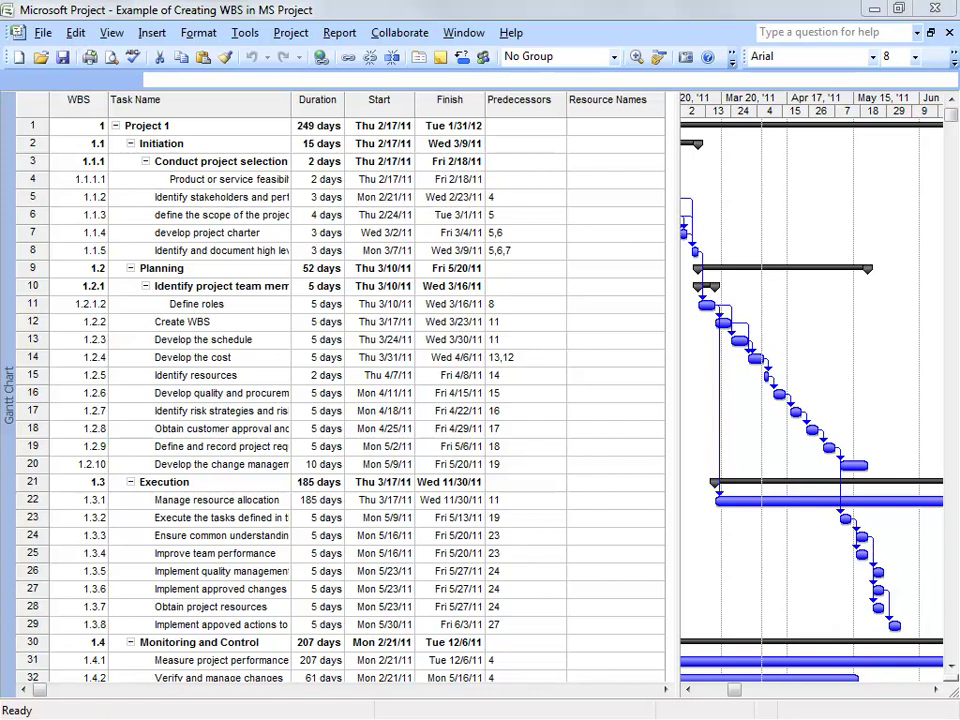
Switch the project to the Resource Sheet view and add a resource named Project Manager in the first row
left_click(111, 34)
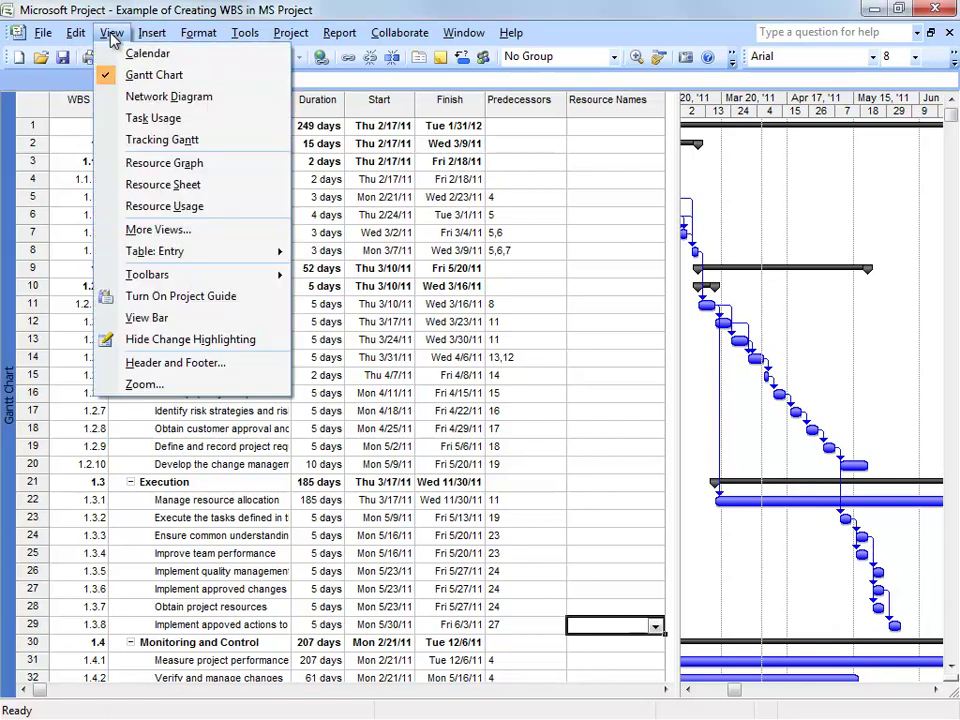
left_click(138, 184)
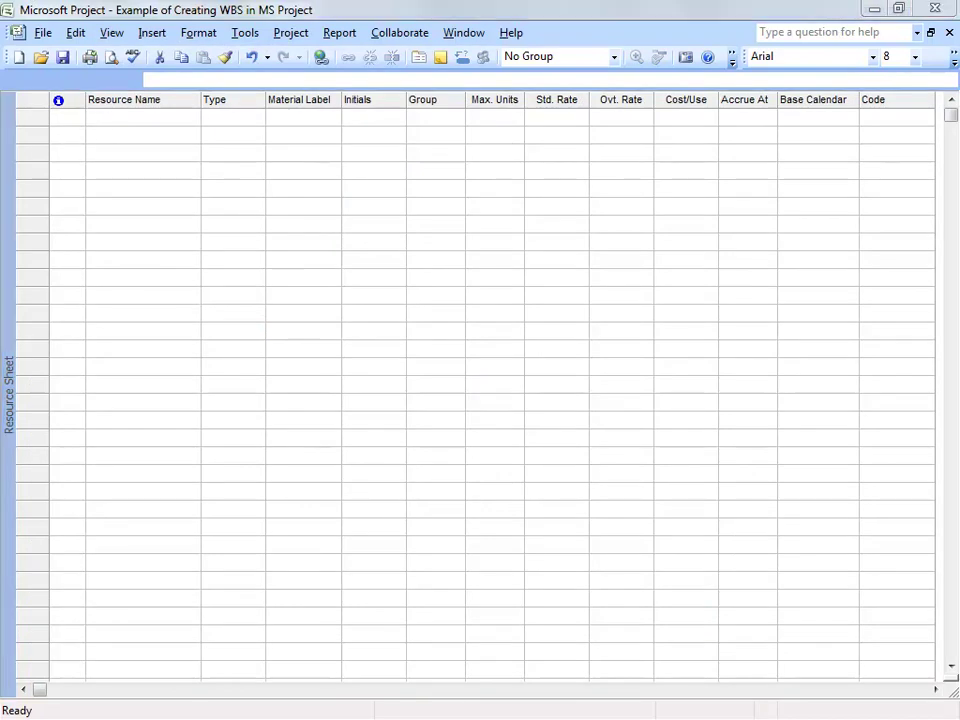
left_click(148, 117)
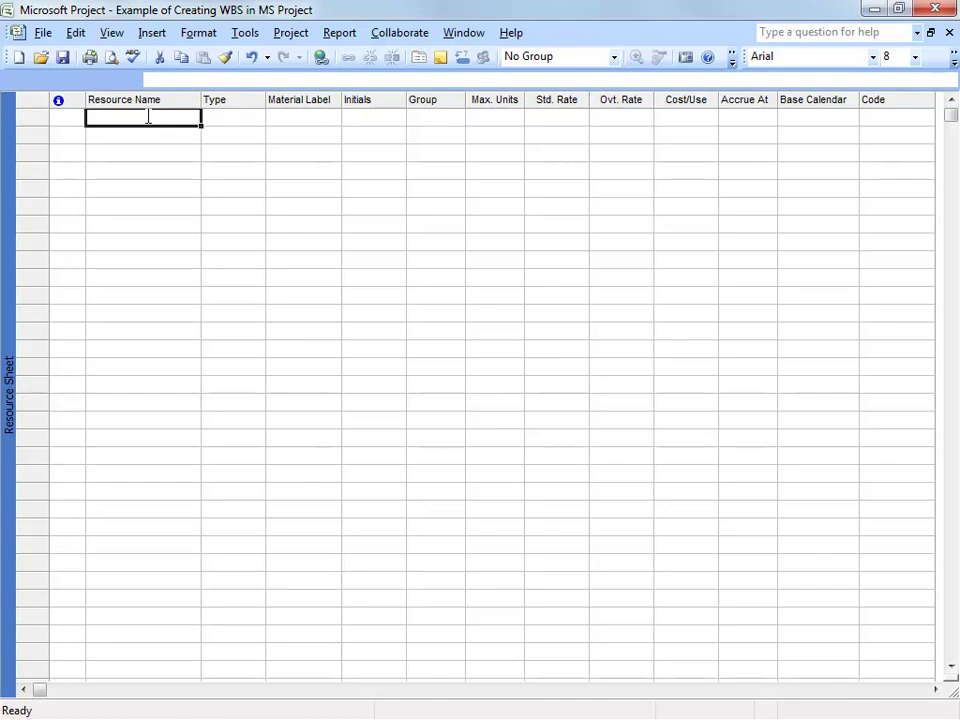
left_click(141, 116)
type("Pr")
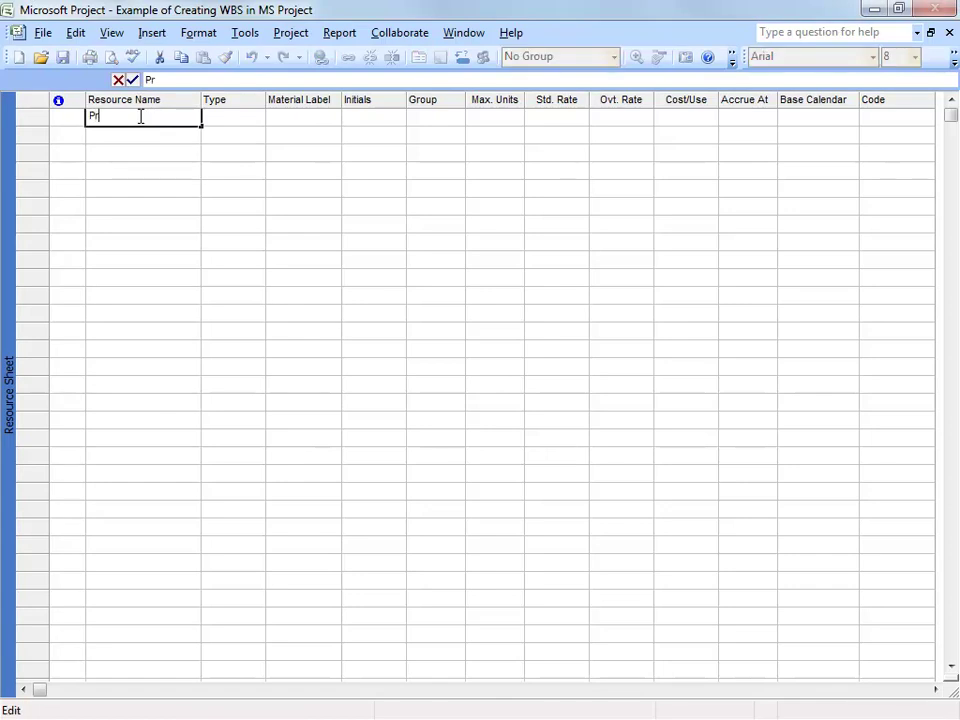
type("oject Manager")
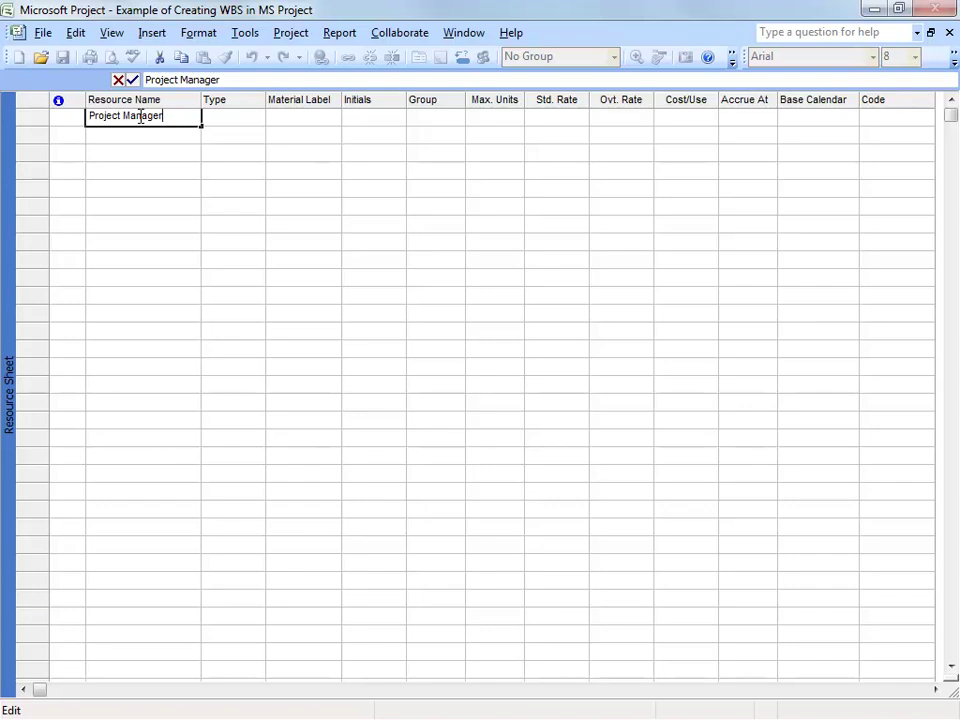
left_click(162, 136)
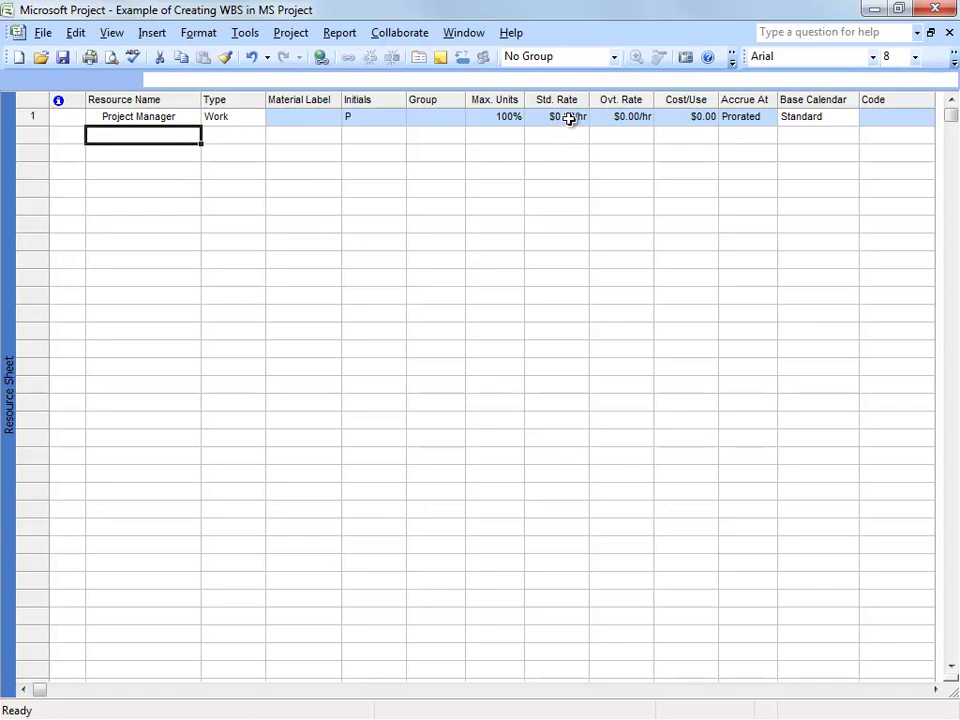
Set the Project Manager's standard rate to 125.00 per hour and the initials to PM
left_click(555, 117)
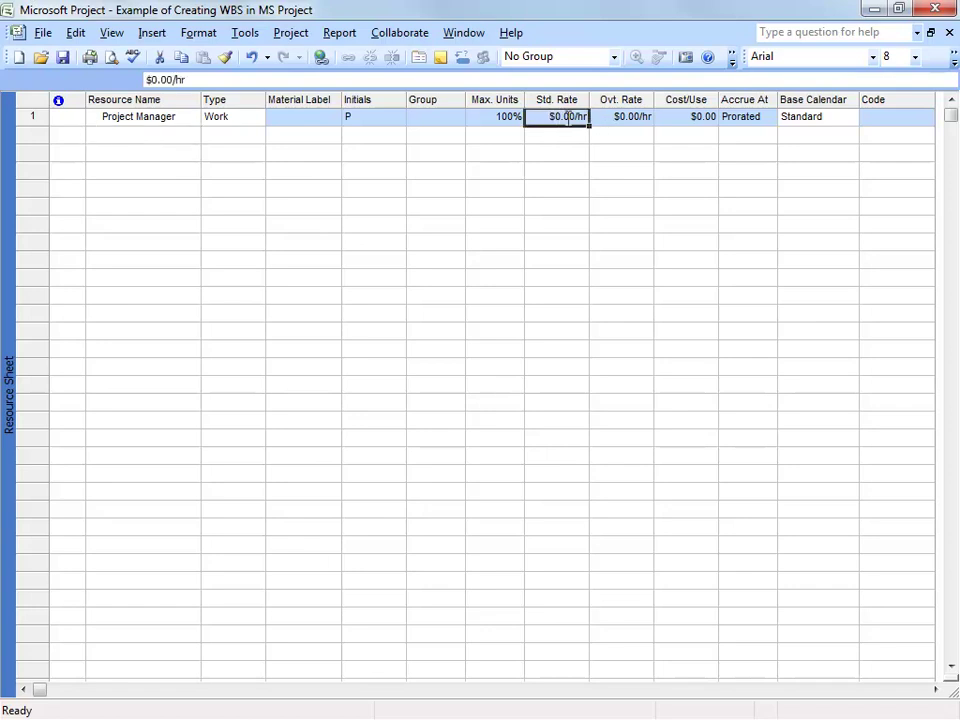
type("12")
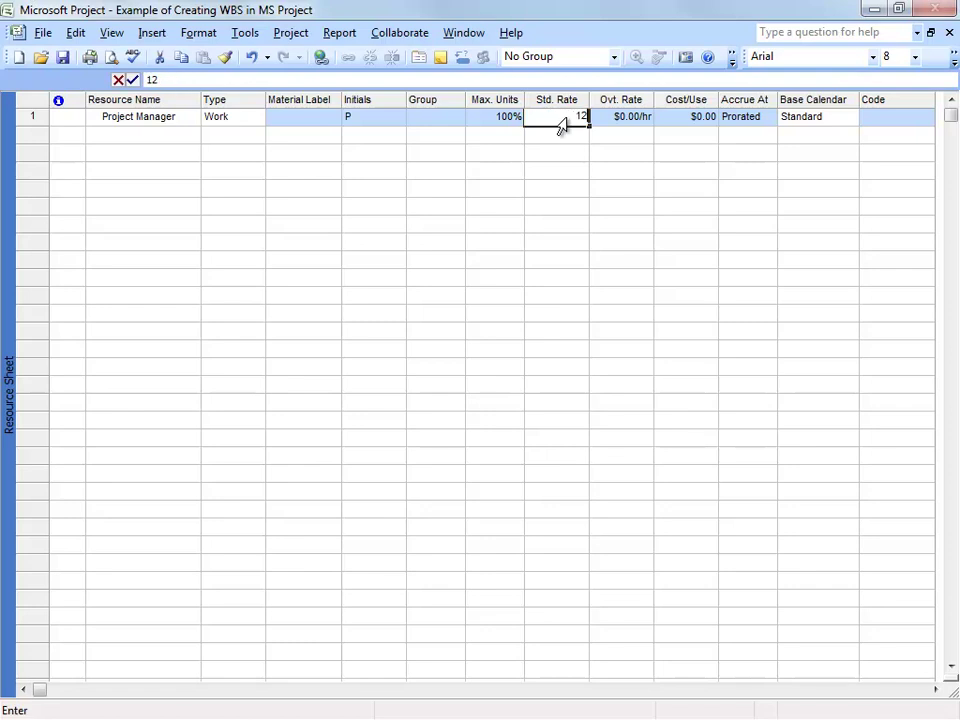
type("5.00")
key("Return")
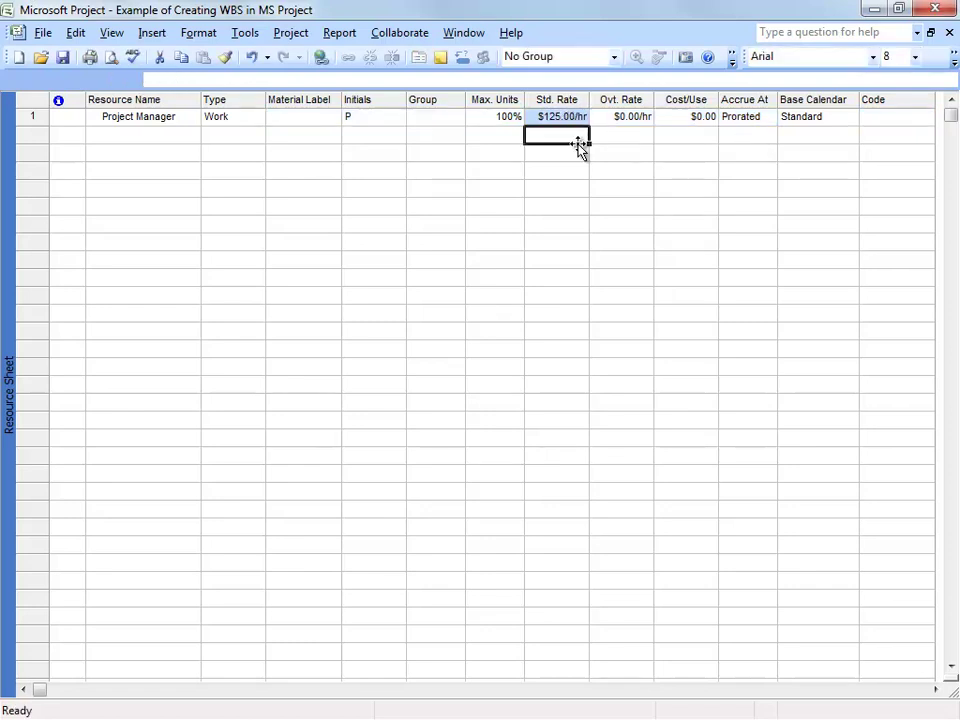
left_click(355, 116)
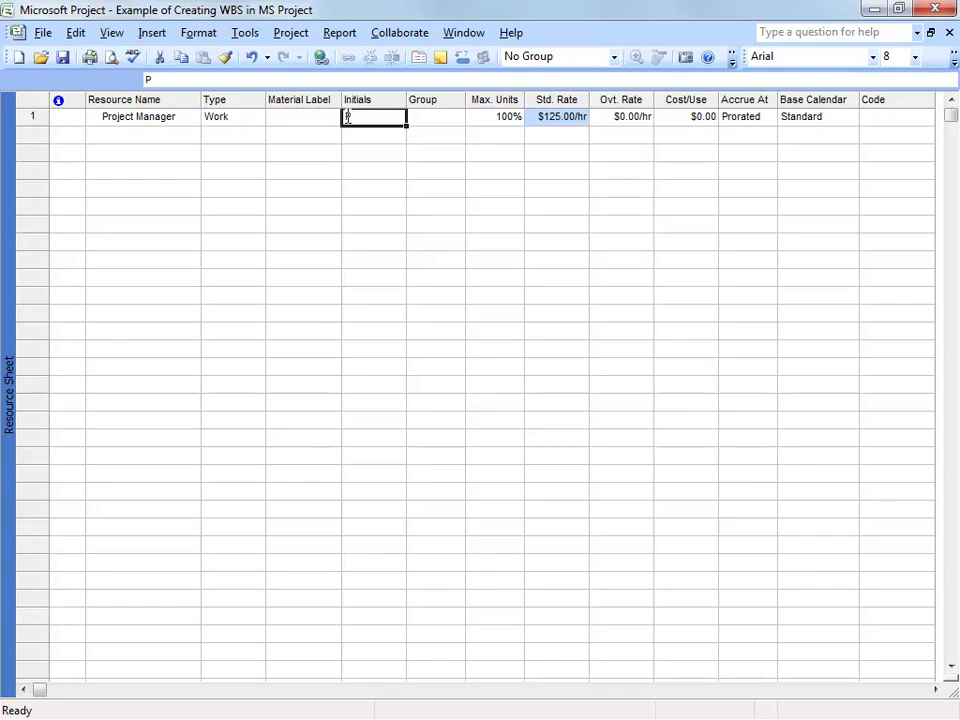
left_click(348, 117)
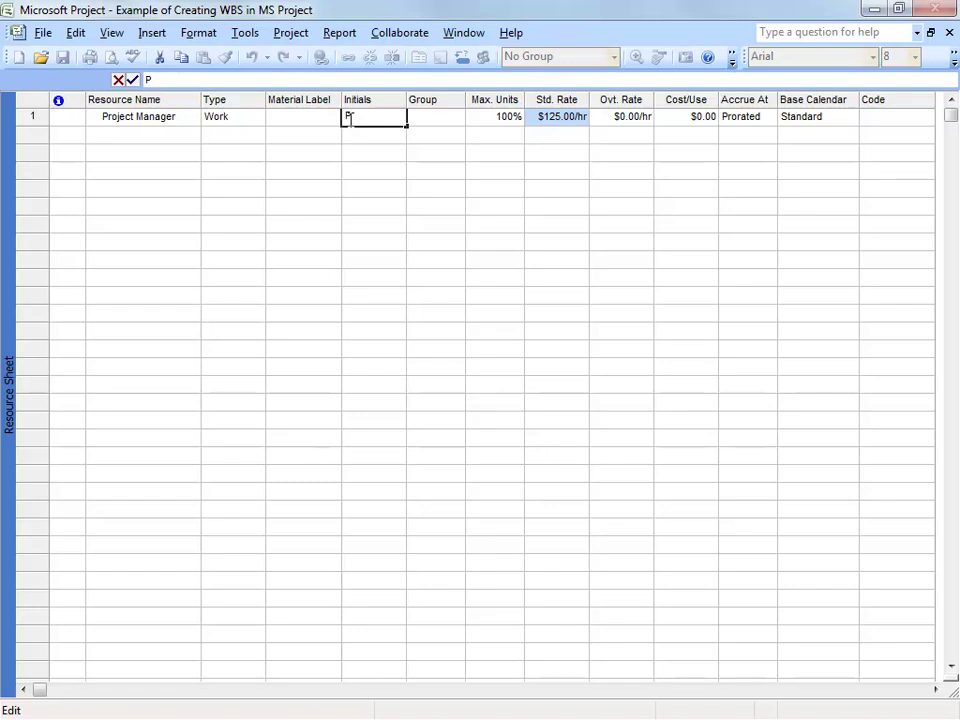
type("M")
Examine the resource types available for the Project Manager
left_click(245, 118)
left_click(257, 119)
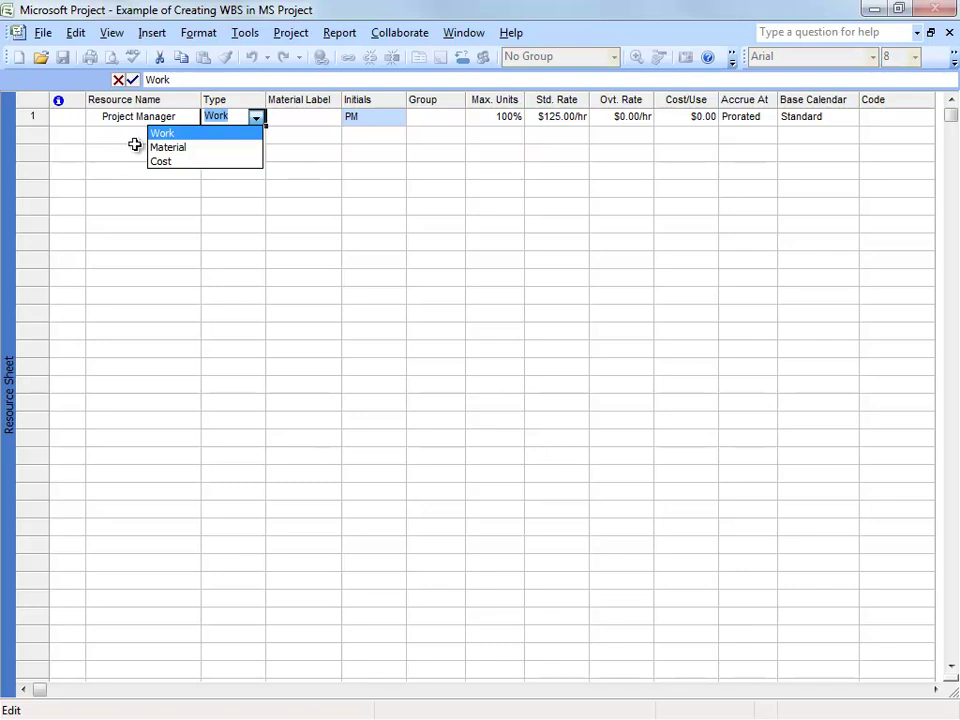
left_click(258, 119)
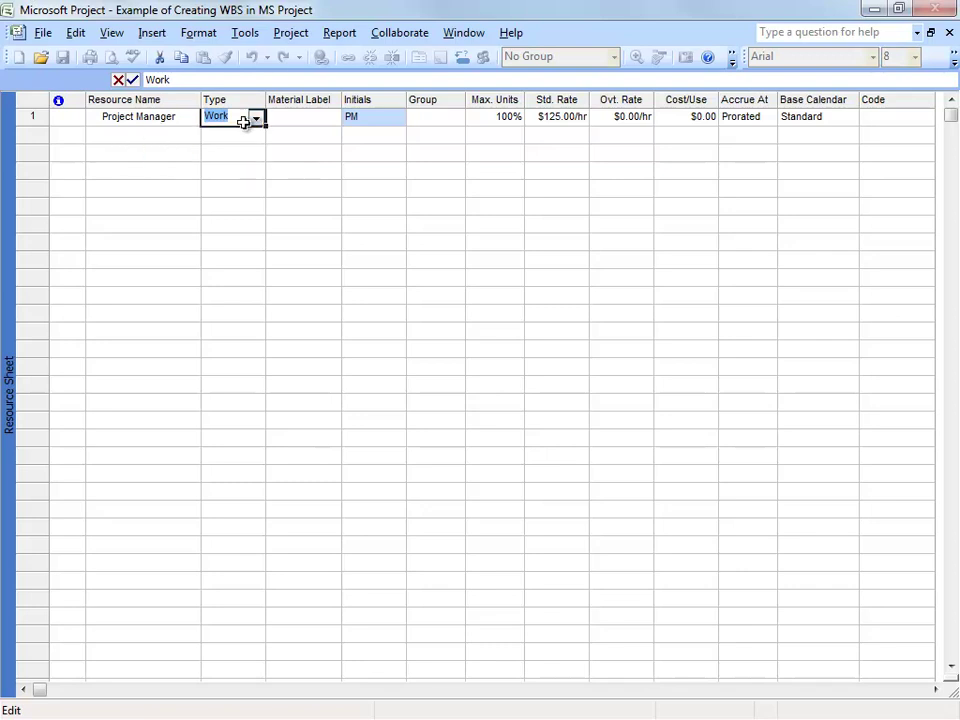
Add a second resource named Administrative Assistant below the Project Manager
left_click(165, 137)
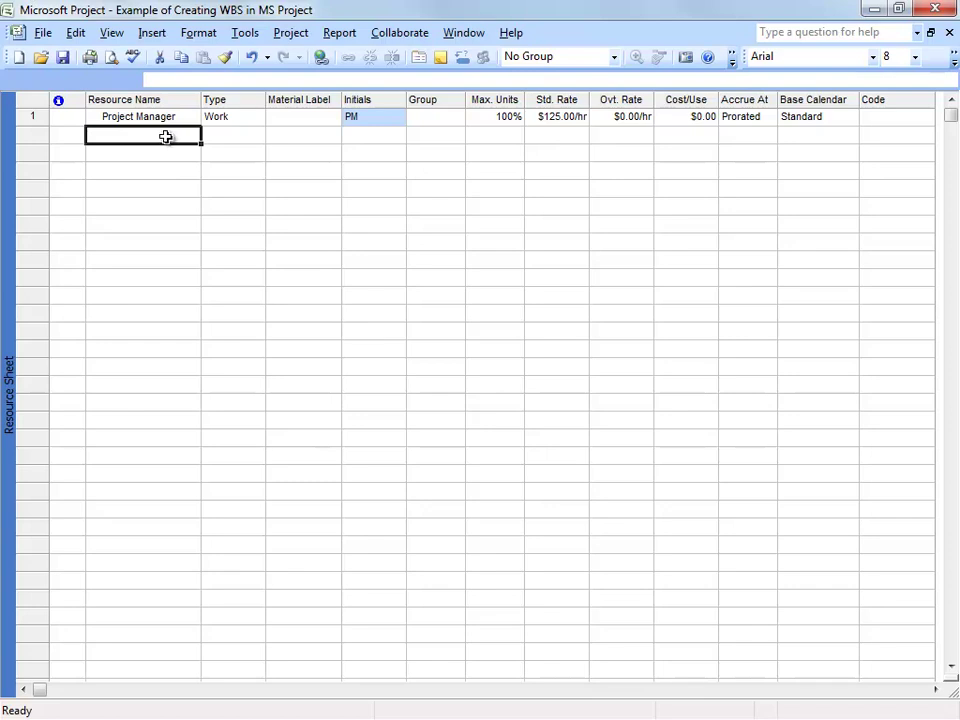
type("Admins")
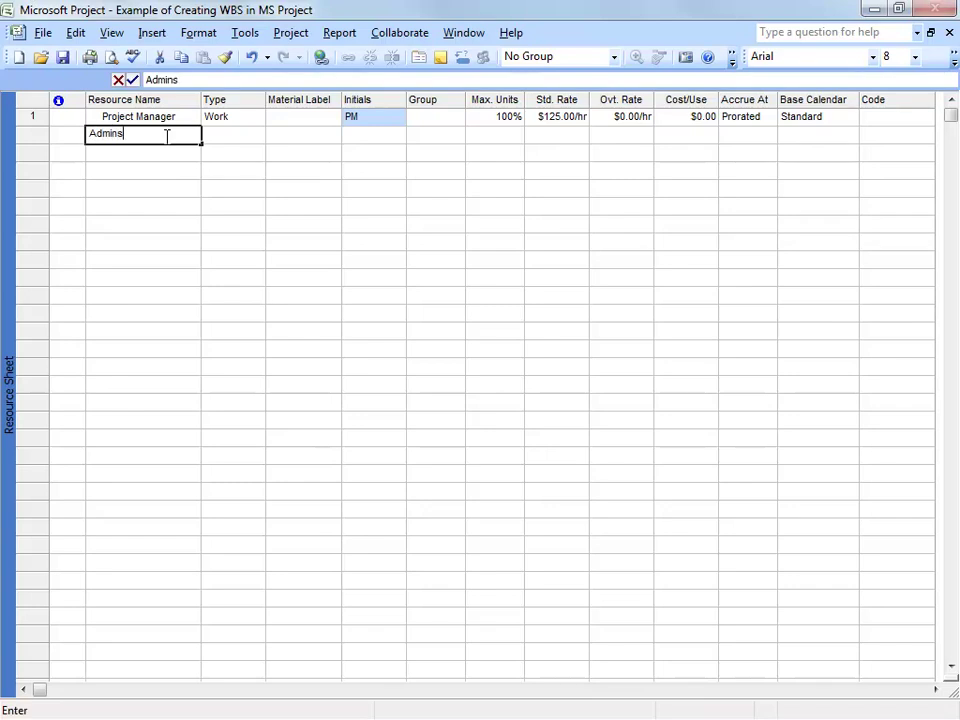
key("BackSpace")
type("istrative ")
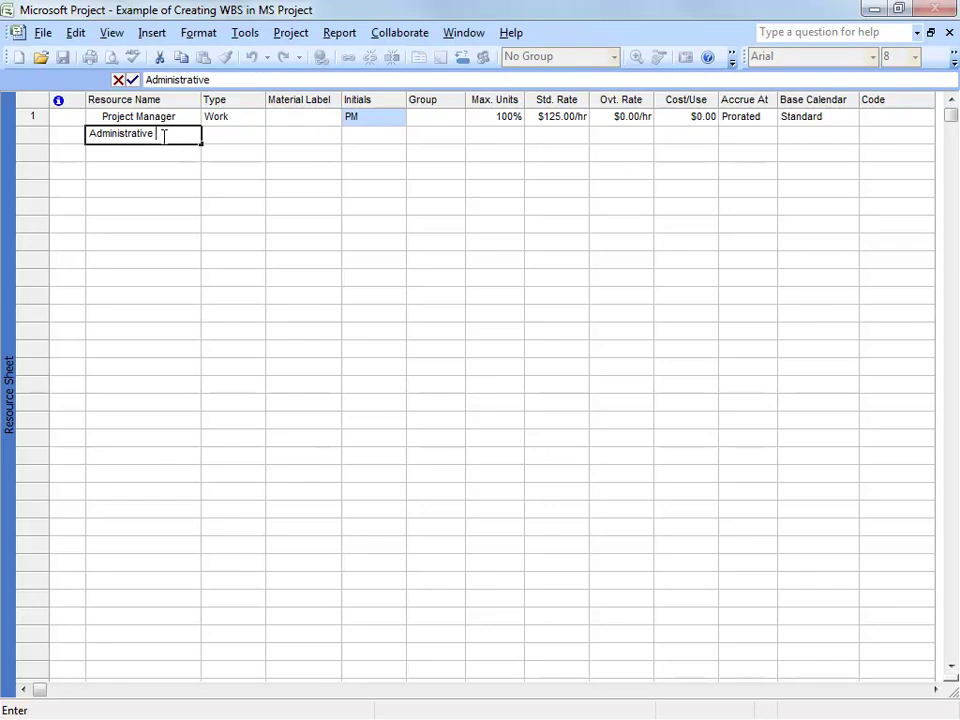
type("Assistant")
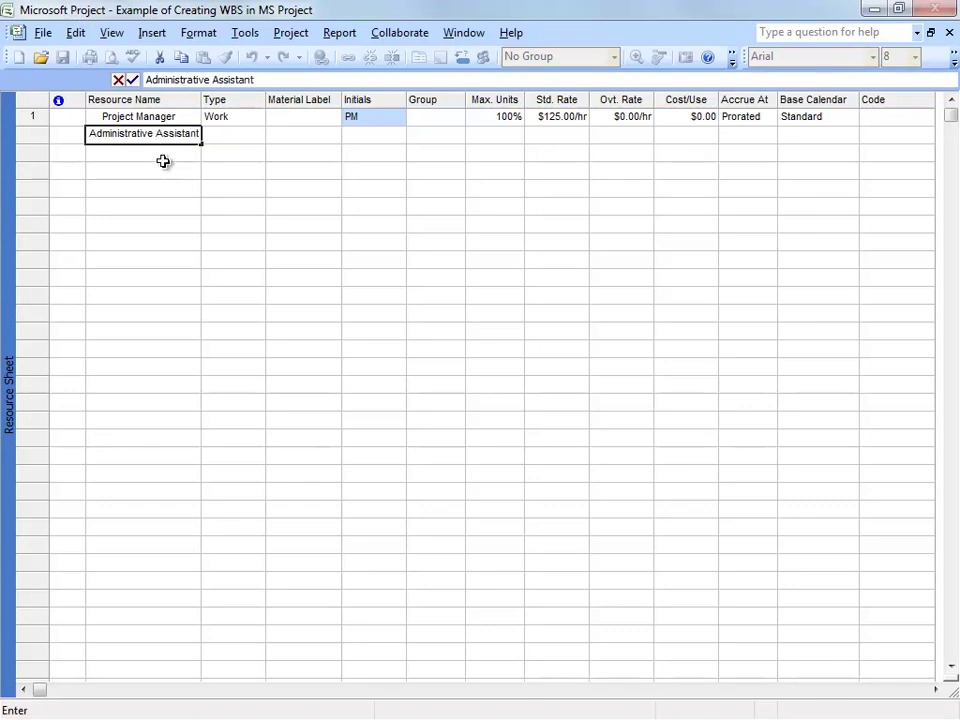
left_click(163, 152)
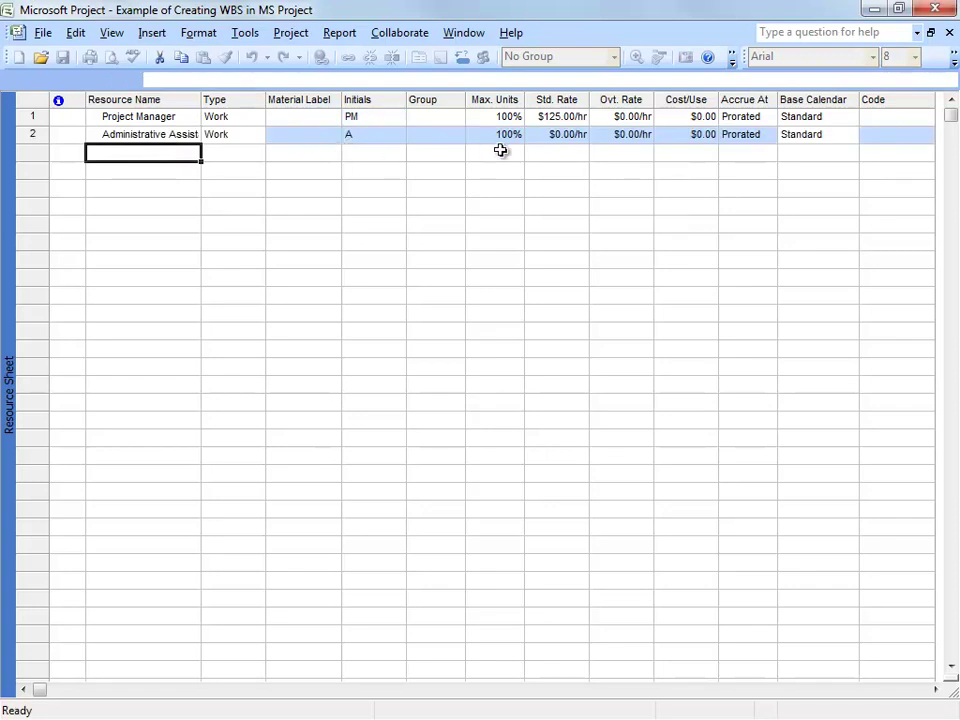
Set the Administrative Assistant's standard rate to 45 per hour and the initials to AA
left_click(560, 136)
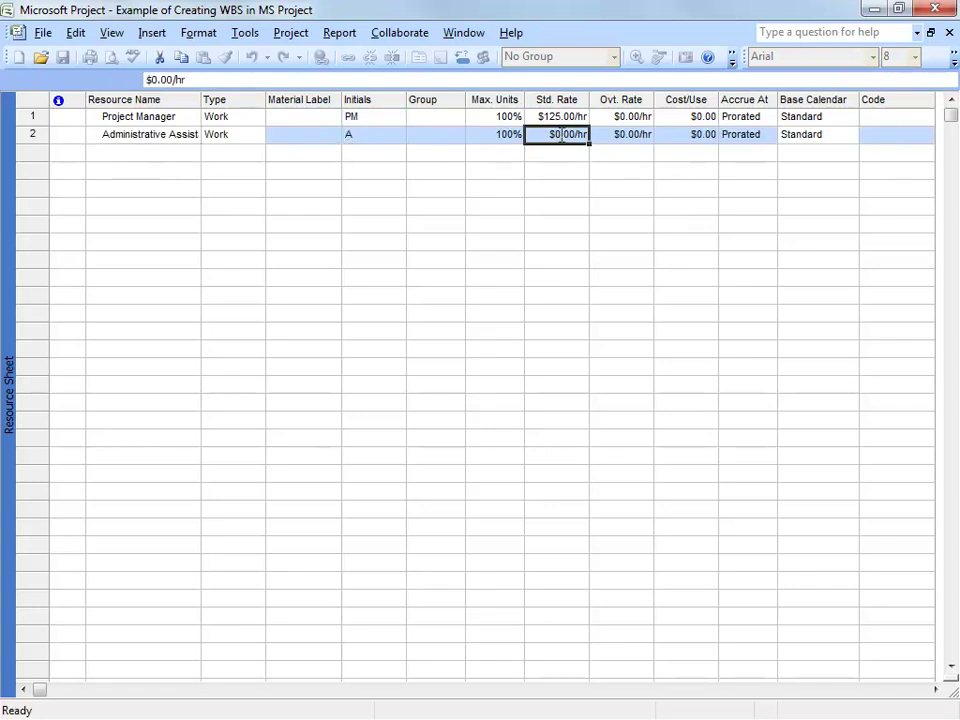
type("45")
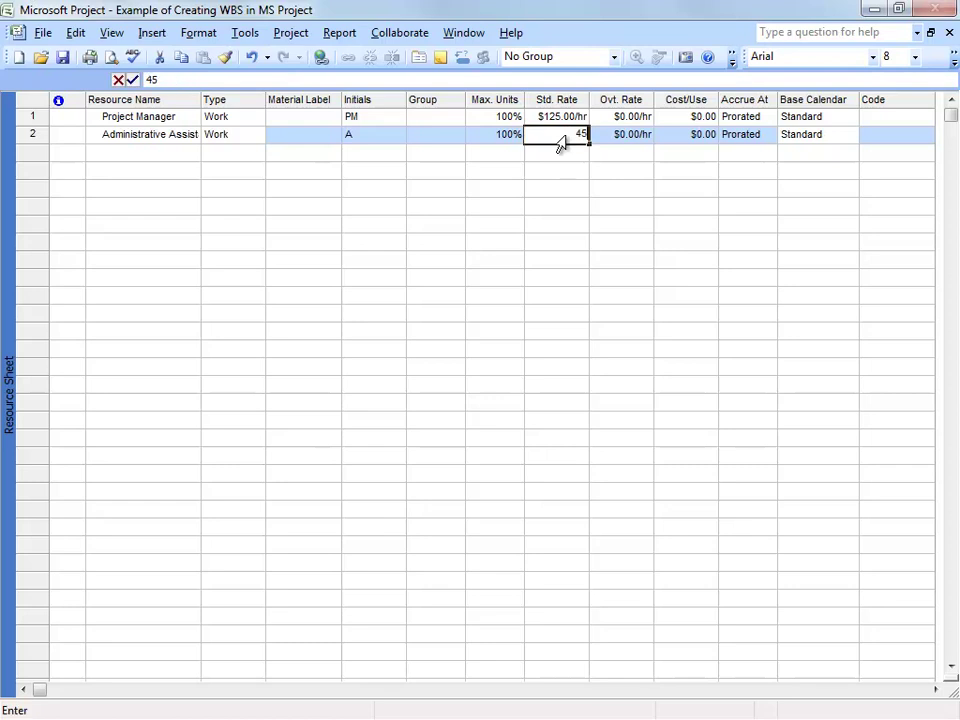
left_click(576, 154)
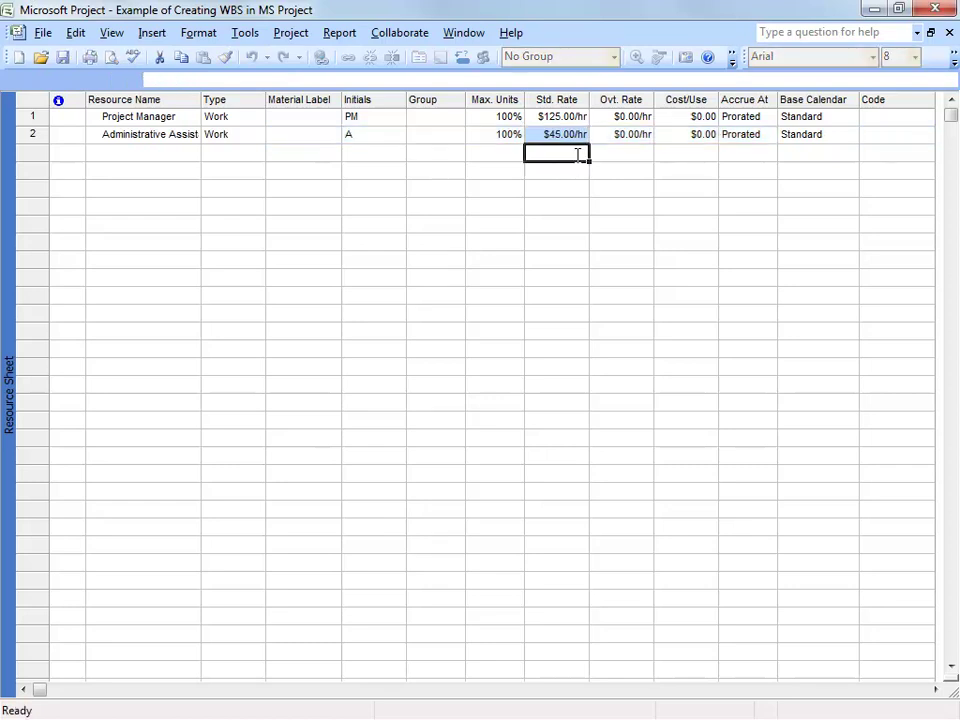
left_click(360, 132)
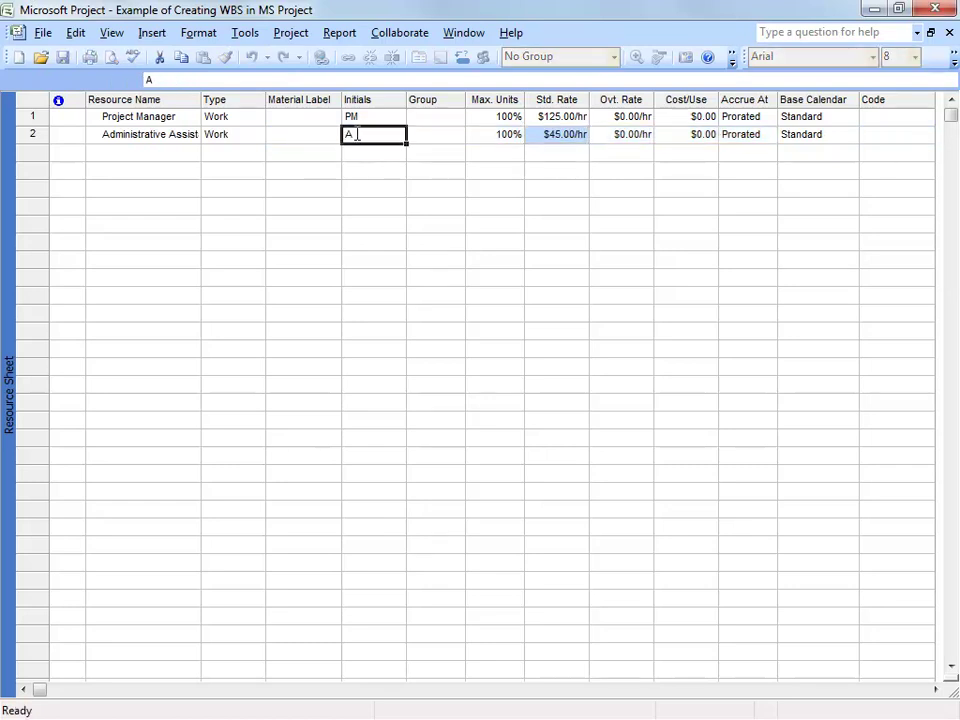
left_click(356, 136)
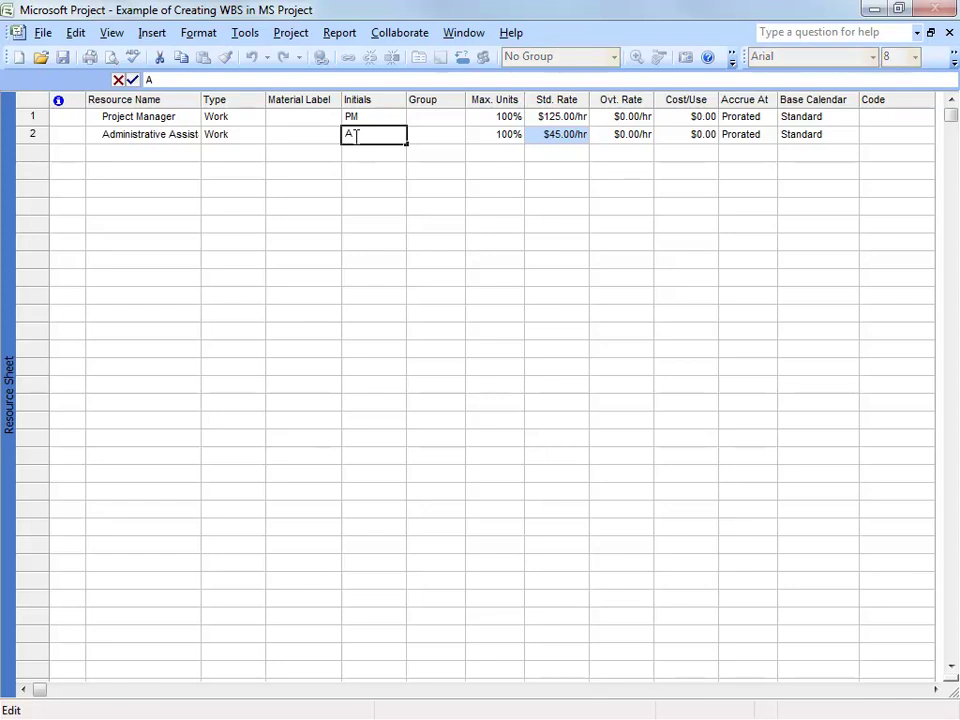
type("A")
Add a third resource named Analyzer below the Administrative Assistant
left_click(154, 153)
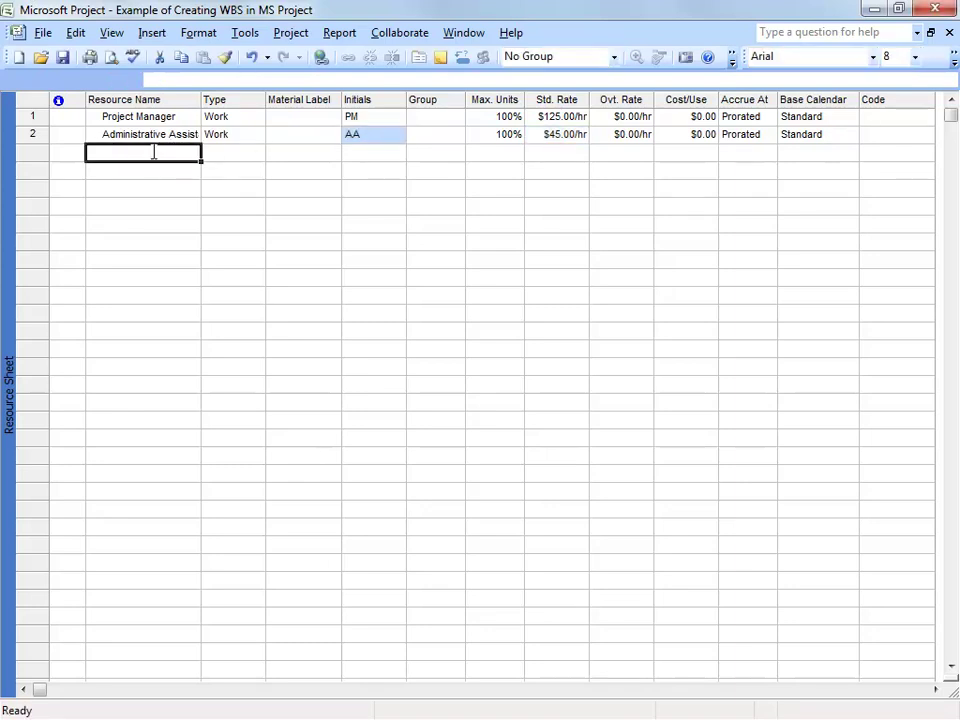
type("A")
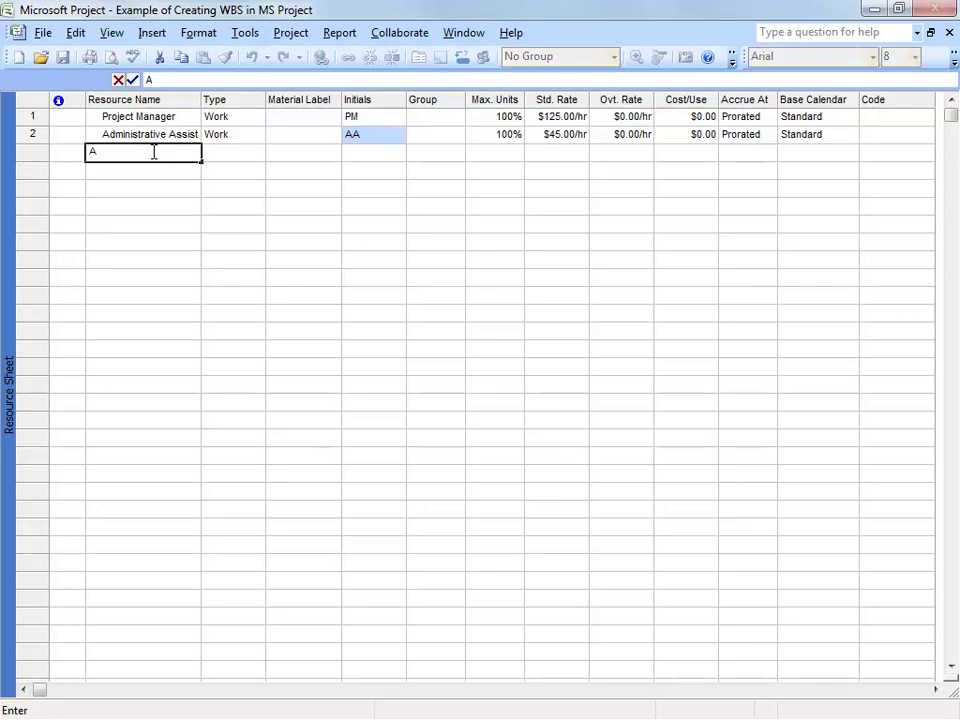
type("nalyzer")
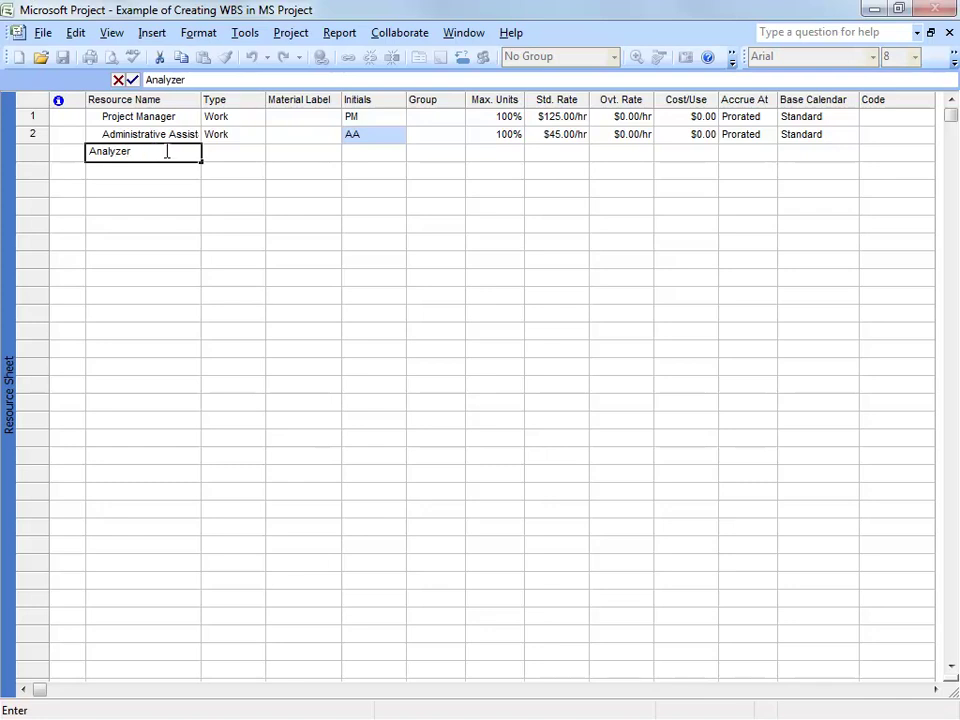
key("BackSpace")
key("BackSpace")
key("BackSpace")
type("zer")
left_click(310, 158)
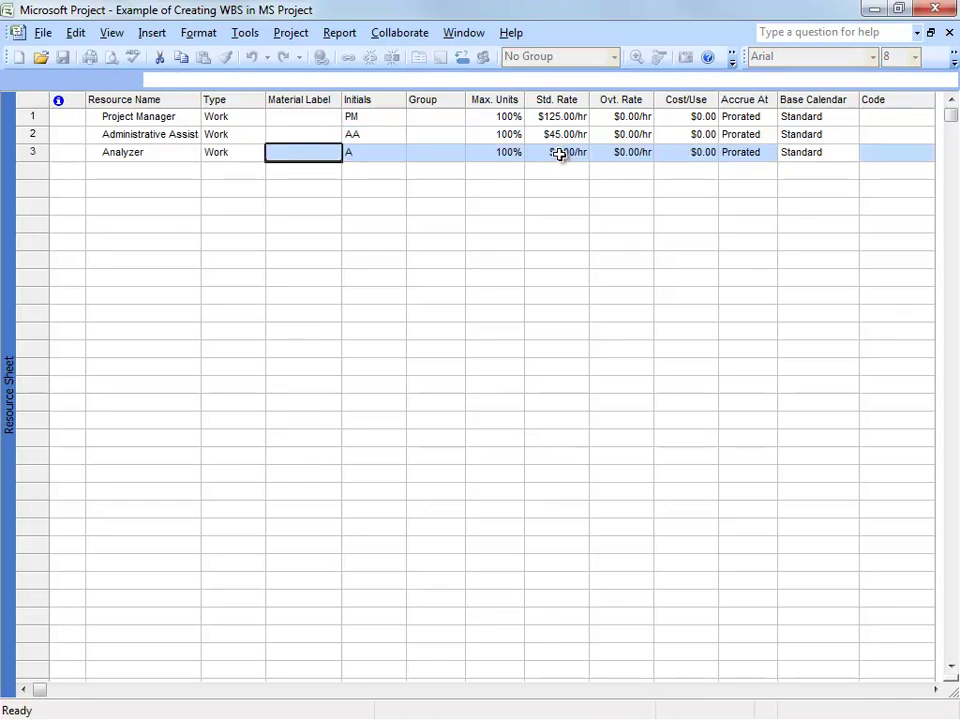
Set the Analyzer's initials to AN and its standard rate to 56 per hour
left_click(362, 153)
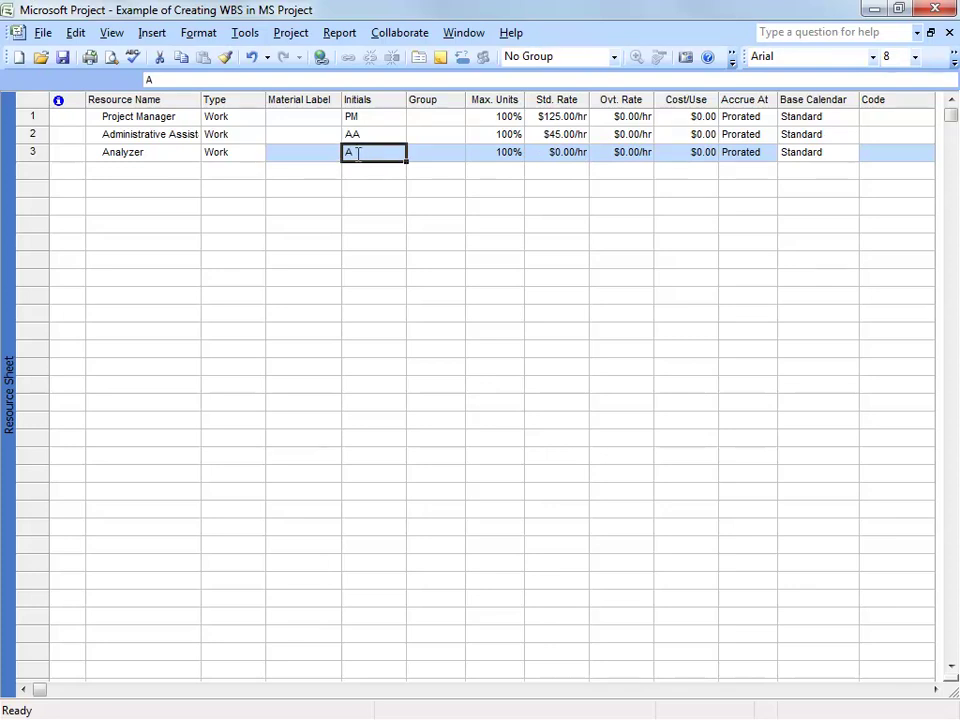
left_click(362, 153)
type("N")
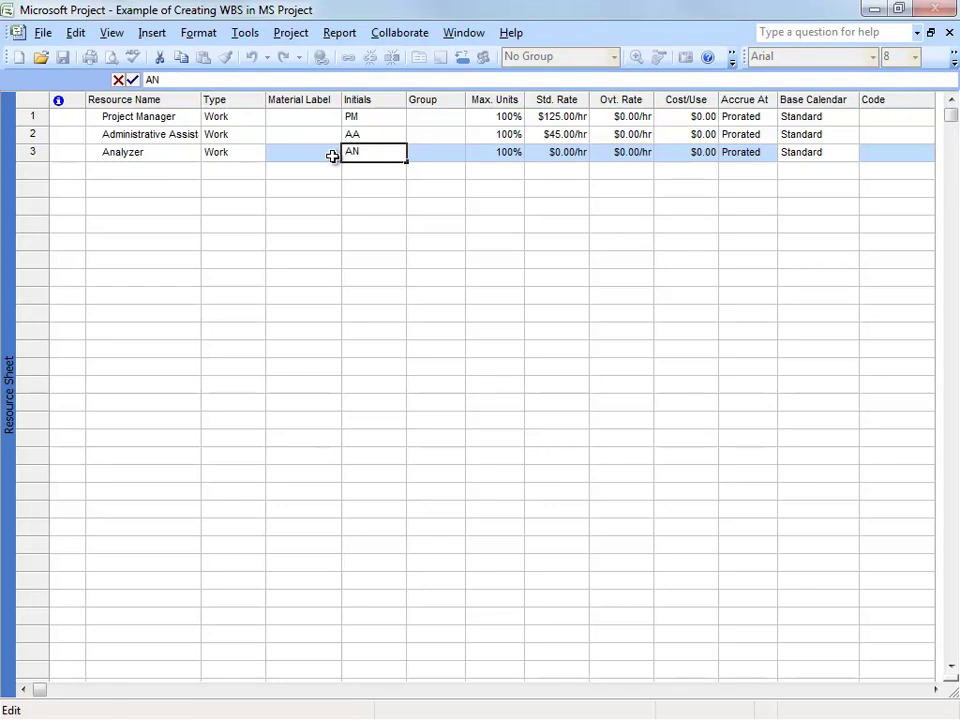
left_click(558, 151)
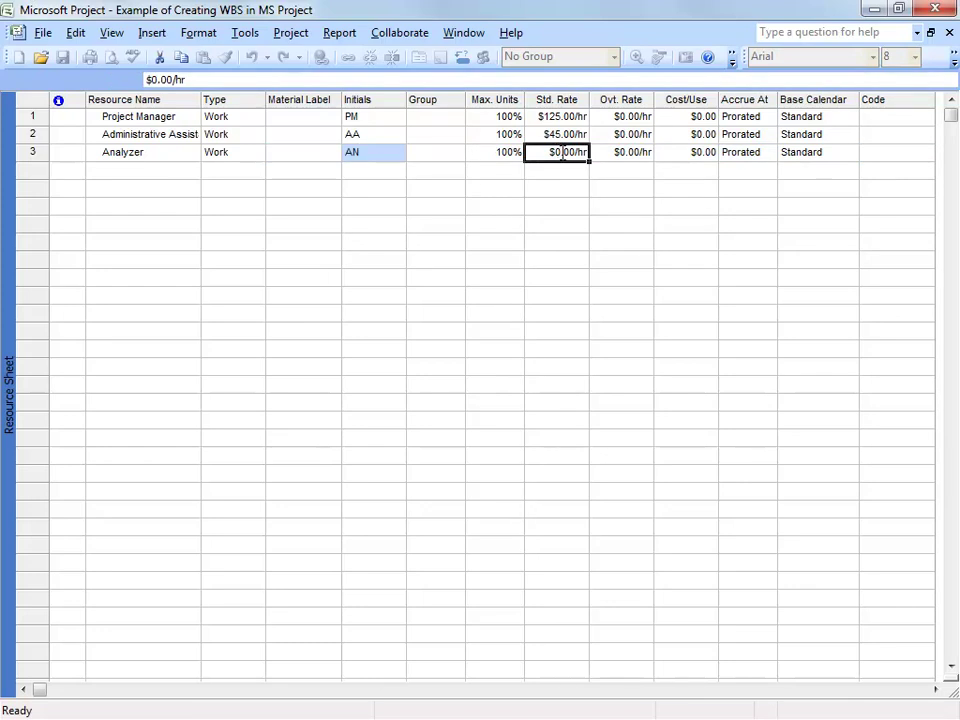
type("56")
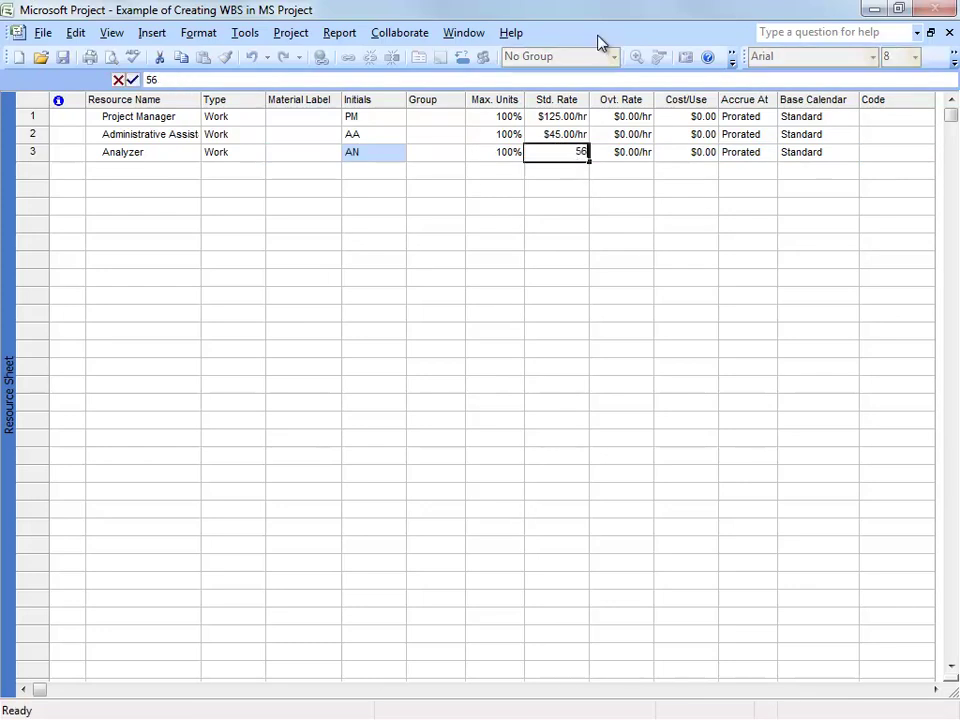
left_click(557, 174)
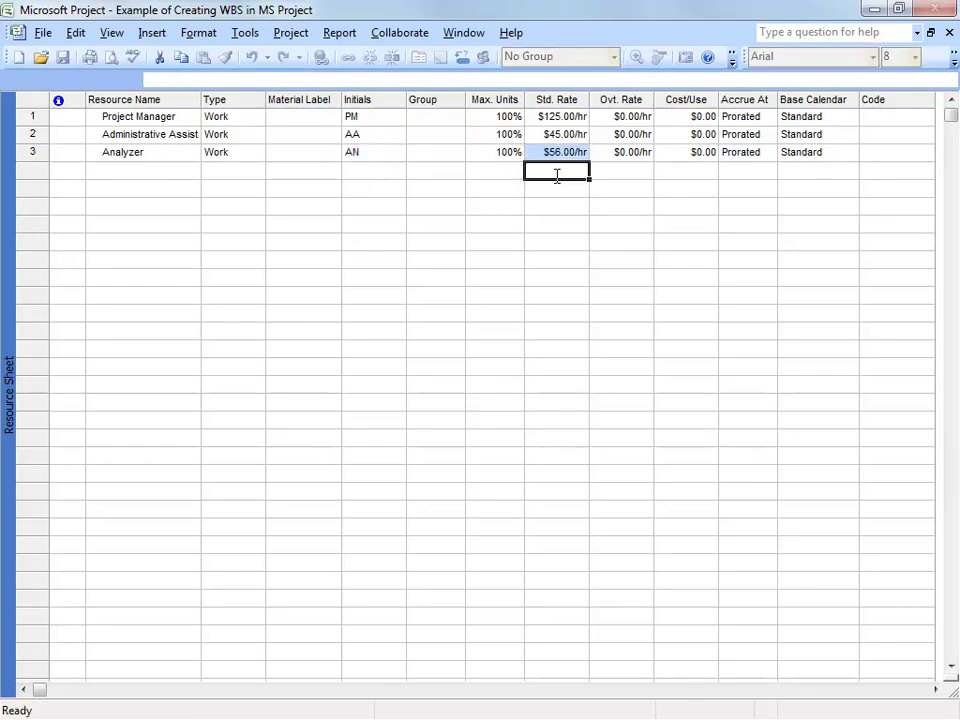
Add a fourth resource named Accountant below the Analyzer
left_click(142, 172)
type("Acc")
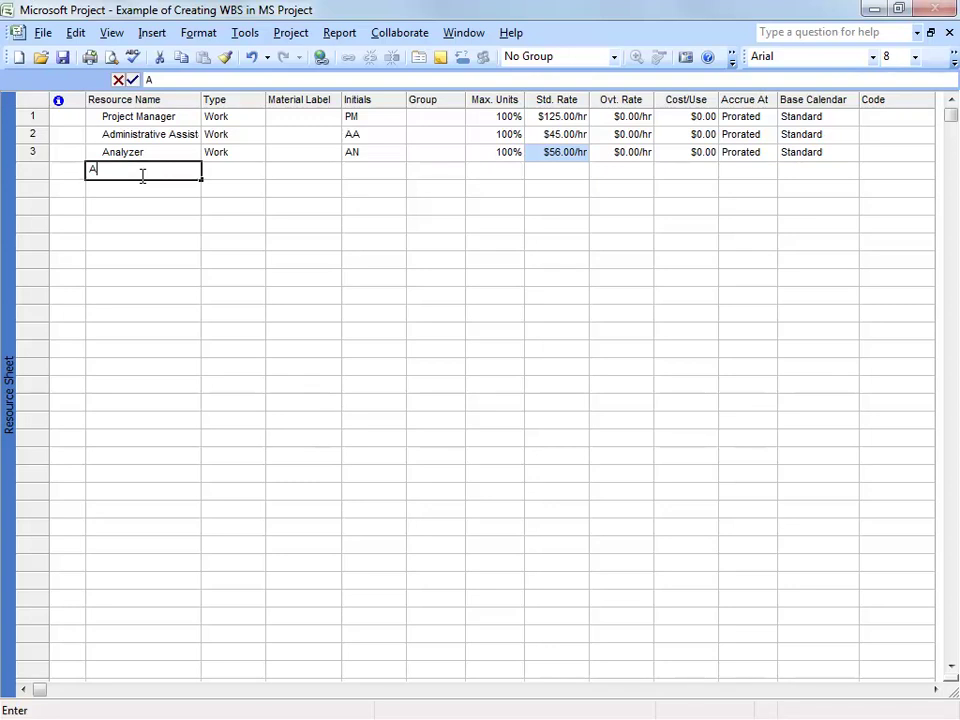
type("tant")
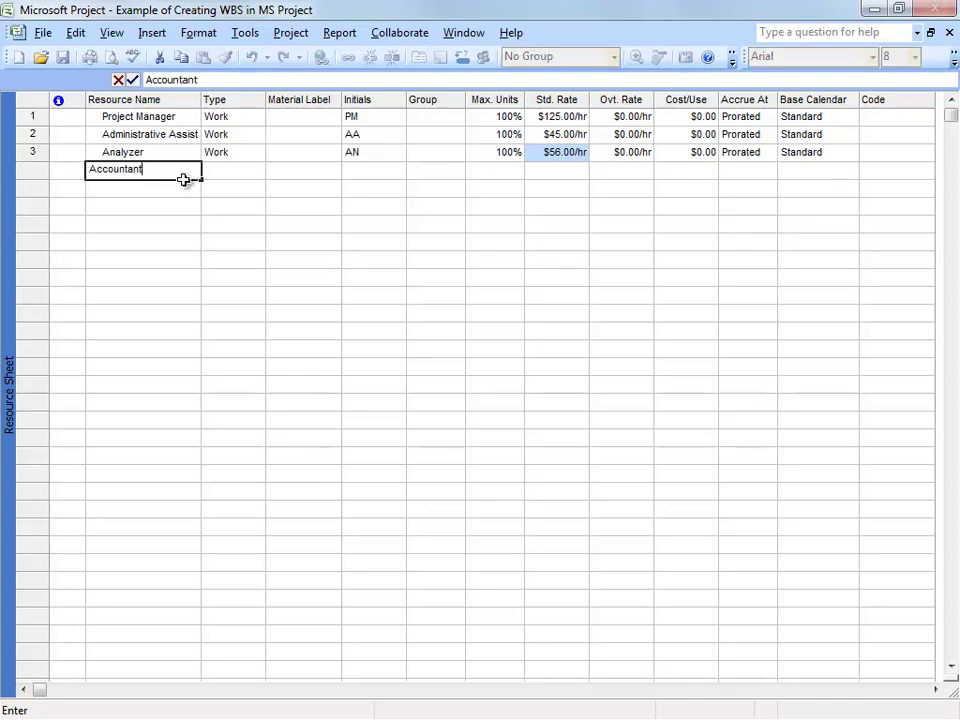
Set the Accountant's initials to ACC and its standard rate to 75 per hour
left_click(362, 168)
left_click(361, 170)
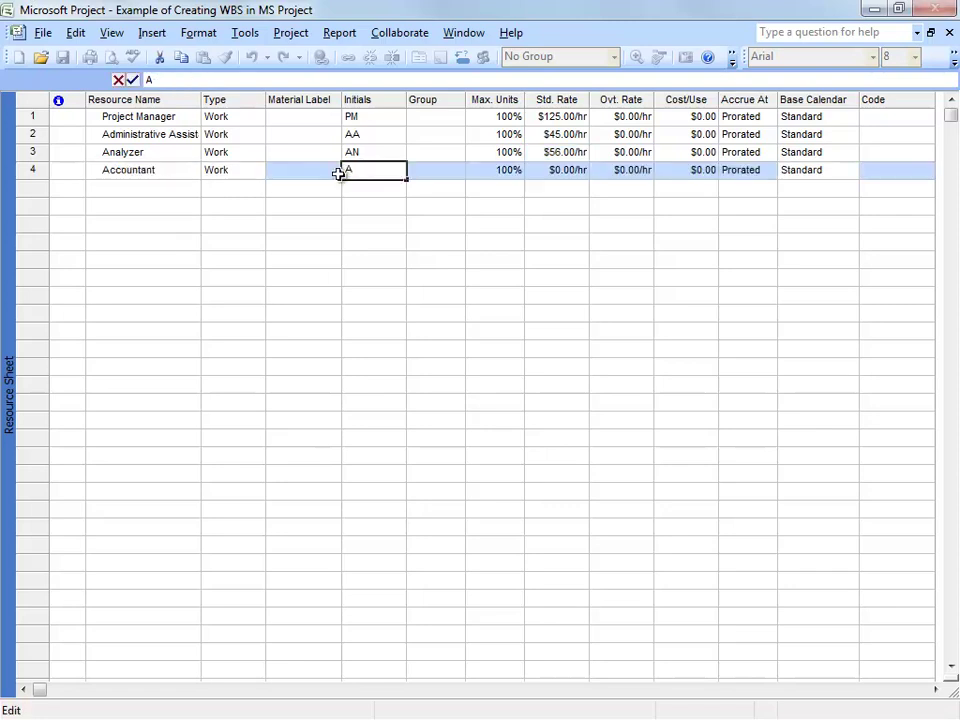
type("CC")
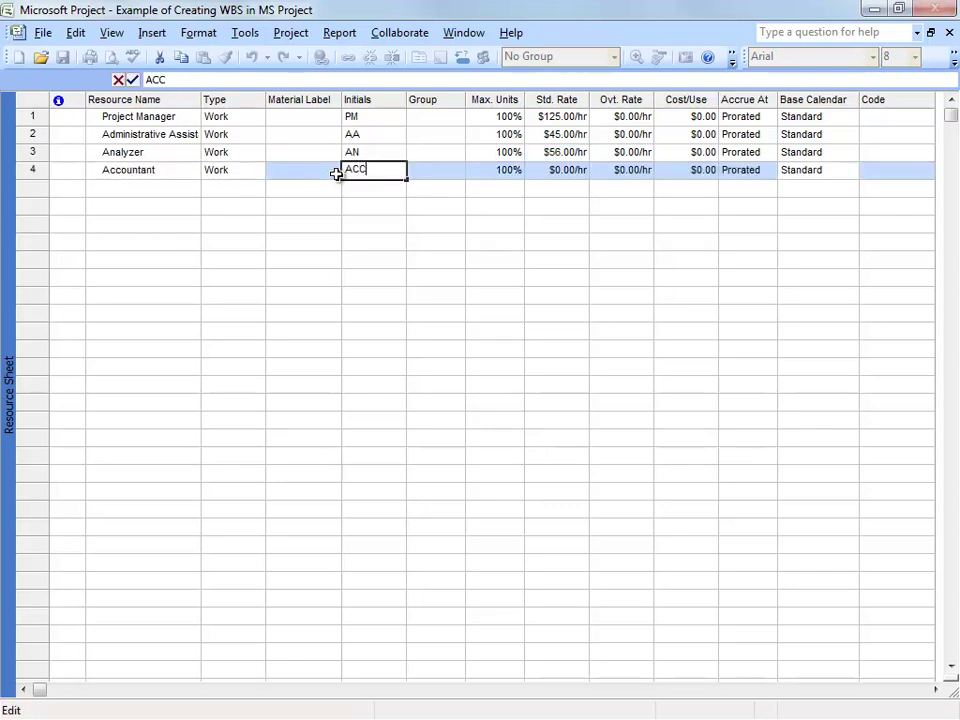
left_click(561, 172)
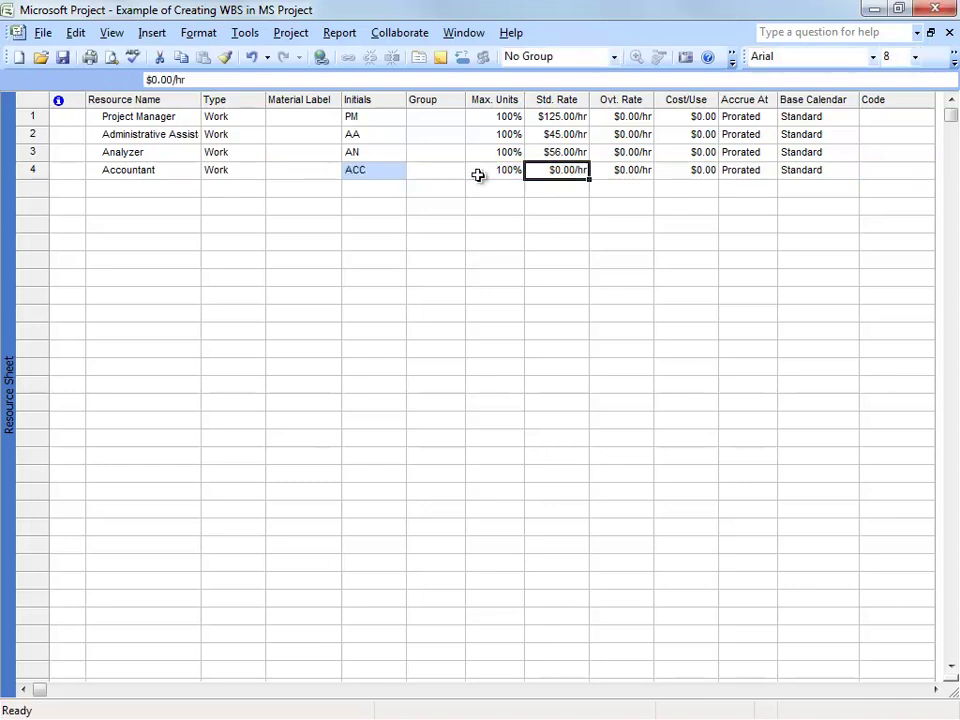
type("75")
left_click(560, 188)
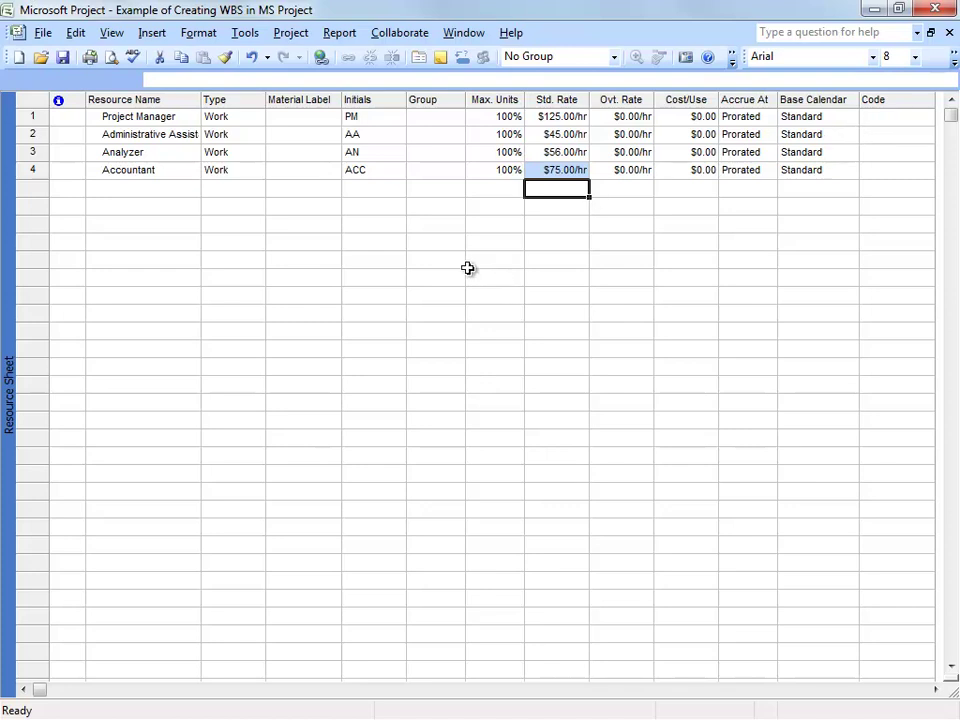
Switch from the resource sheet to the Gantt Chart view of the project tasks
left_click(76, 36)
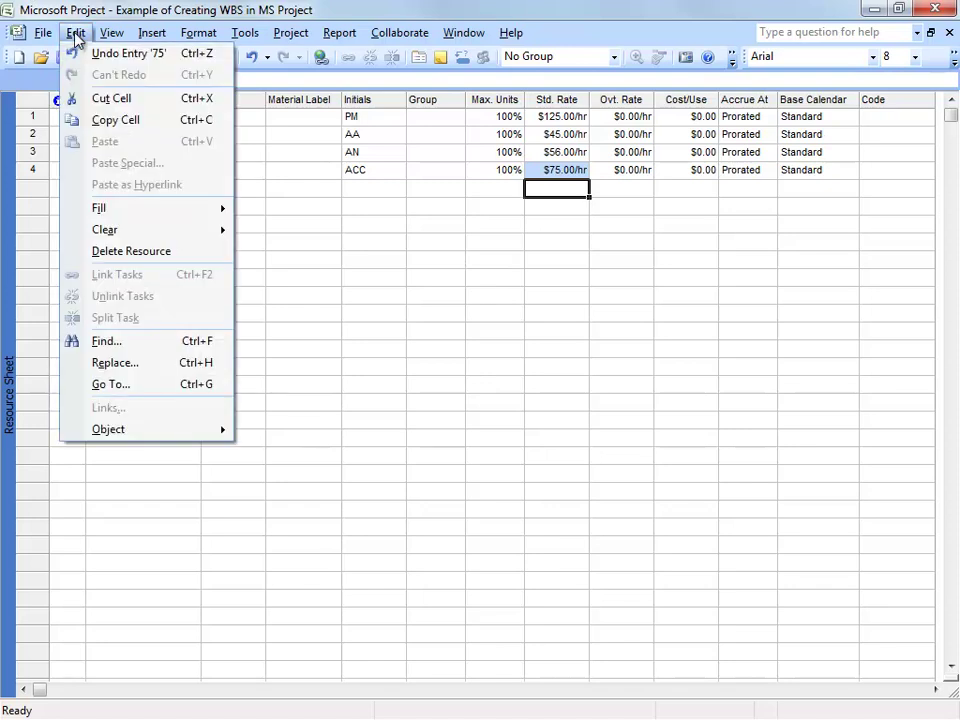
mouse_move(111, 36)
left_click(161, 80)
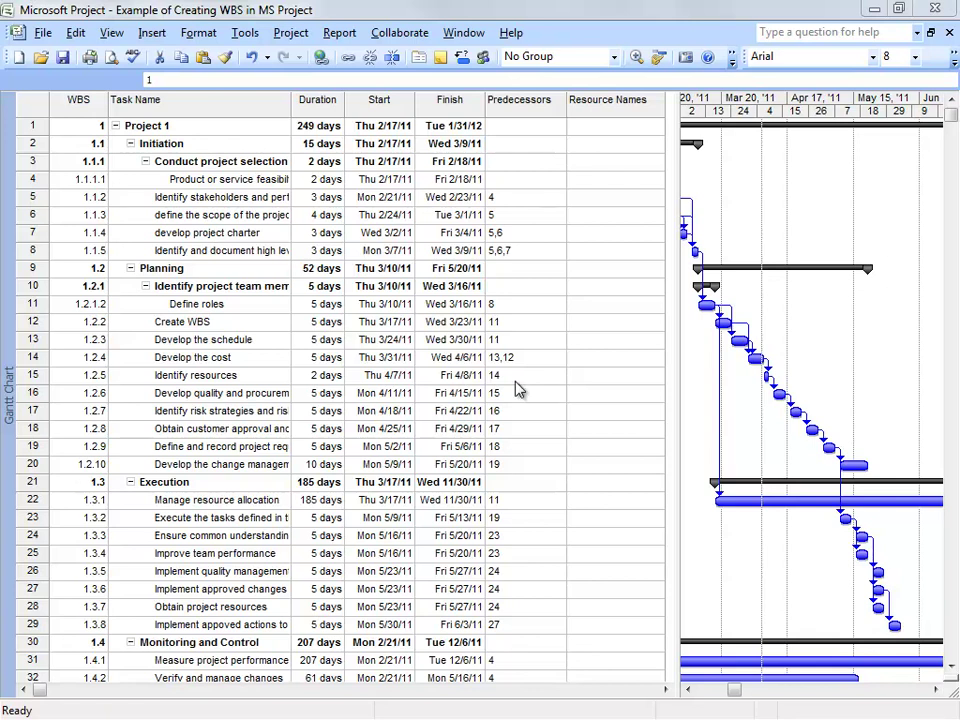
left_click(590, 38)
right_click(593, 37)
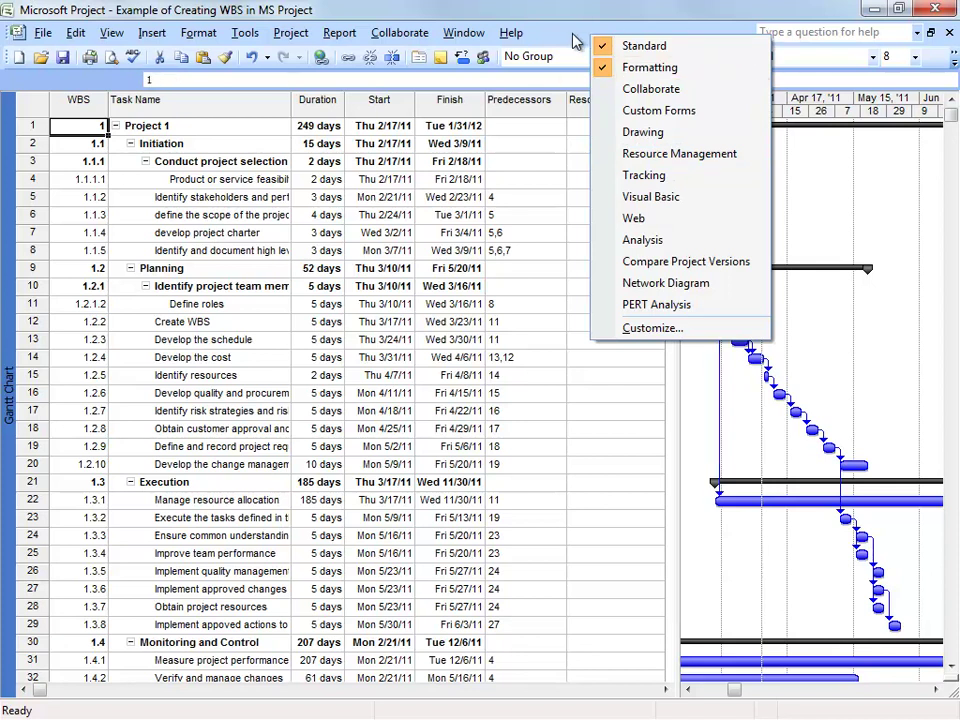
left_click(577, 40)
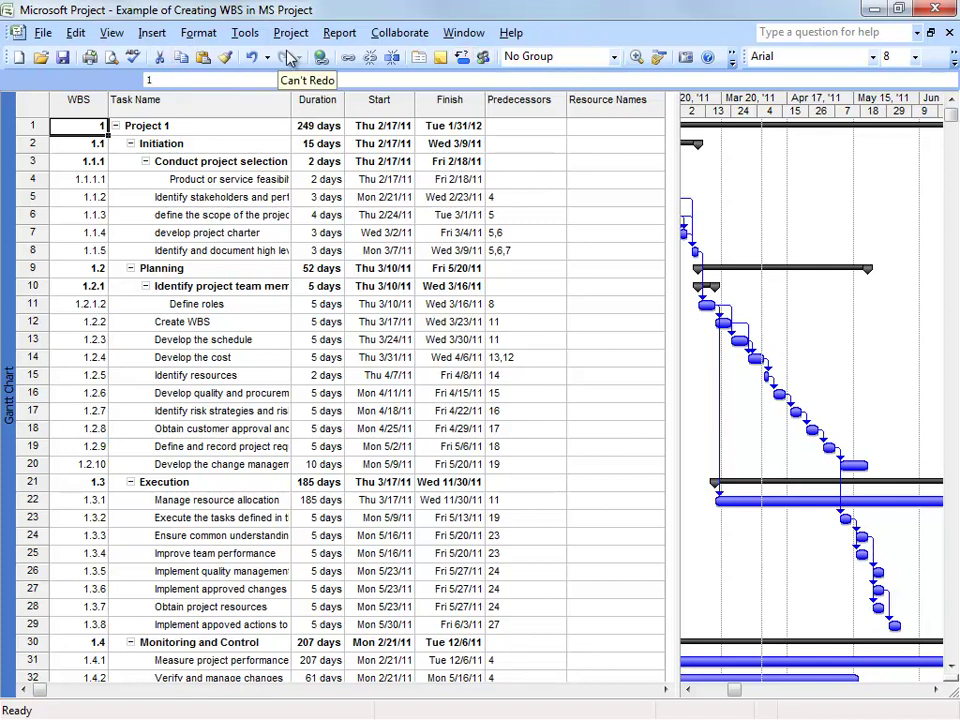
left_click(247, 36)
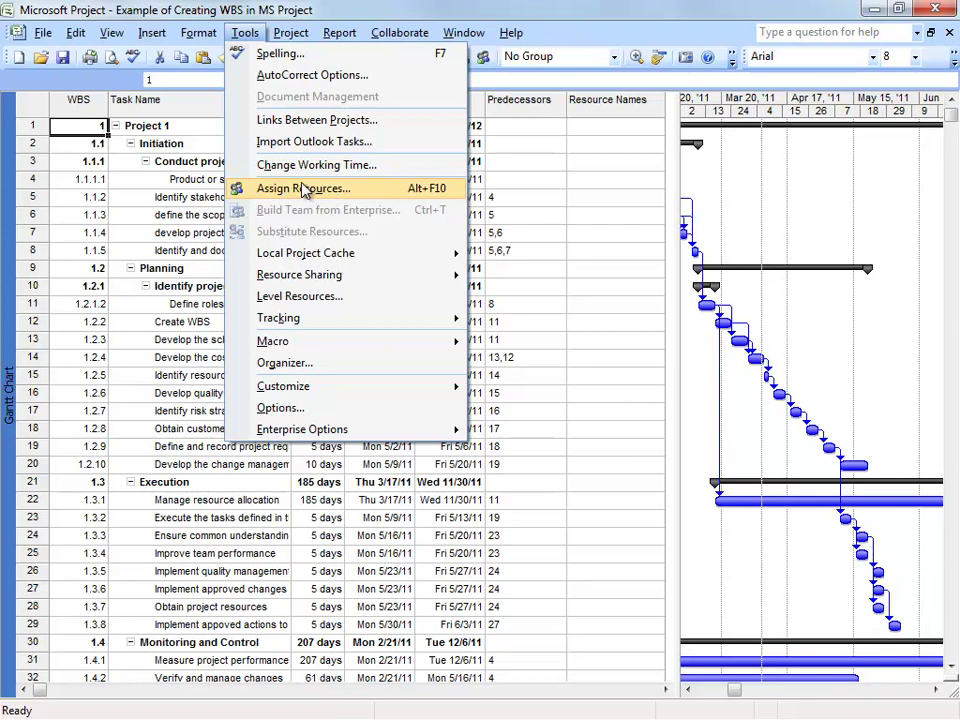
Assign the Analyzer as the resource for tasks 1.1.1.1 (product or service feasibility) and 1.1.2 (identify stakeholders)
left_click(626, 198)
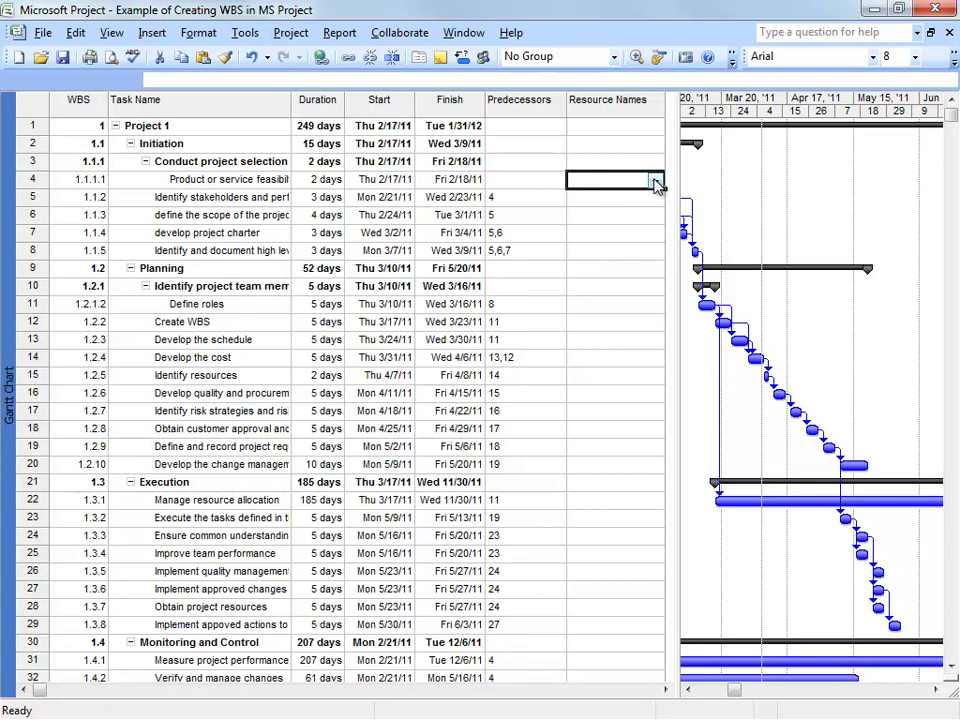
left_click(656, 182)
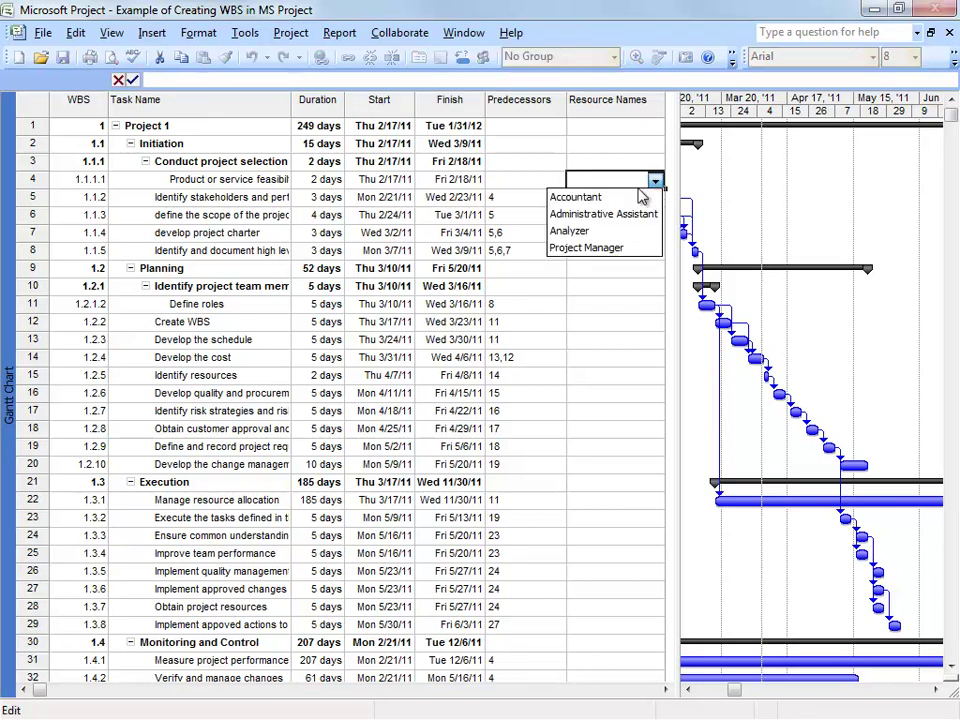
left_click(597, 236)
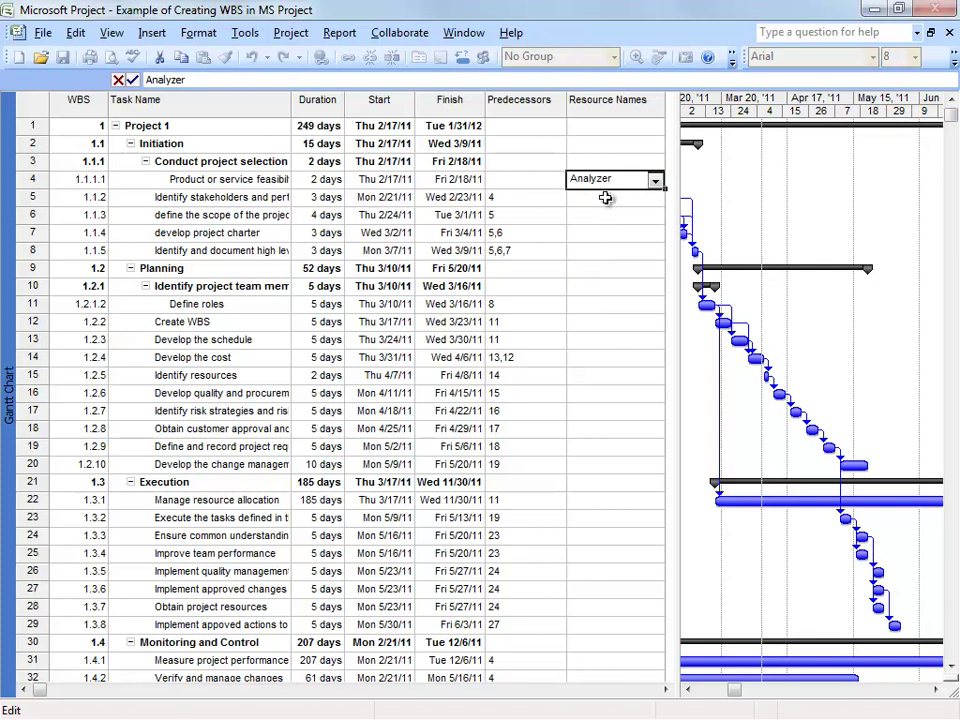
left_click(604, 197)
left_click(656, 198)
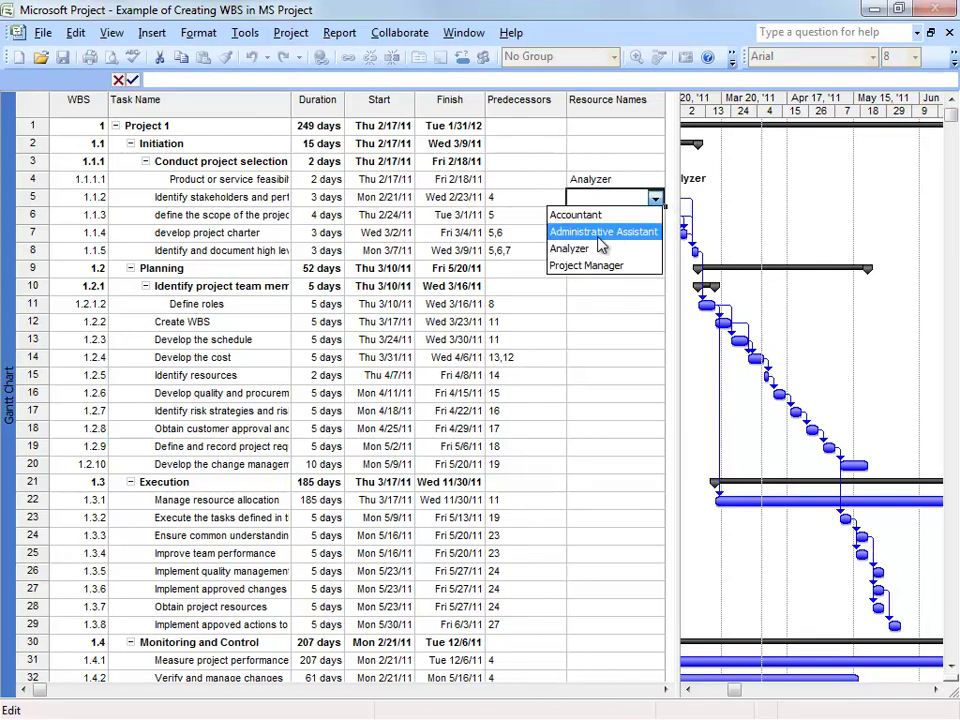
left_click(600, 248)
Assign the Project Manager to the project scope task 1.1.3 and fill the assignment down to the project charter task 1.1.4
left_click(615, 214)
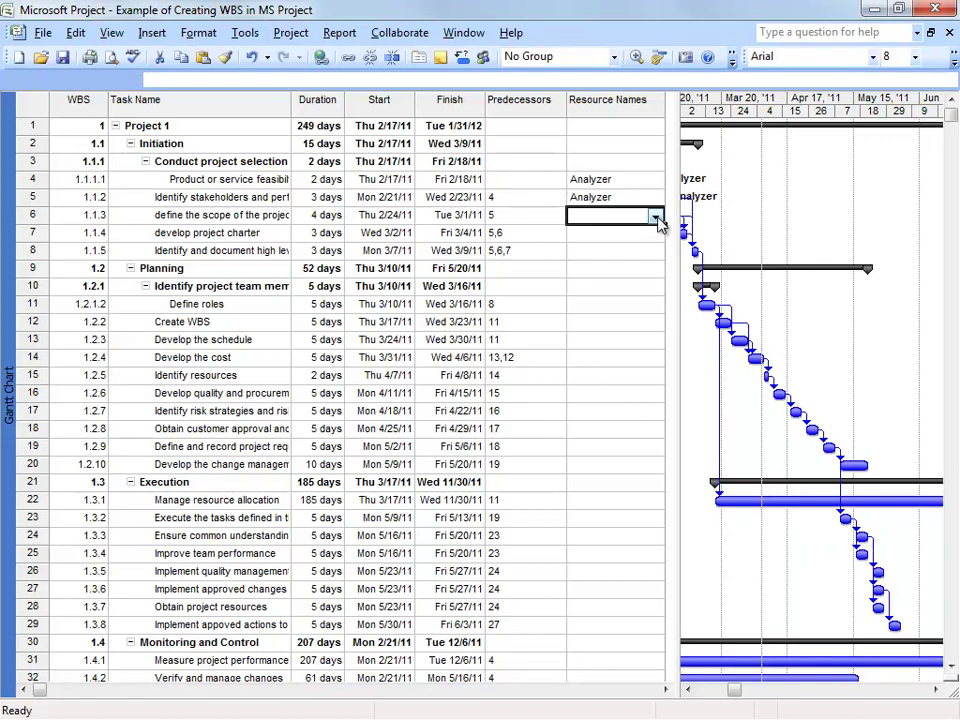
left_click(656, 216)
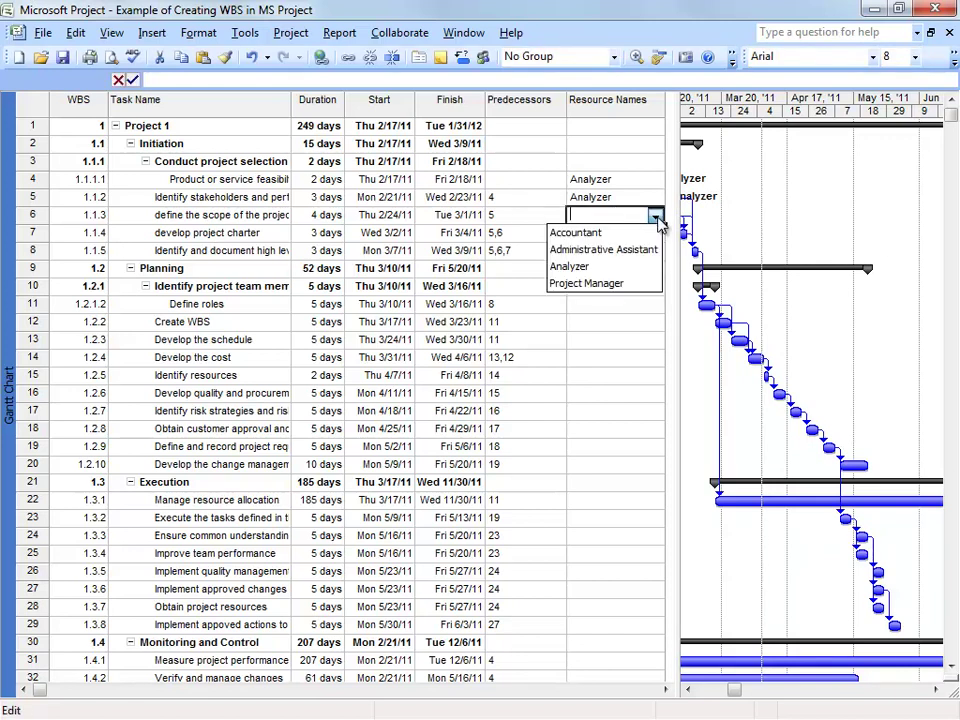
left_click(609, 279)
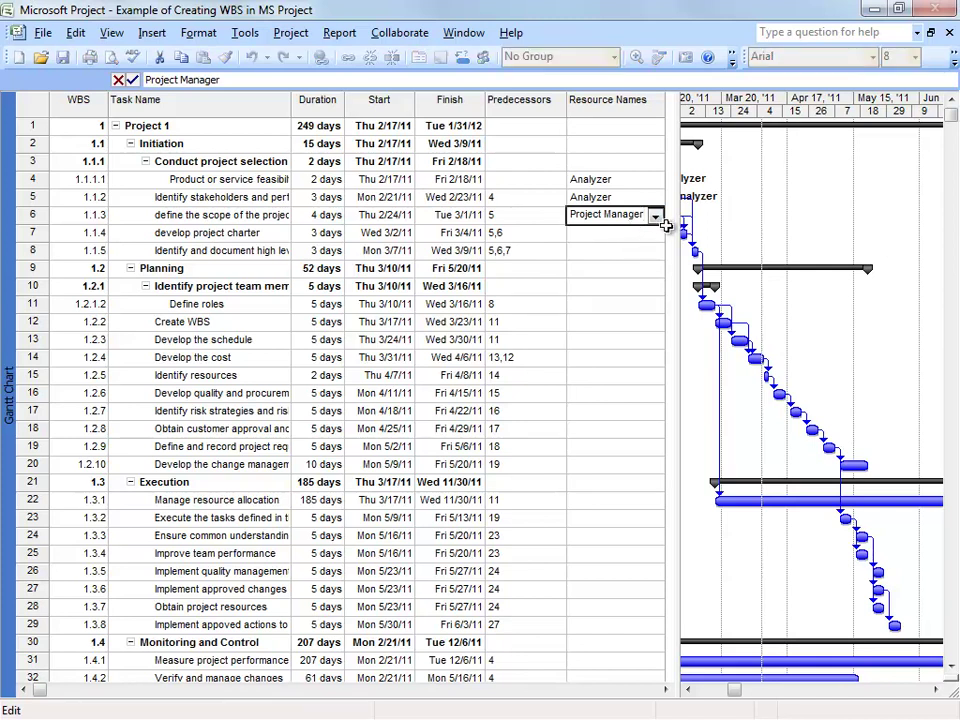
left_click(665, 226)
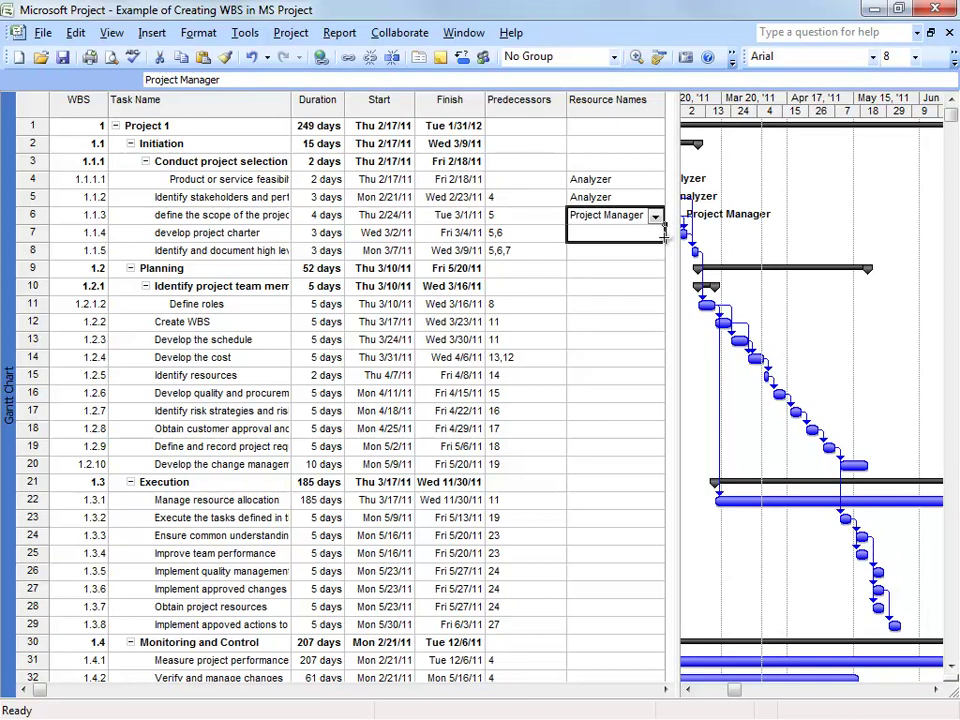
left_click_drag(665, 228, 606, 237)
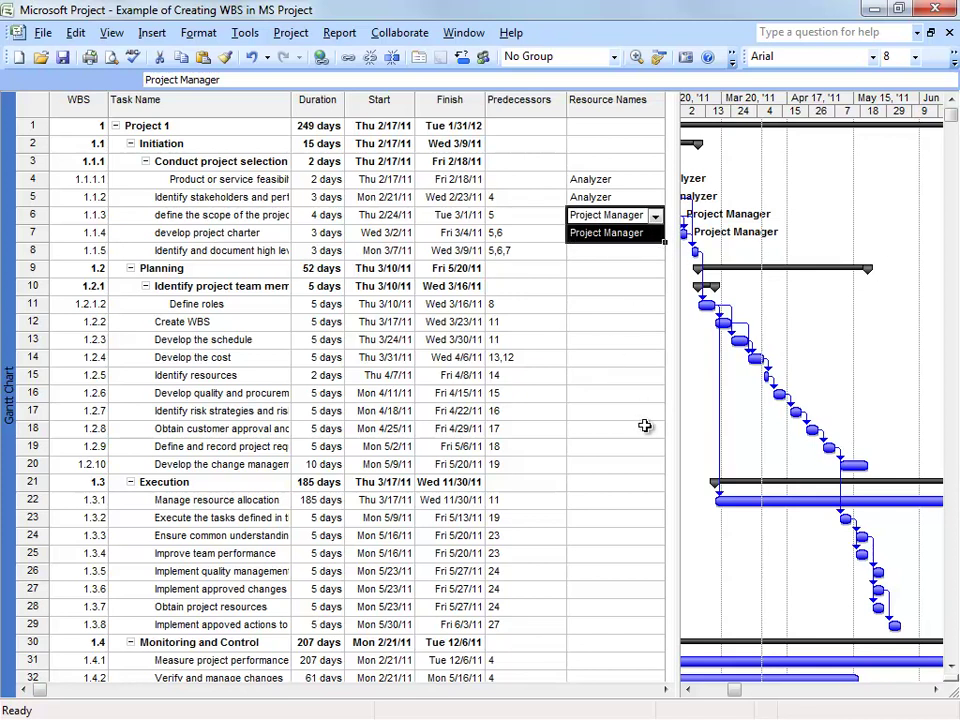
left_click(602, 234)
left_click(590, 254)
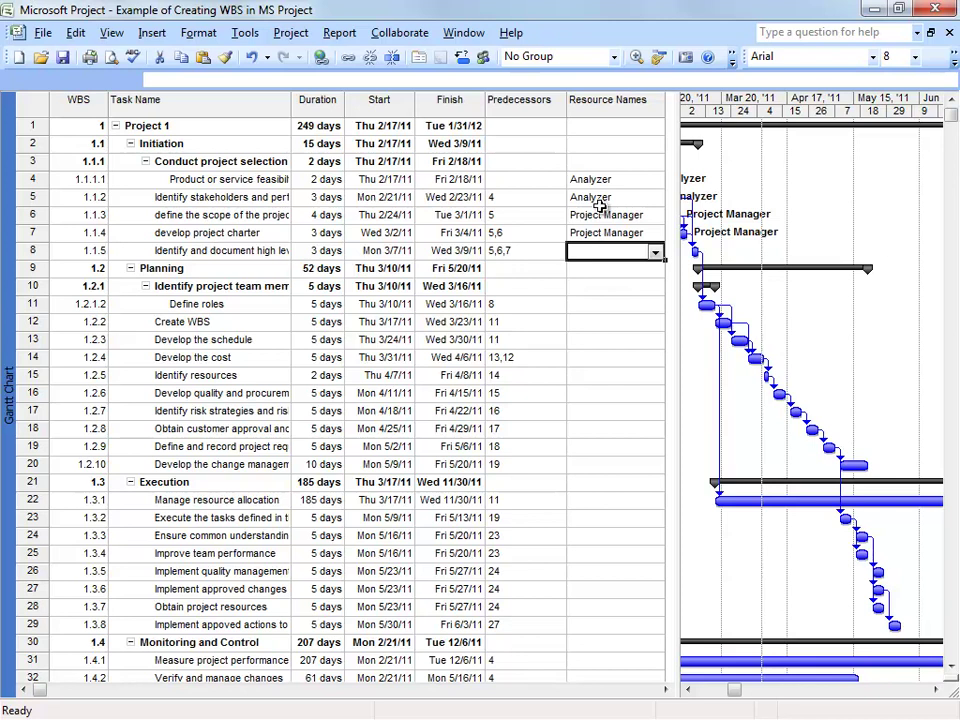
left_click(656, 253)
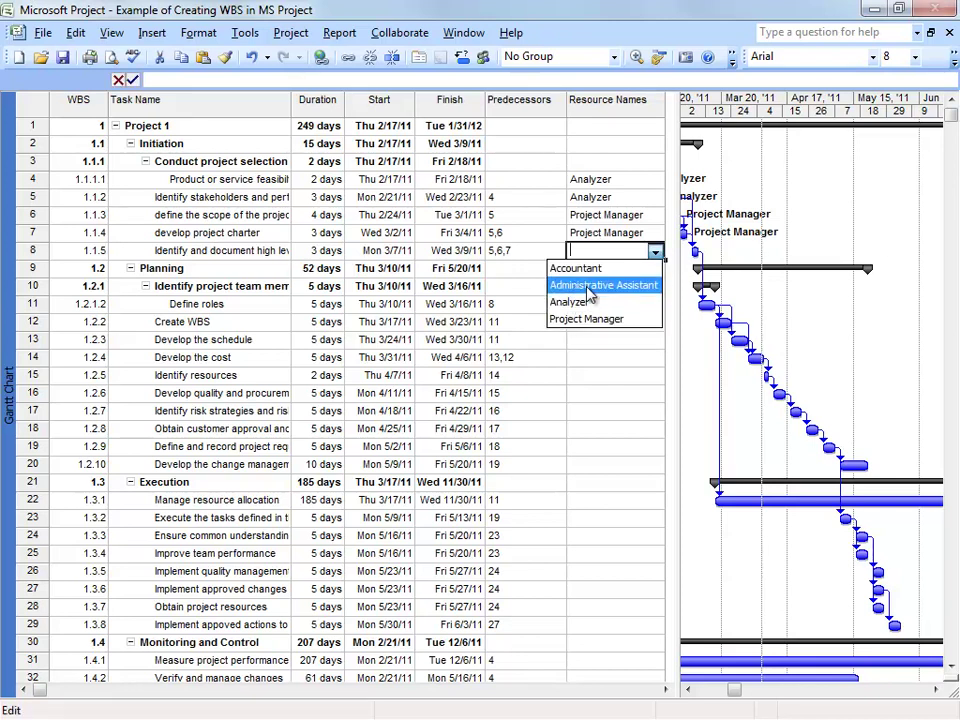
left_click(600, 357)
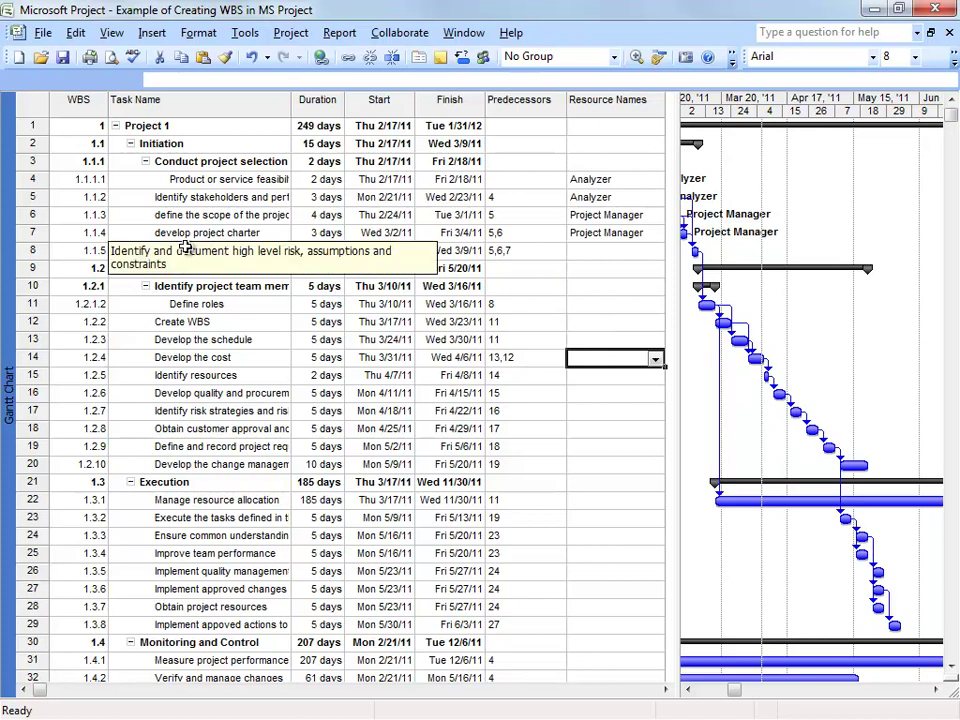
left_click(265, 233)
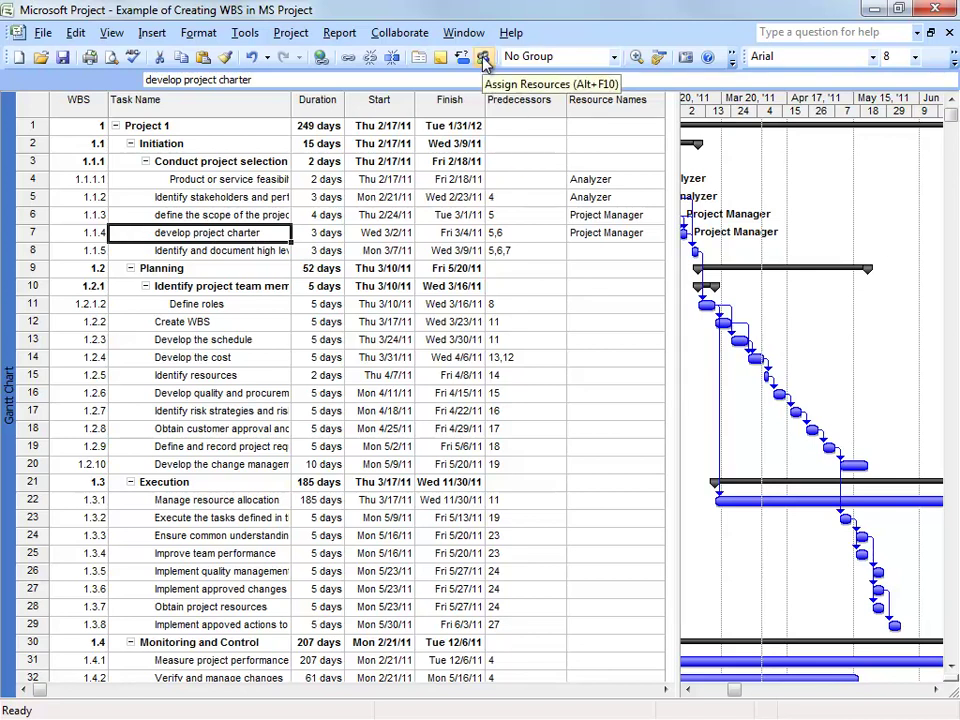
Assign the Administrative Assistant to task 1.1.5, Identify and document high level risk, assumptions and constraints, using Assign Resources
left_click(205, 253)
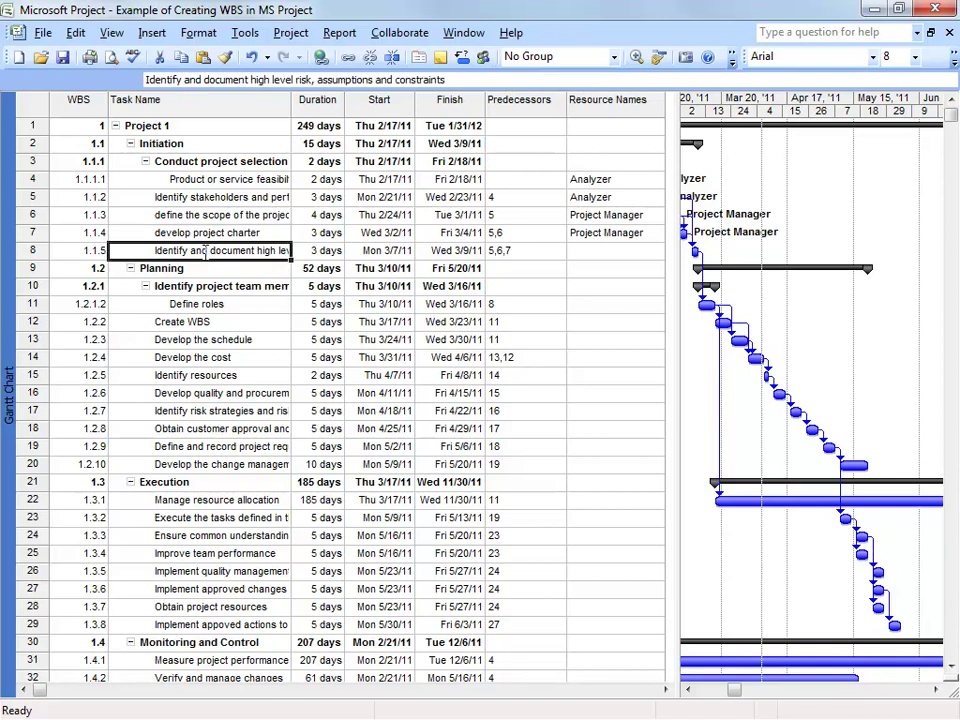
left_click(462, 57)
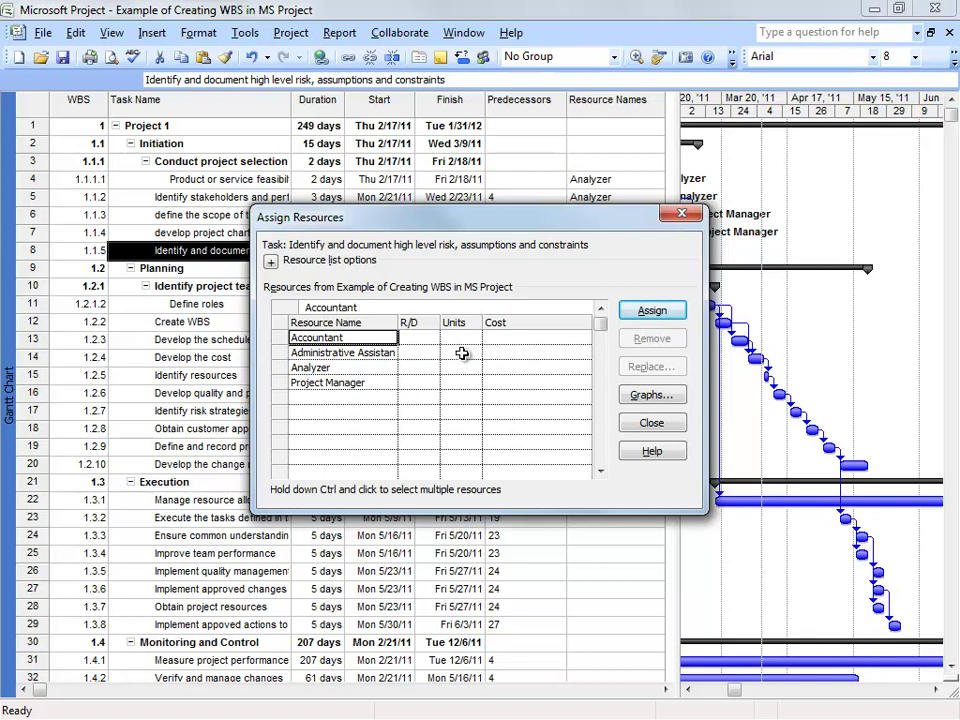
left_click_drag(510, 221, 423, 282)
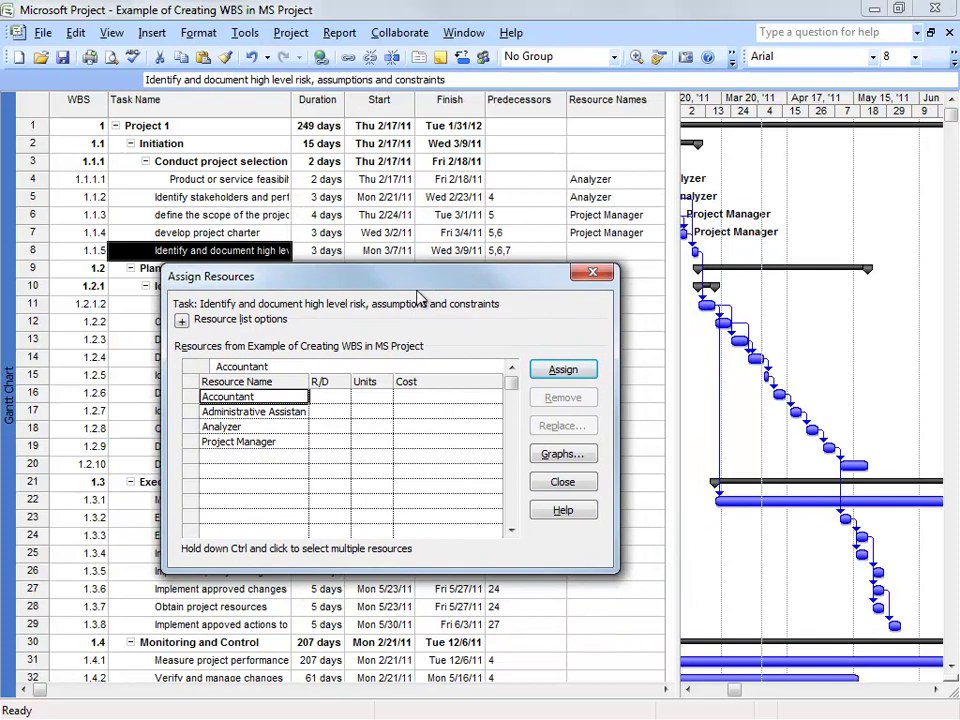
left_click(368, 411)
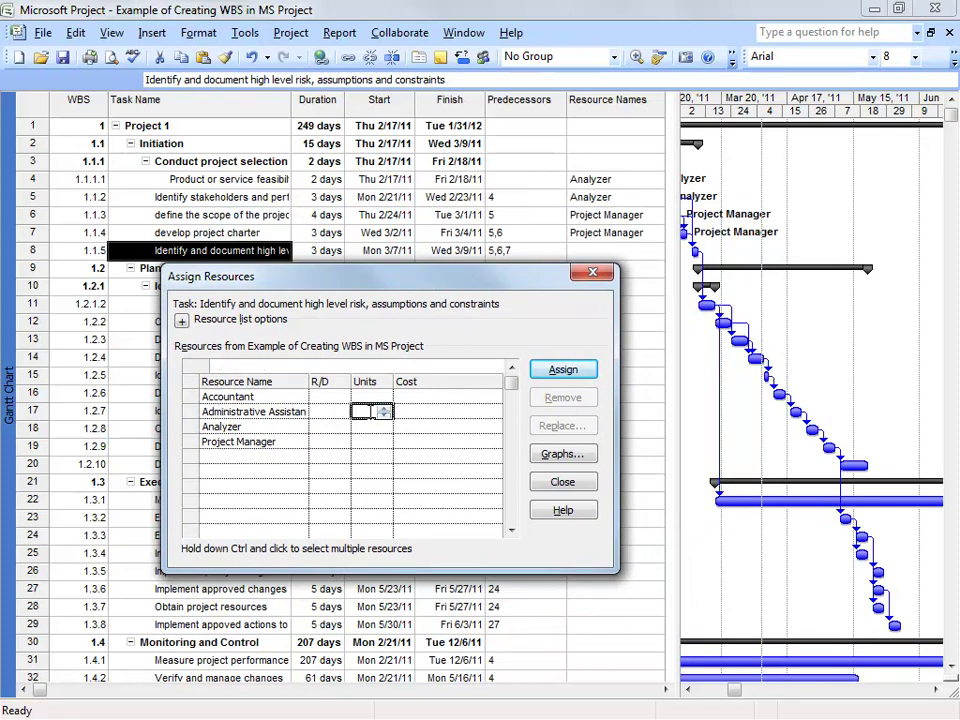
left_click(362, 426)
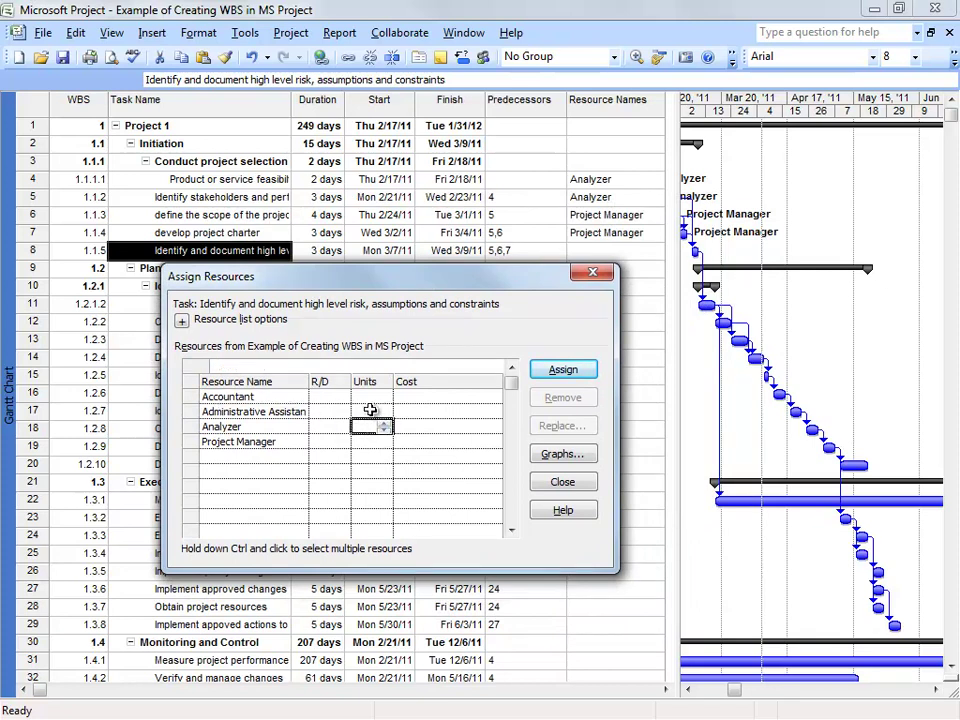
left_click(370, 411)
left_click(563, 369)
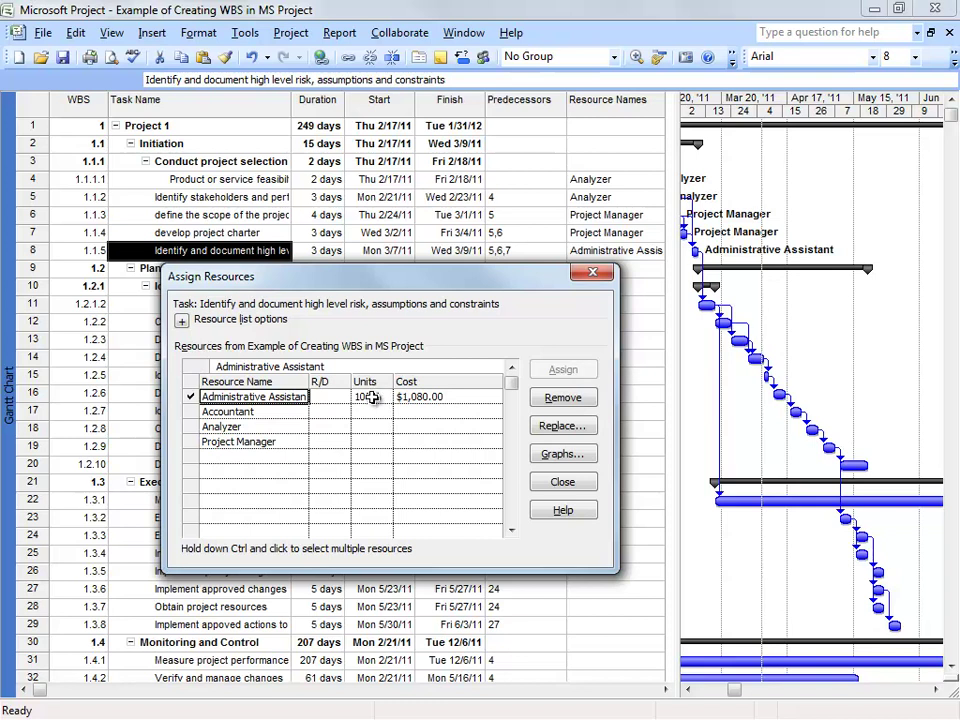
Set the Administrative Assistant's assignment units on the high level risk task to 30%
left_click(372, 397)
left_click(372, 397)
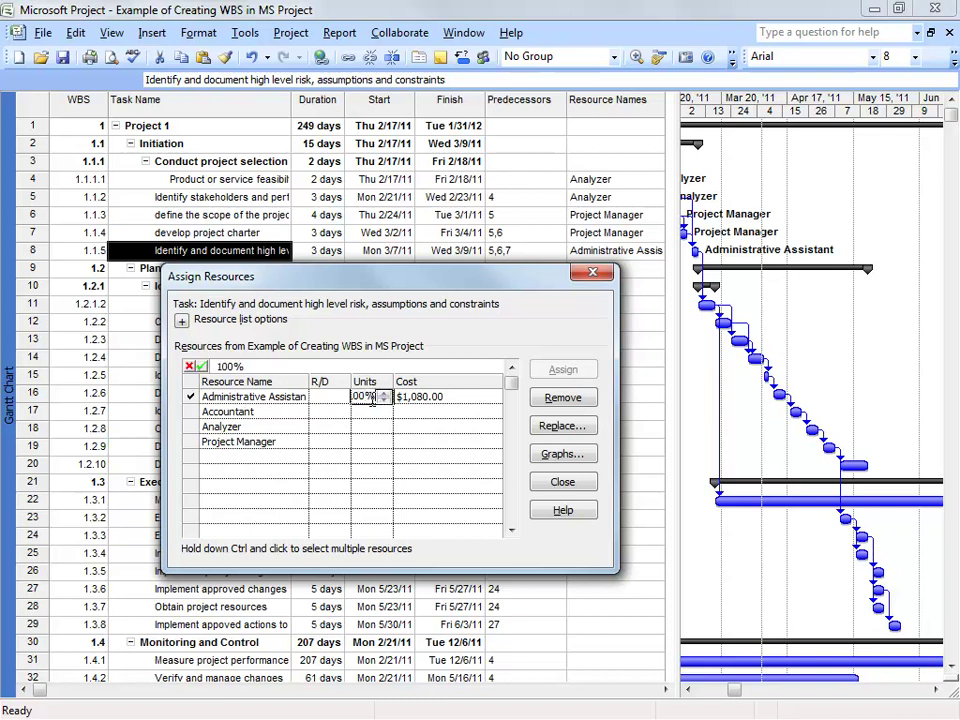
left_click_drag(364, 396, 350, 396)
type("30")
key("Return")
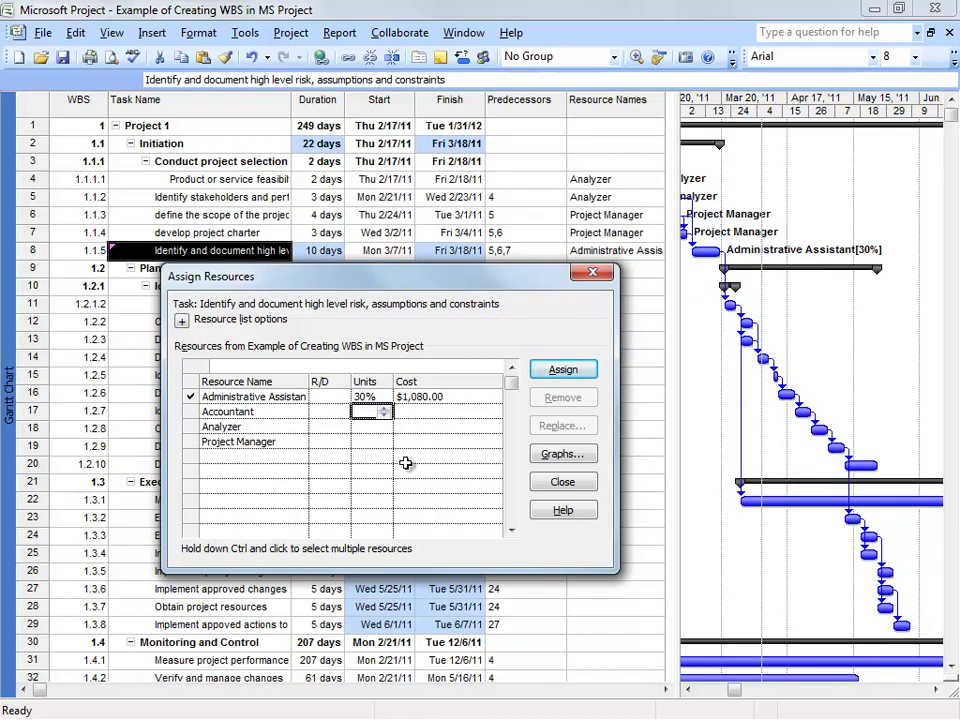
Assign the Analyzer to the same high level risk task at 70% units and finish the resource assignment
left_click(368, 427)
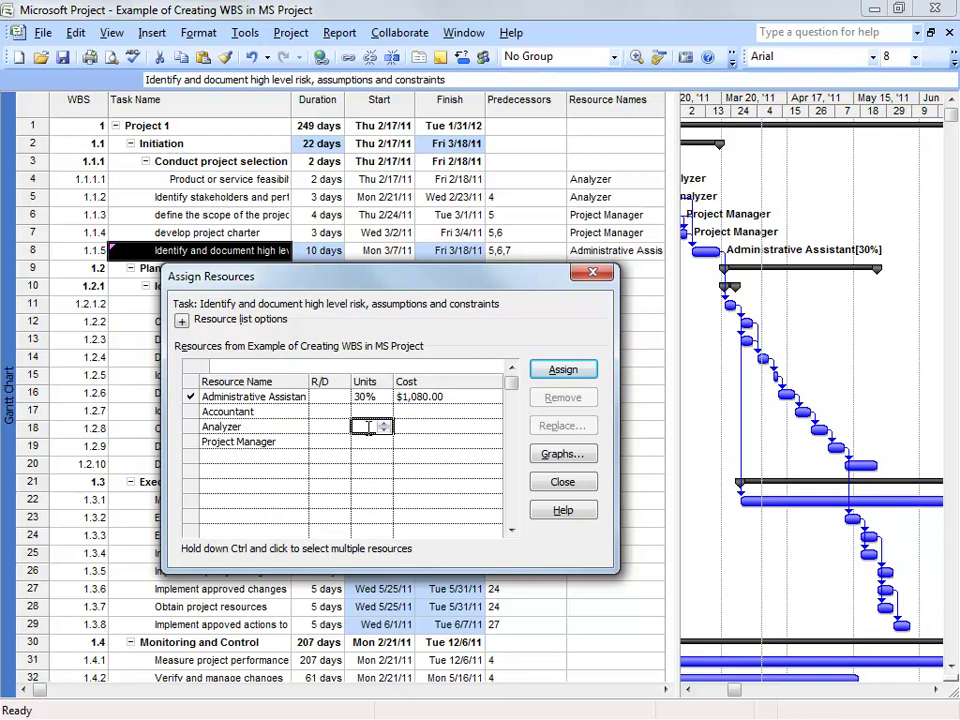
type("70")
key("Return")
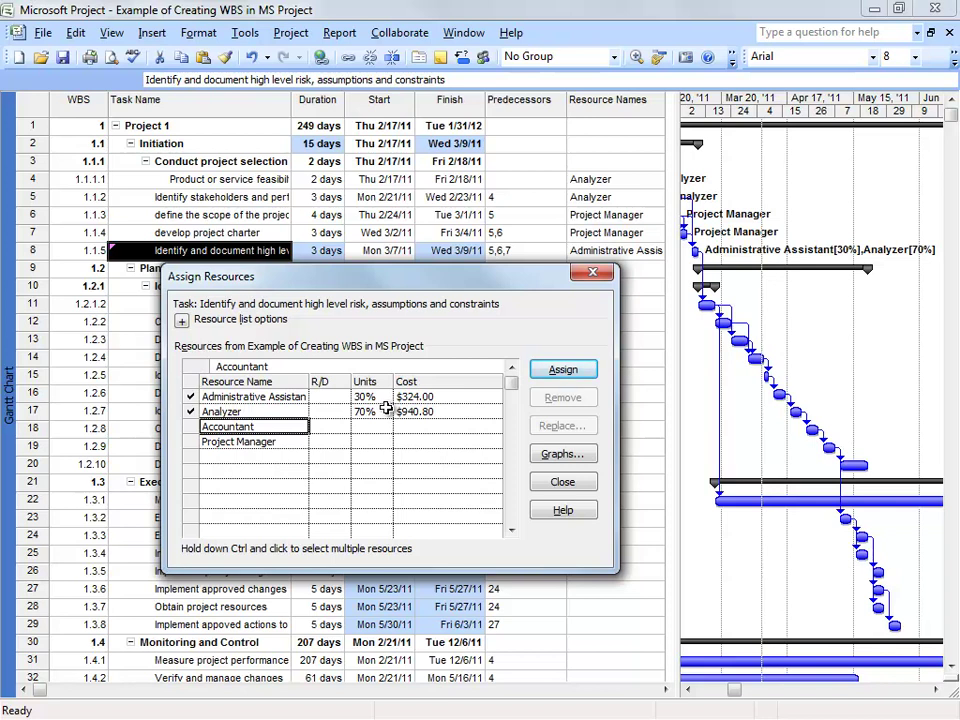
left_click(563, 483)
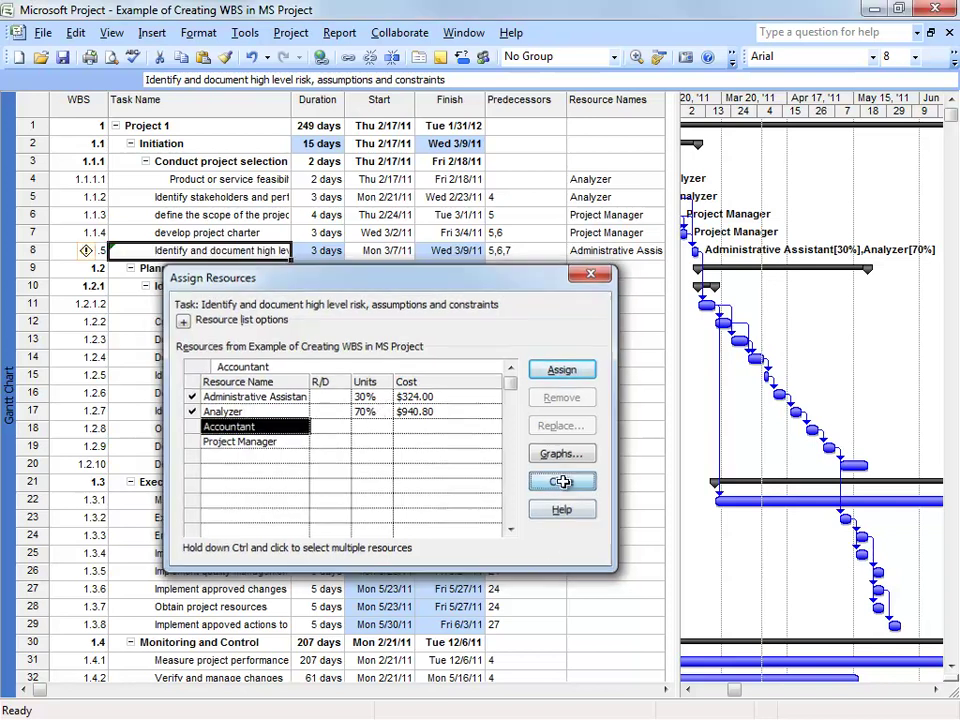
Narrow the Predecessors column and widen the Resource Names column in the task table
left_click_drag(568, 109, 521, 108)
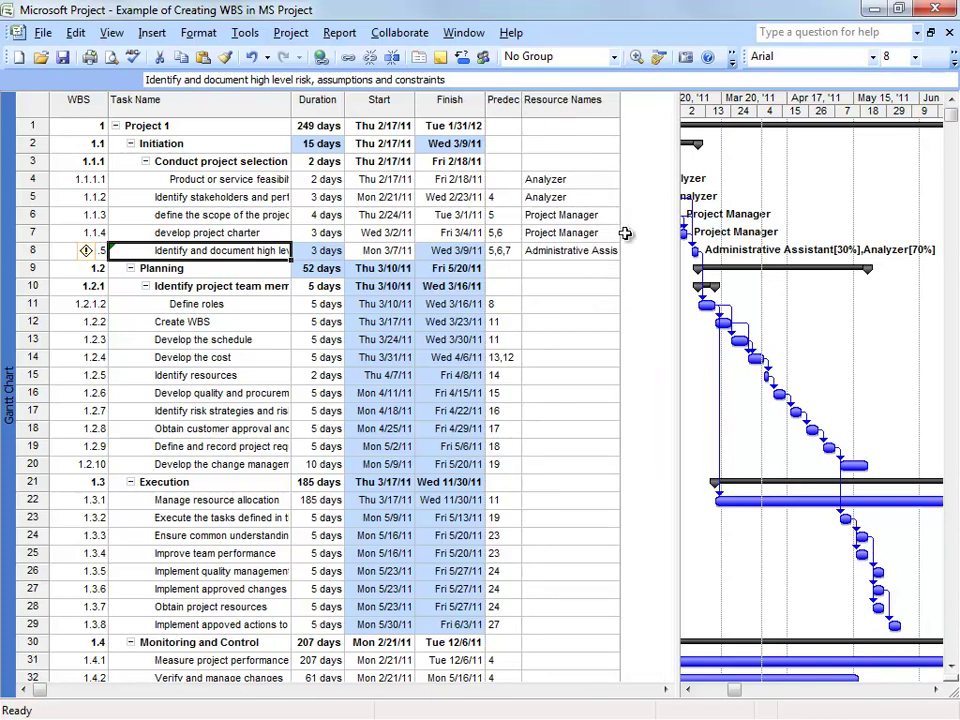
left_click_drag(619, 97, 671, 104)
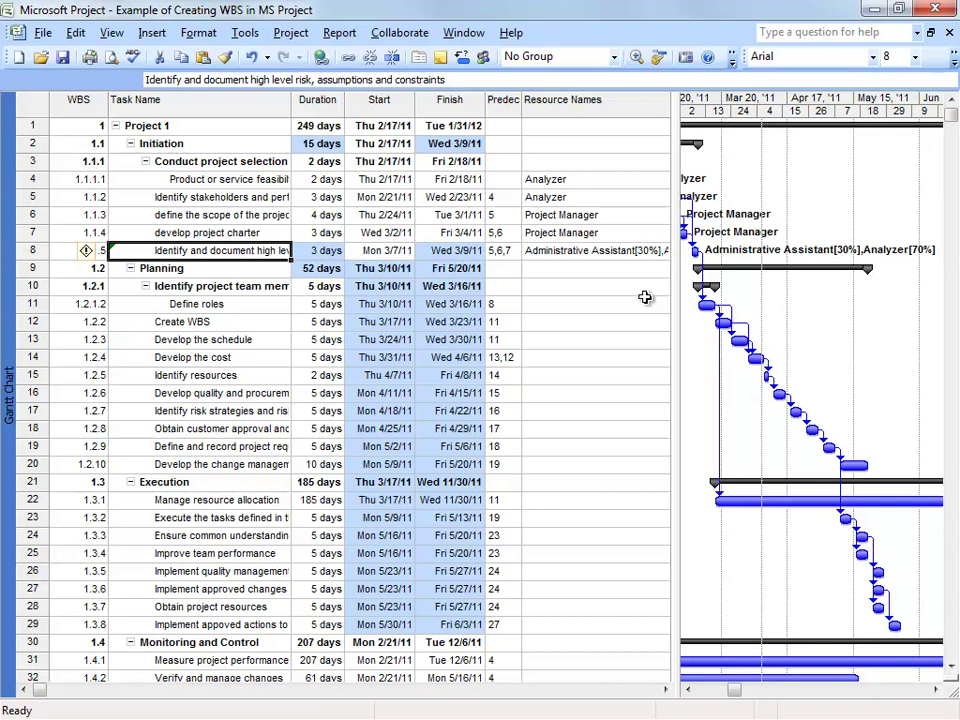
left_click(553, 270)
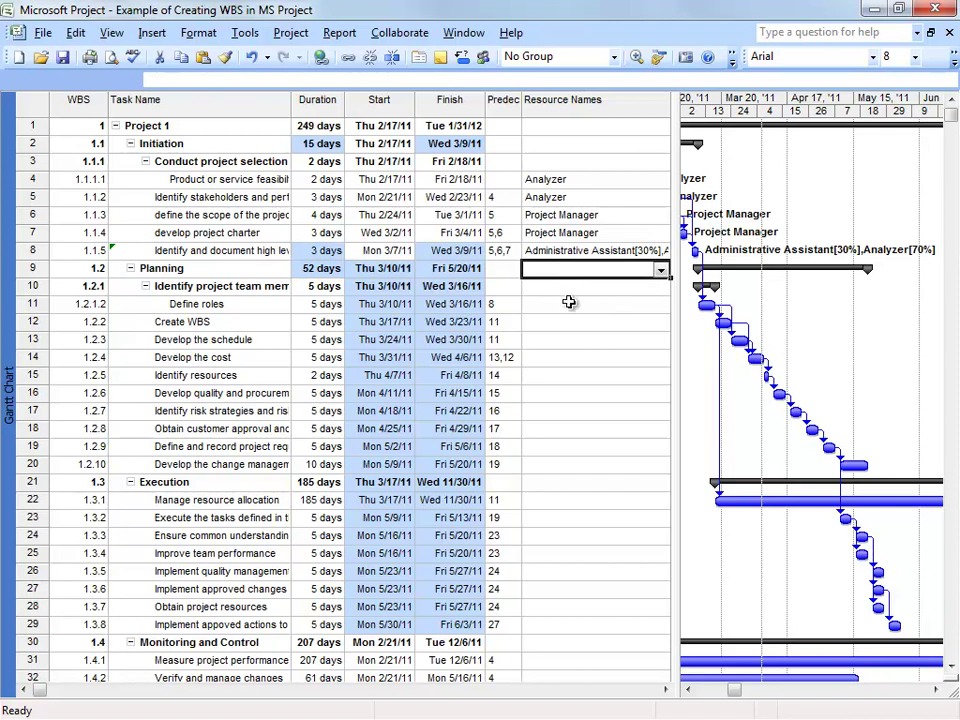
Assign the Project Manager to Define roles (1.2.1.2) and fill the assignment down through Create WBS and Develop the schedule
left_click(583, 306)
left_click(661, 307)
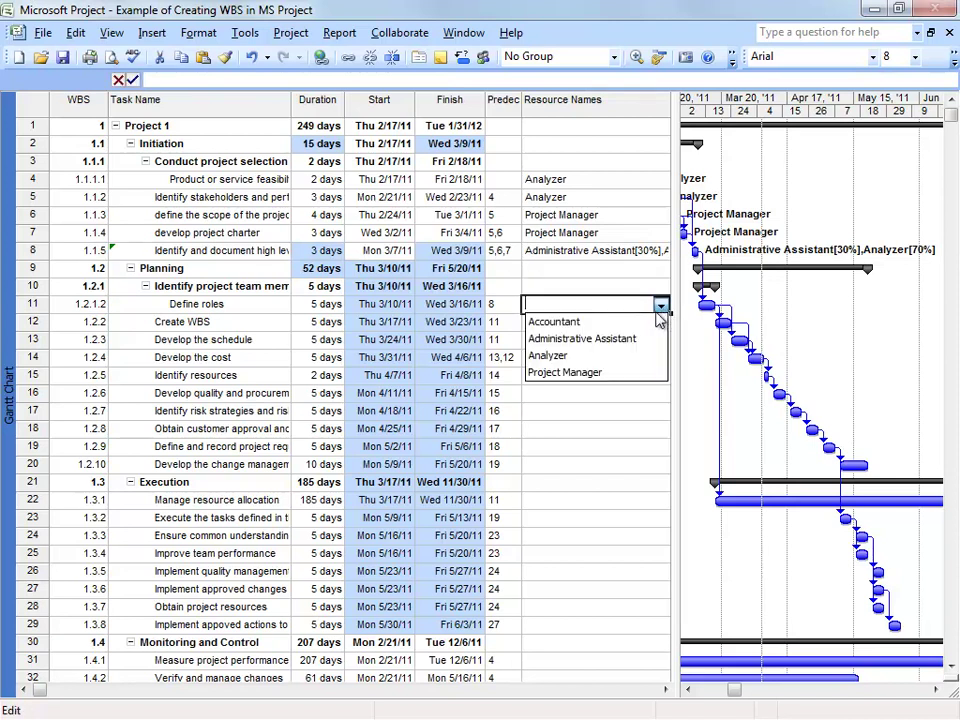
left_click(597, 381)
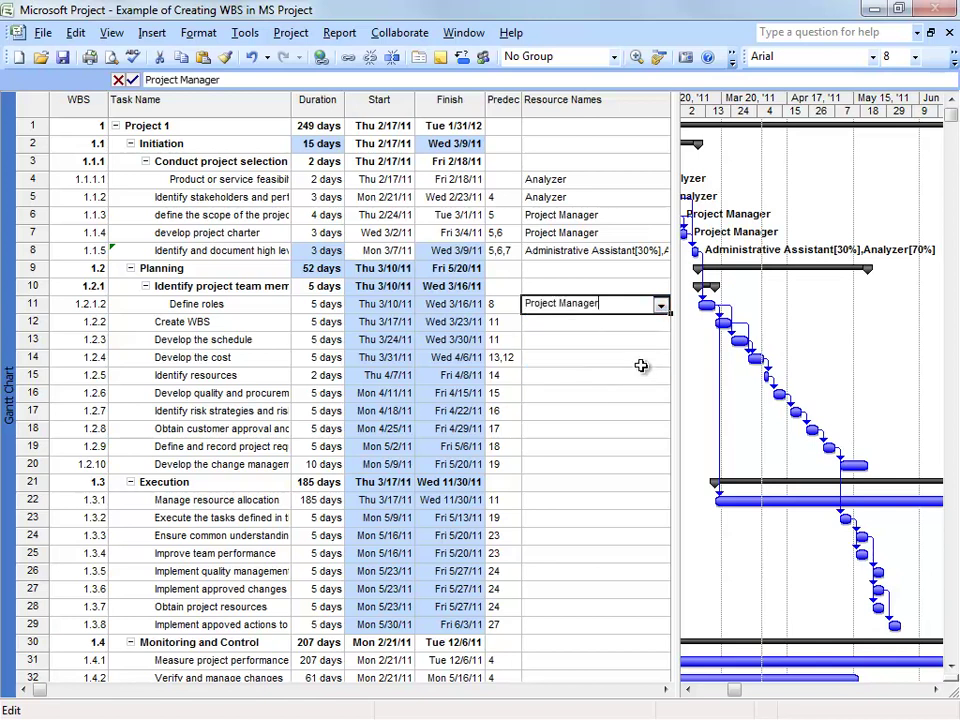
left_click(660, 312)
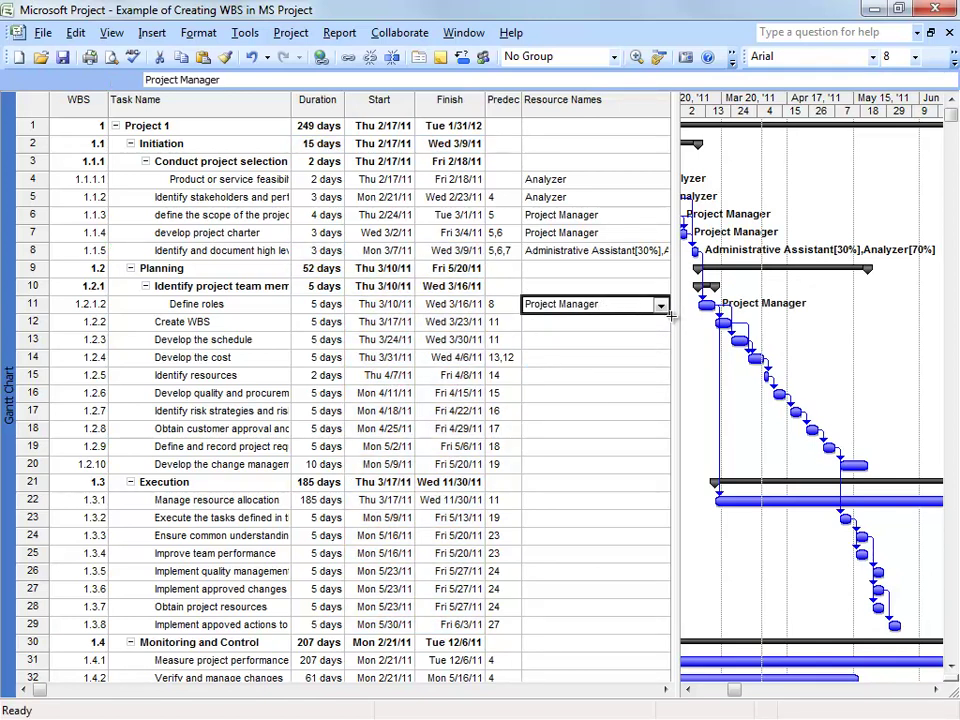
left_click_drag(670, 313, 669, 346)
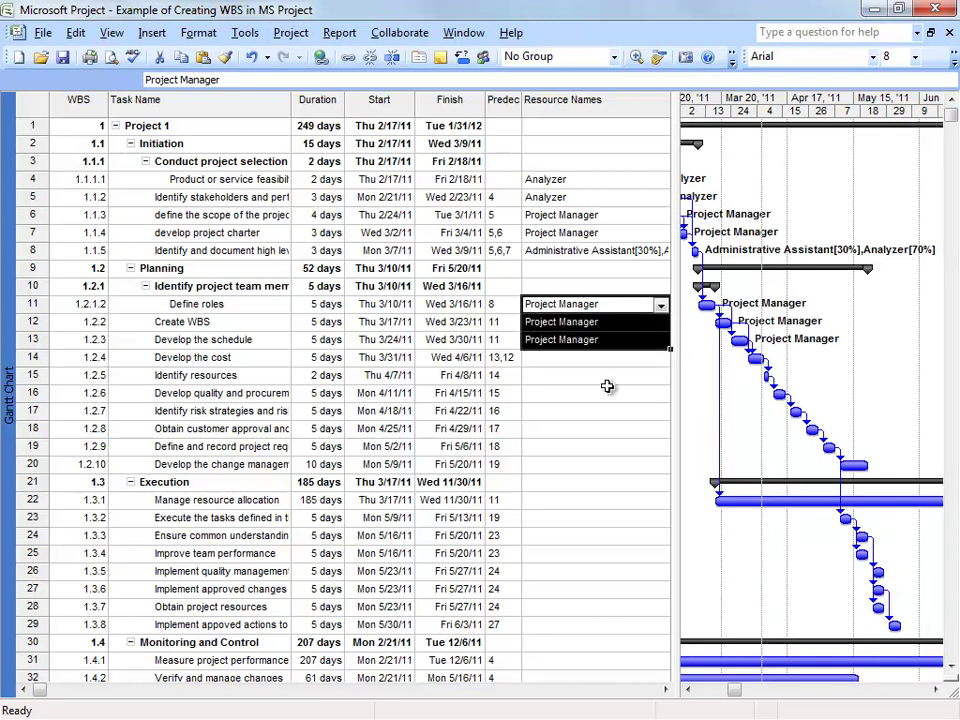
Assign the Accountant at 65% units and the Project Manager at 35% to Develop the cost (1.2.4), using Assign Resources
left_click(176, 357)
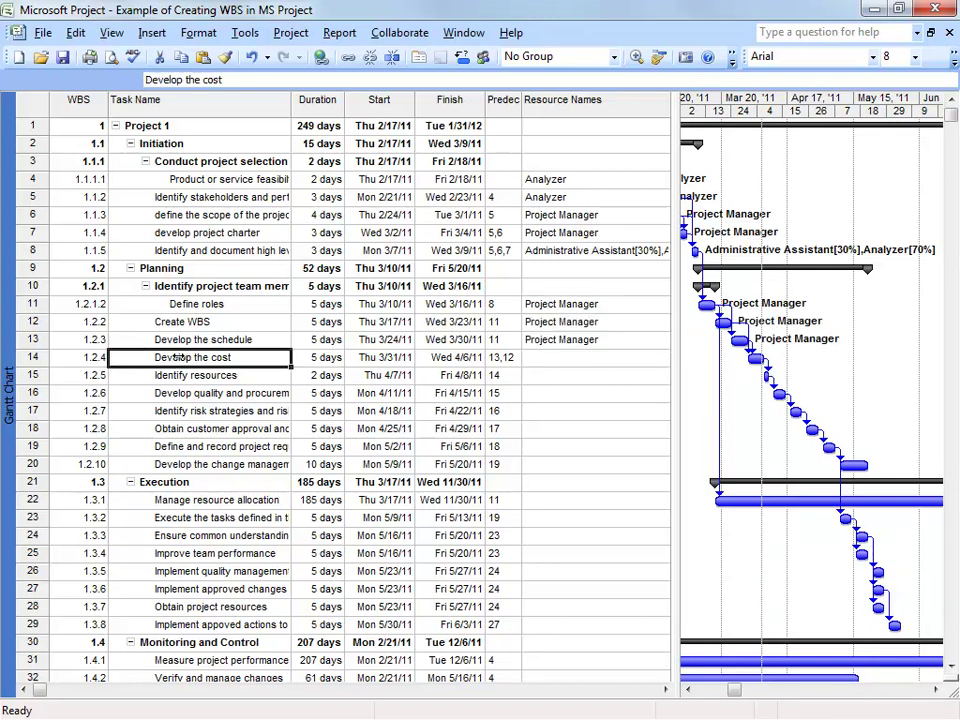
left_click(484, 62)
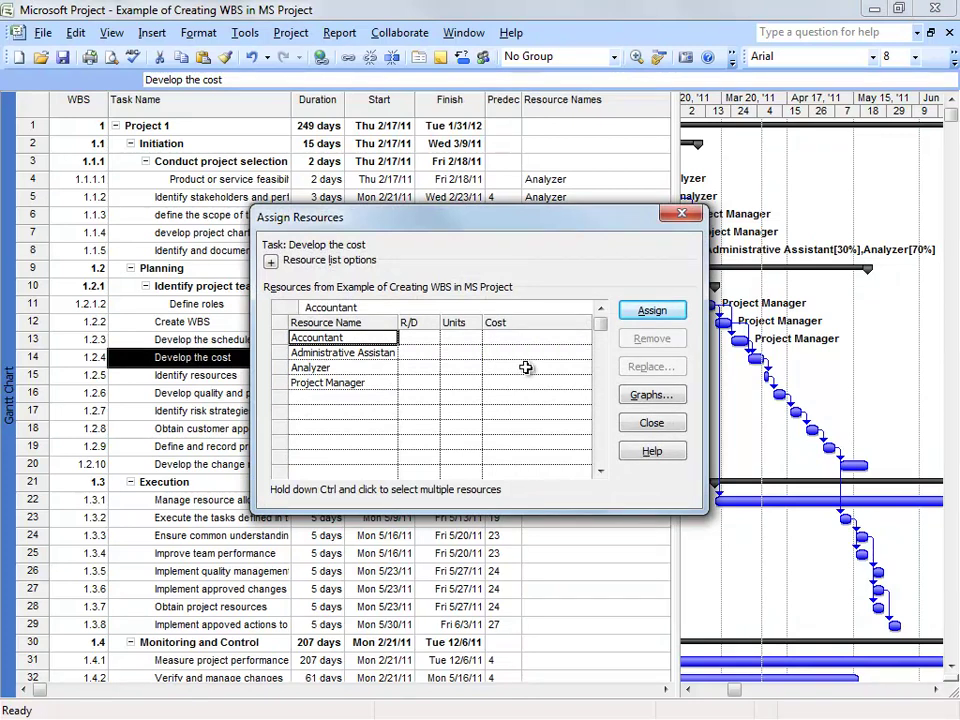
left_click(452, 338)
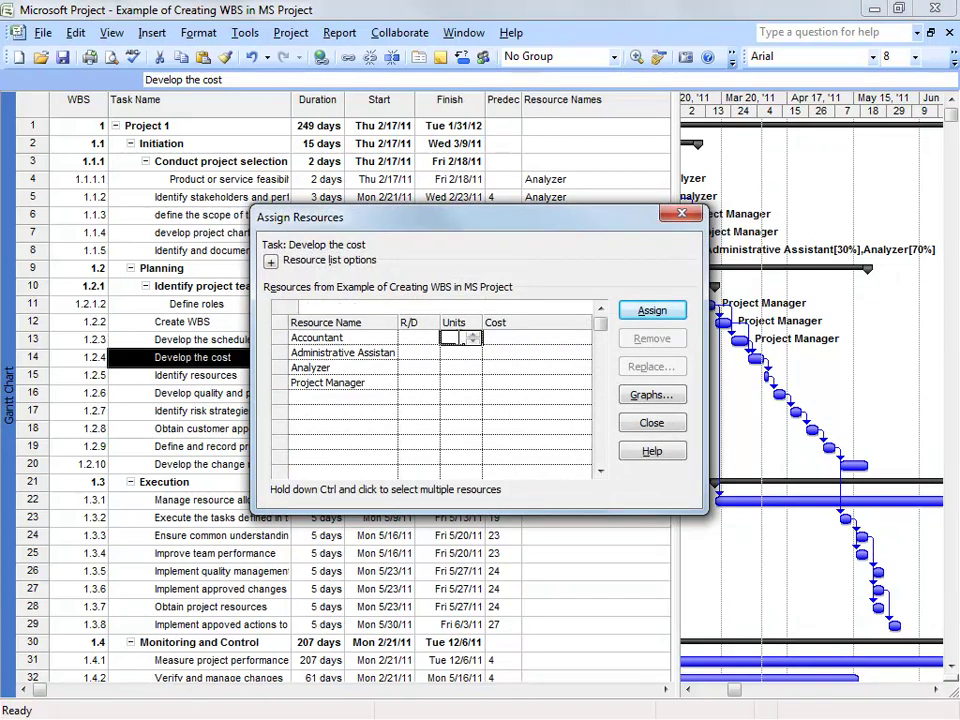
type("65")
key("Return")
left_click(467, 384)
type("35")
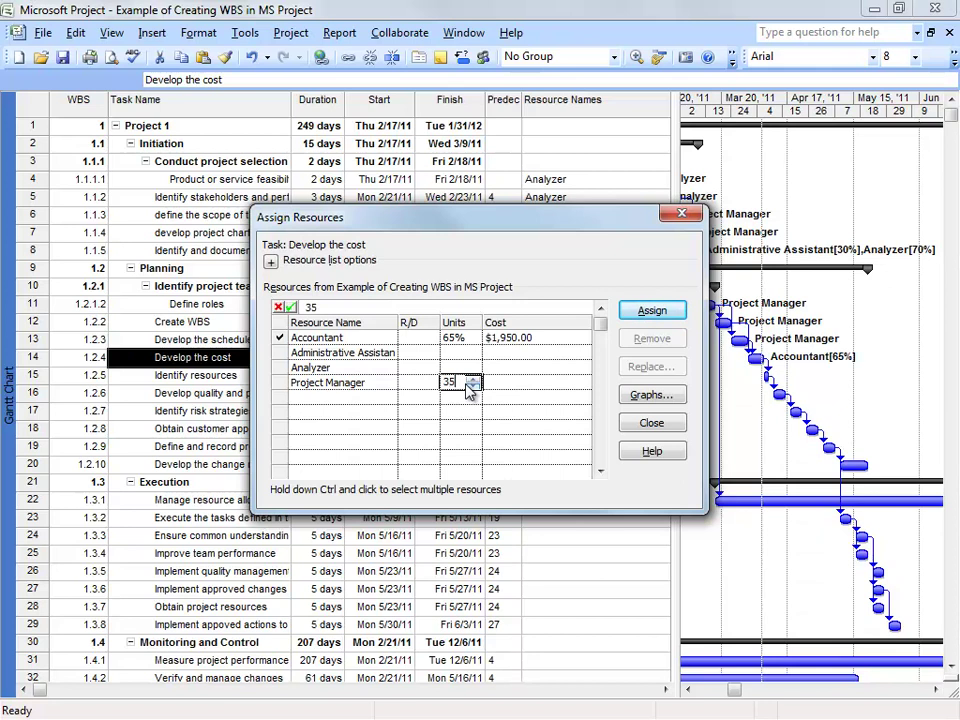
key("Return")
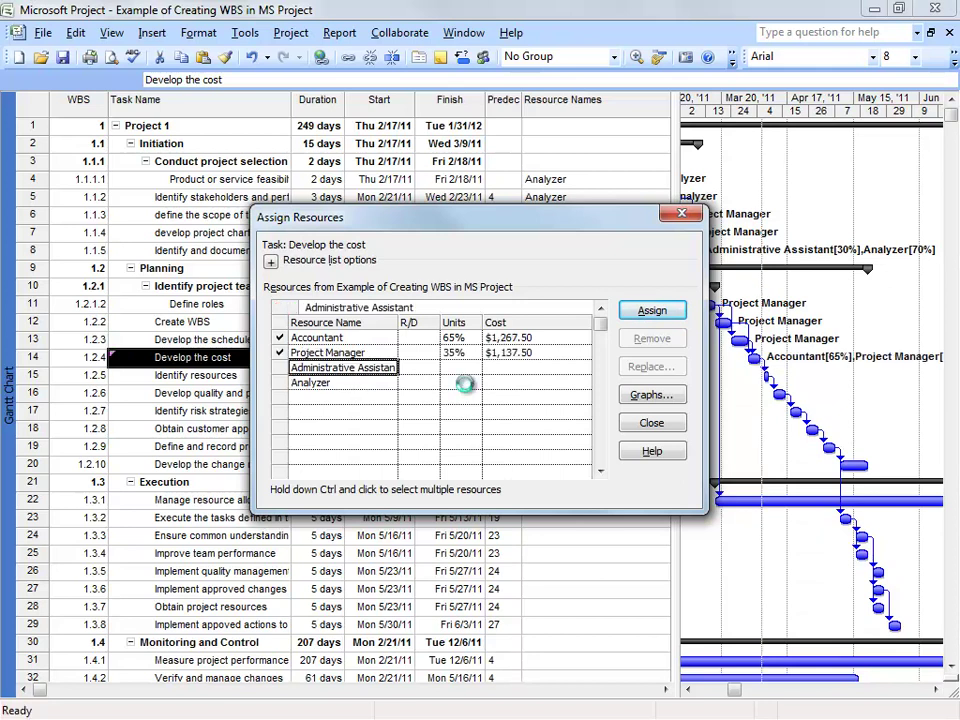
left_click(652, 423)
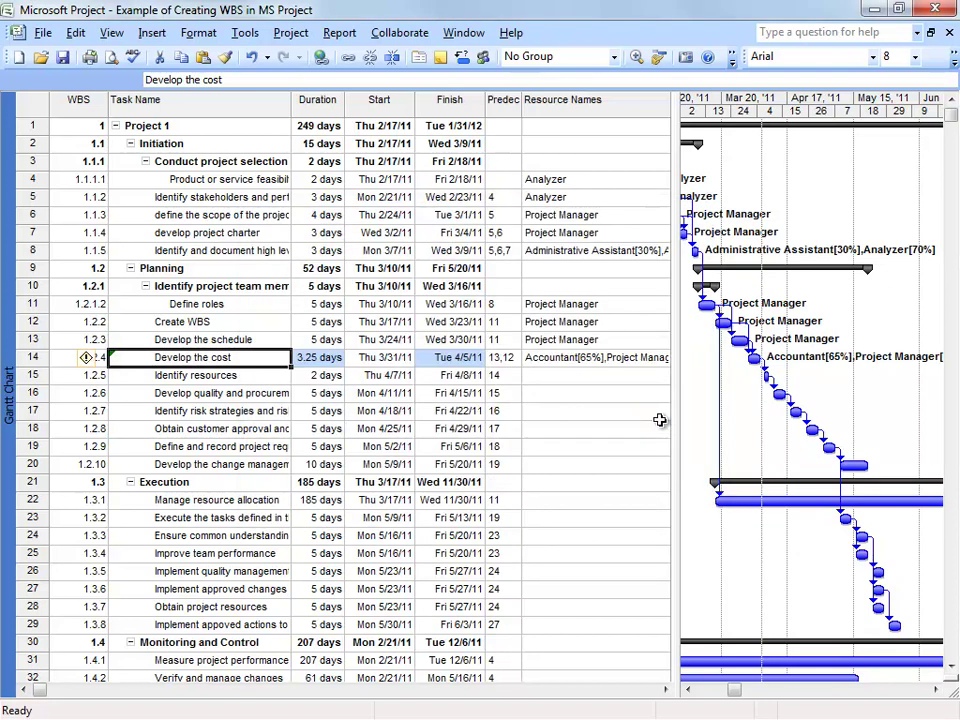
Assign the Project Manager to Identify resources (1.2.5) and to the quality and procurement task 1.2.6
left_click(558, 376)
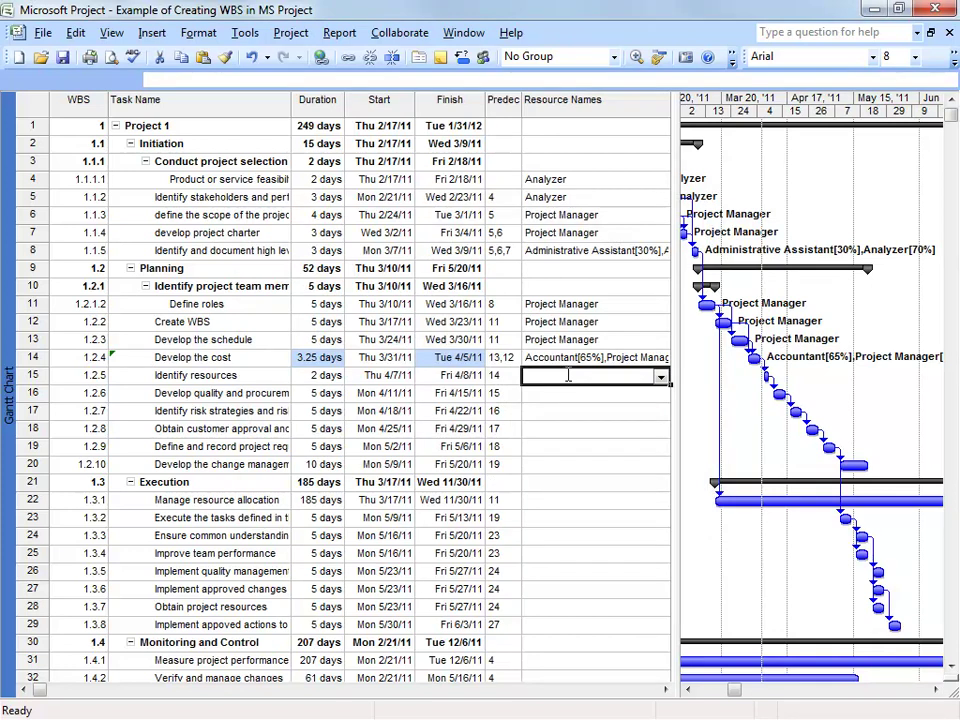
left_click(661, 377)
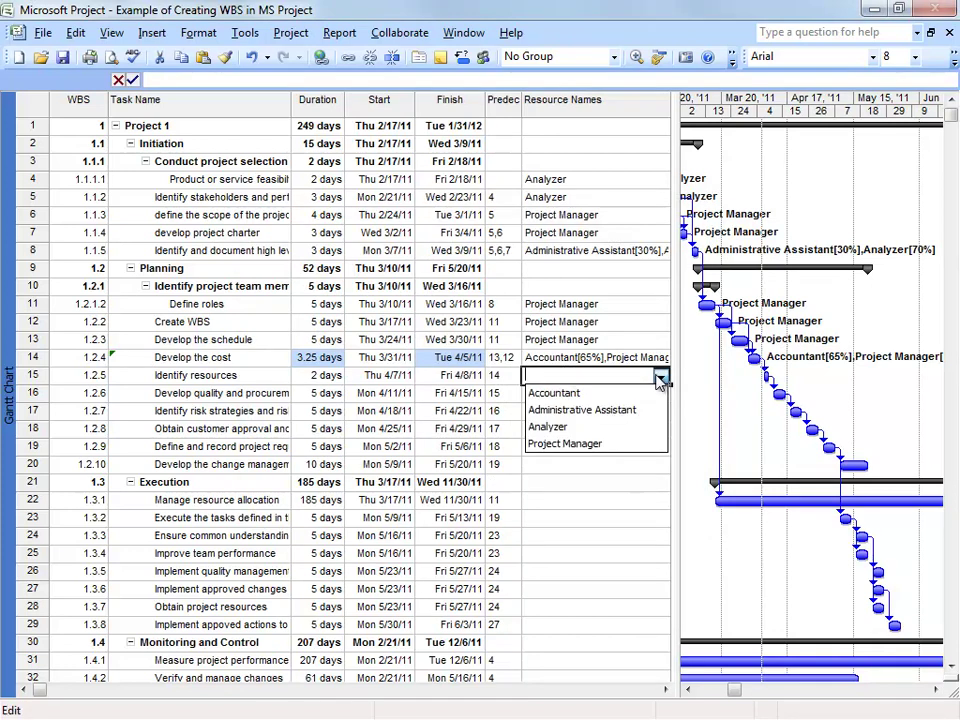
left_click(582, 443)
left_click(639, 396)
left_click(662, 395)
left_click(585, 461)
Assign the Project Manager at 40% units to task 1.2.7, Identify risk strategies and risk management plan, using Assign Resources
left_click(592, 414)
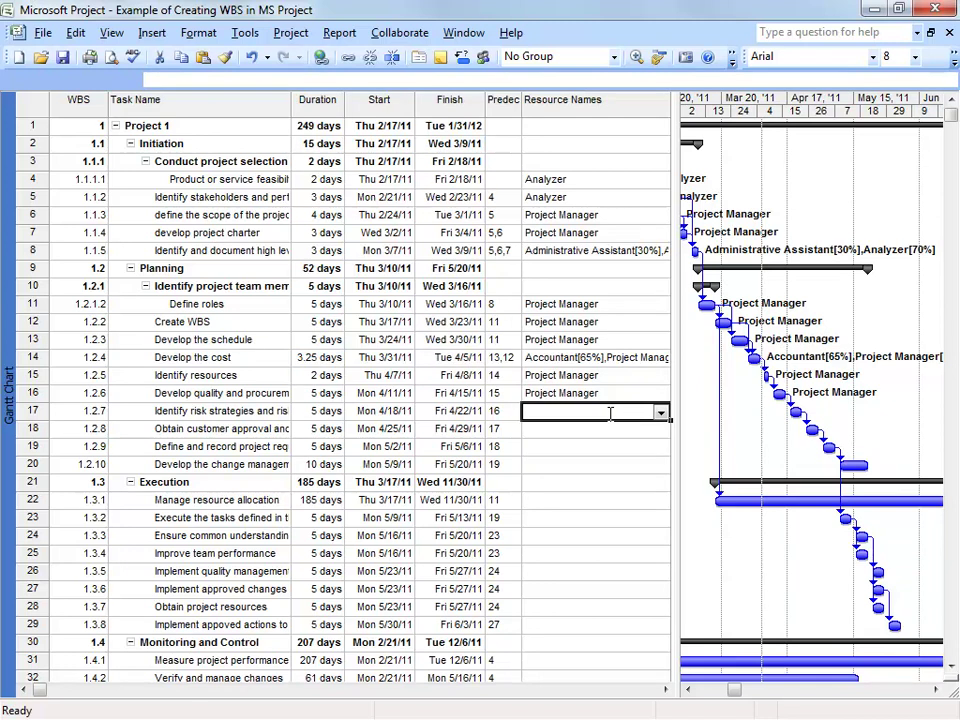
left_click(198, 412)
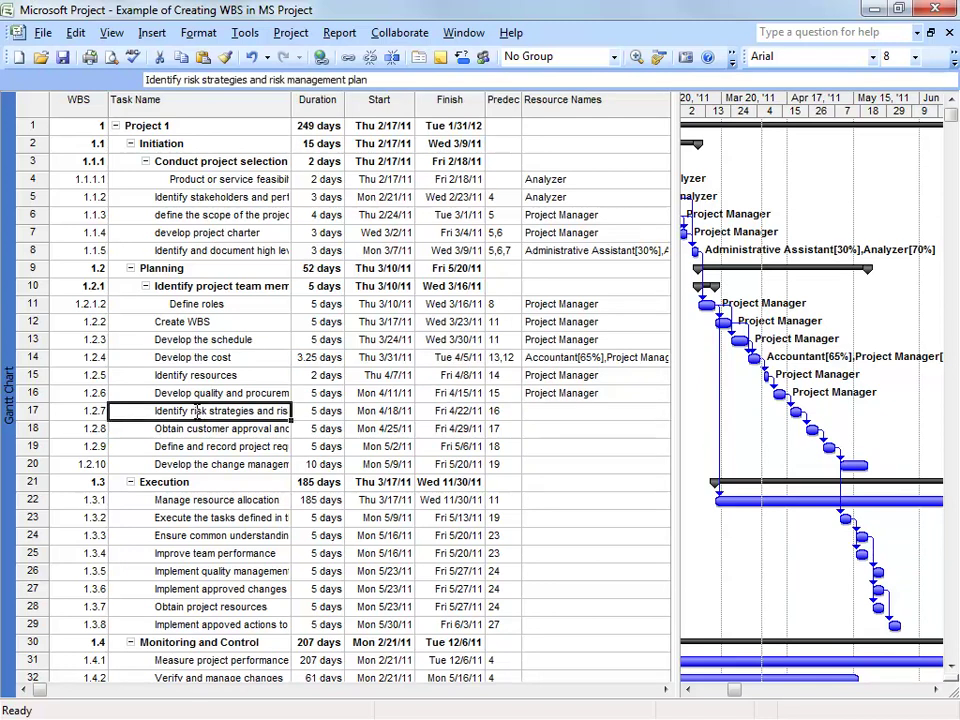
left_click(462, 57)
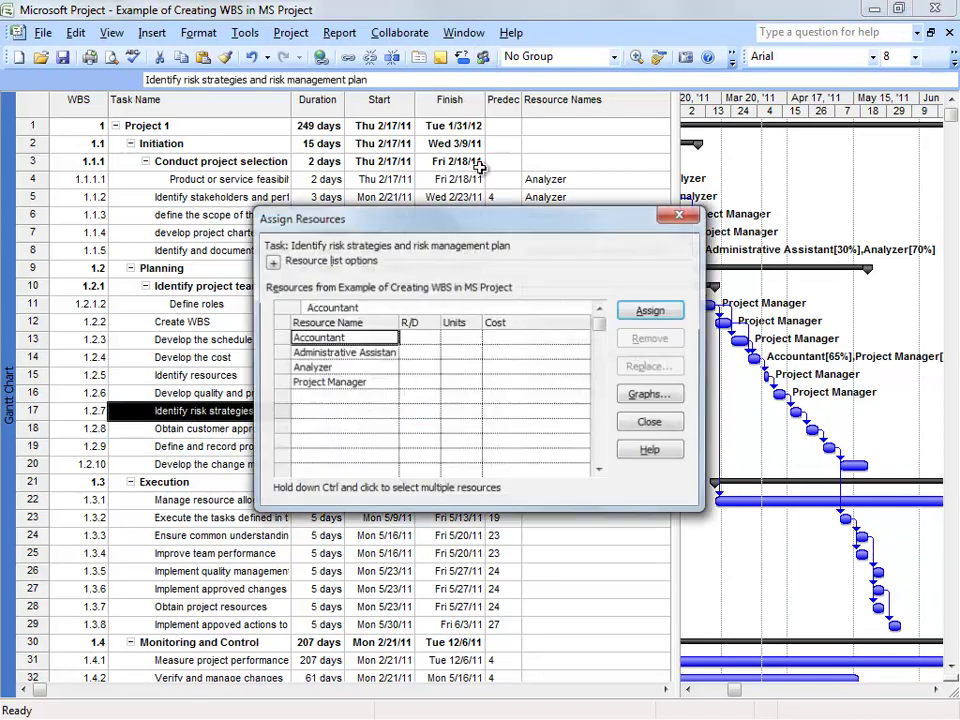
left_click(468, 384)
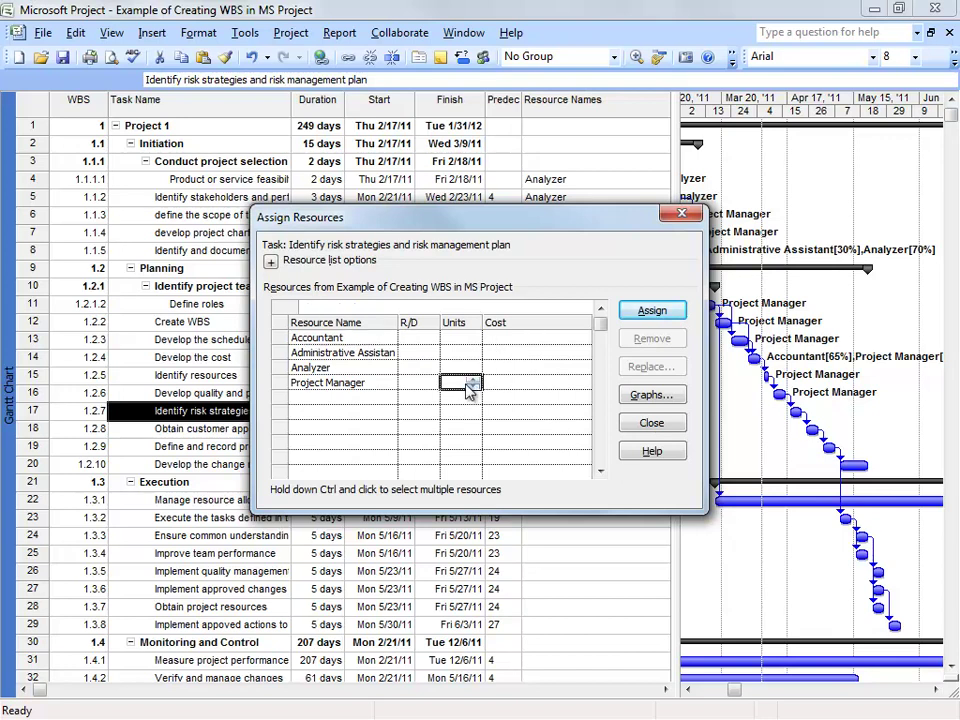
type("40")
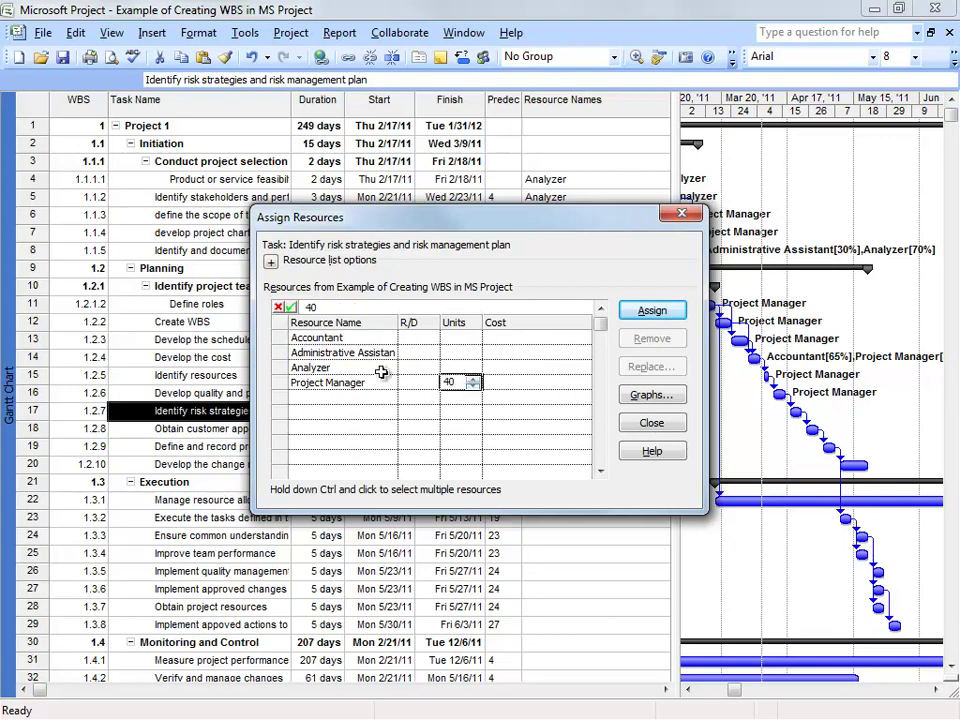
left_click(459, 366)
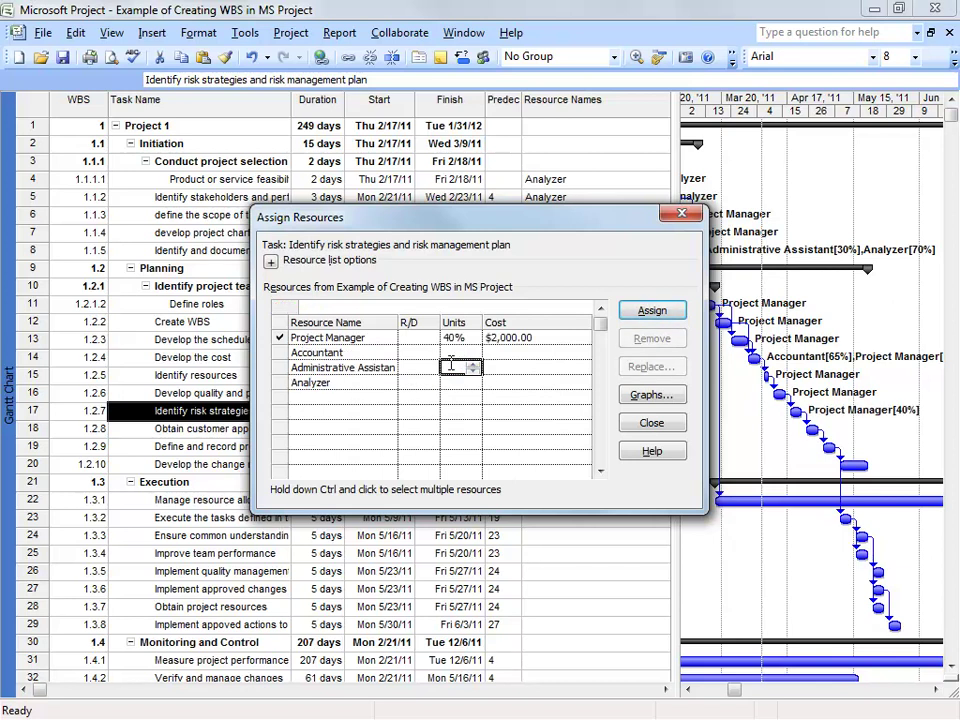
type("6")
left_click(472, 371)
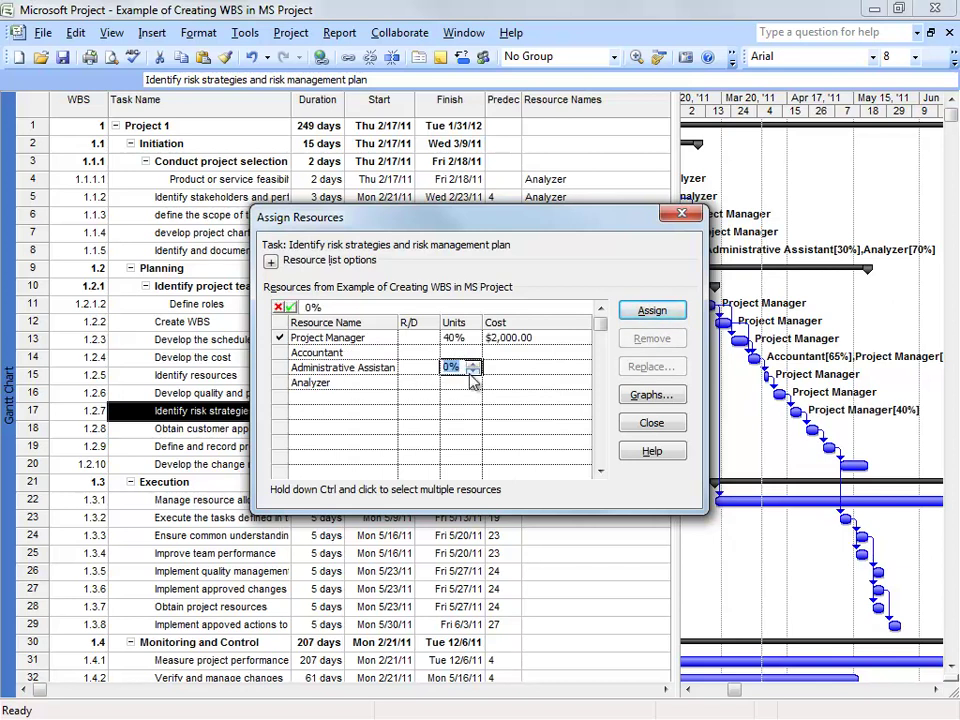
key("Return")
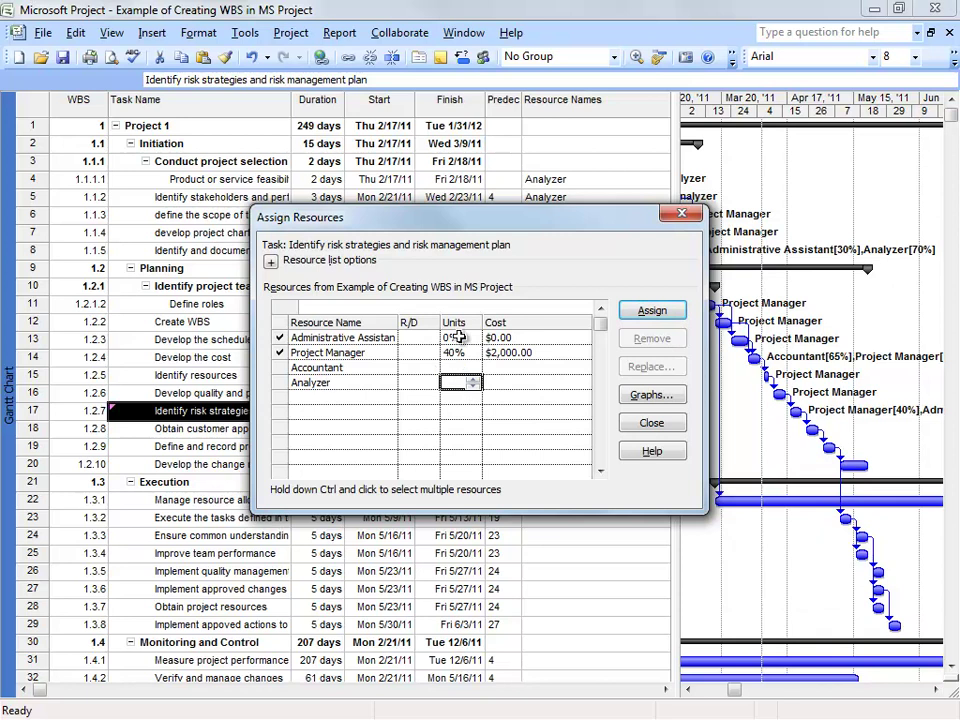
left_click(340, 338)
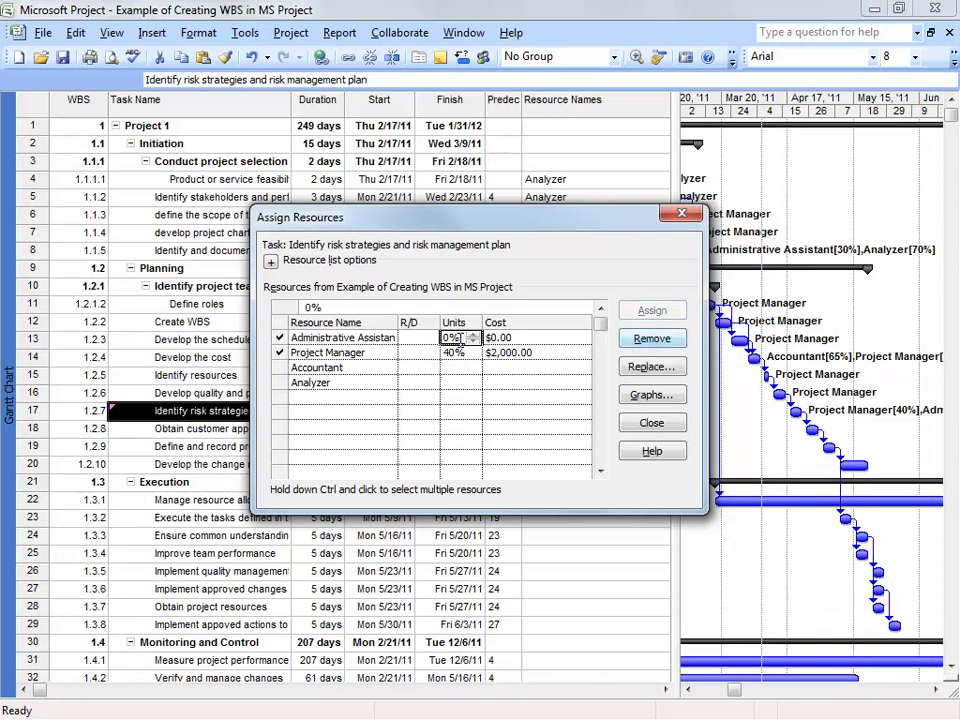
left_click(372, 338)
left_click(651, 338)
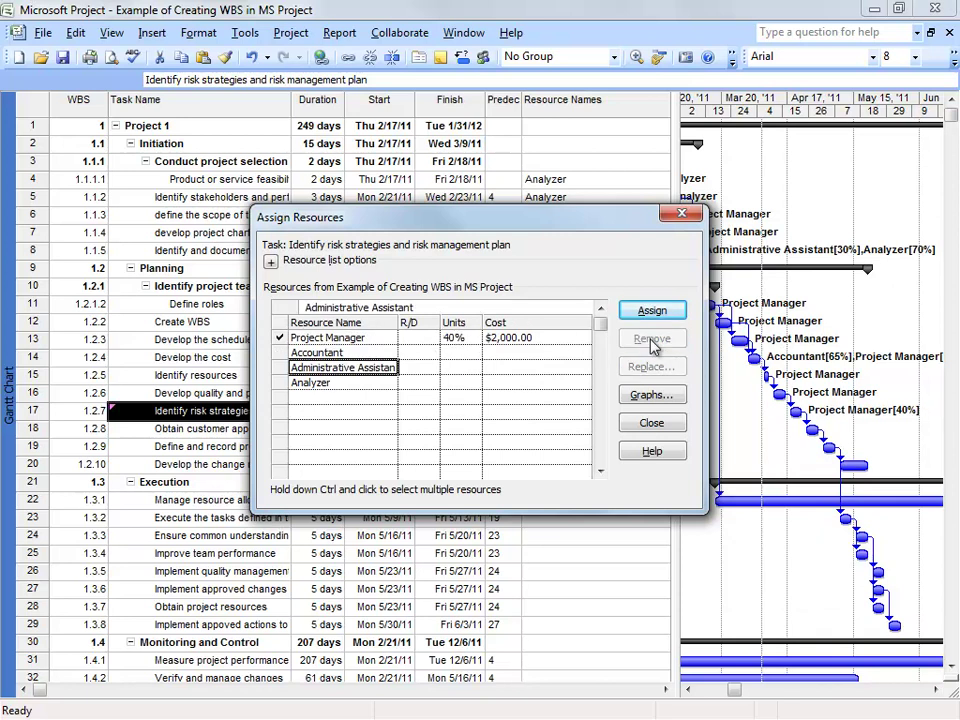
Assign the Analyzer at 60% units to the risk strategies task 1.2.7 and finish the resource assignment
left_click(459, 384)
type("6")
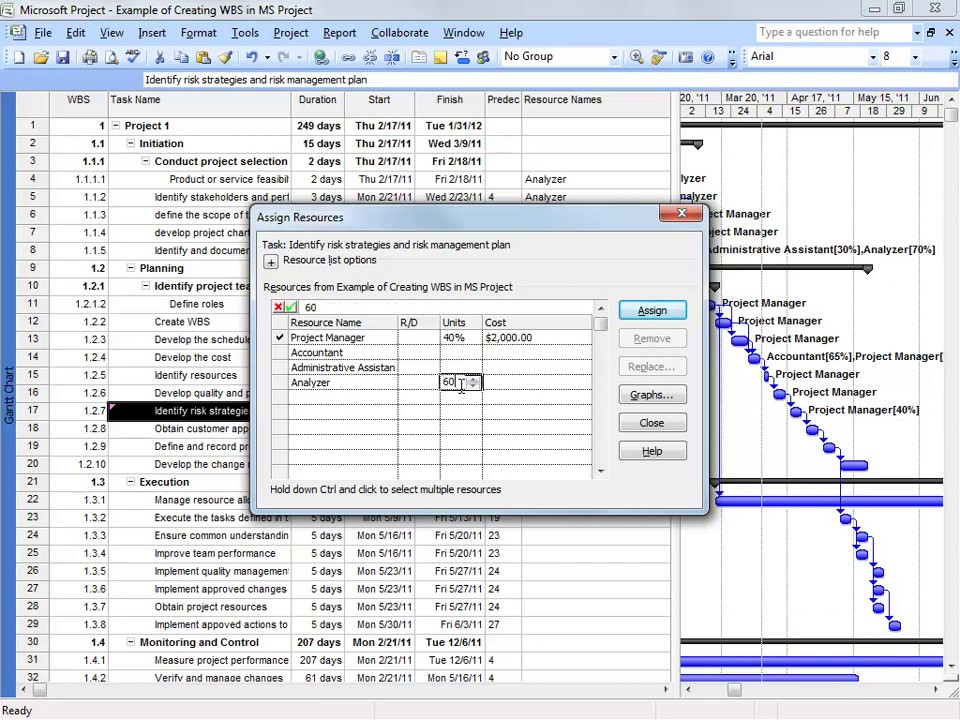
type("0")
key("Return")
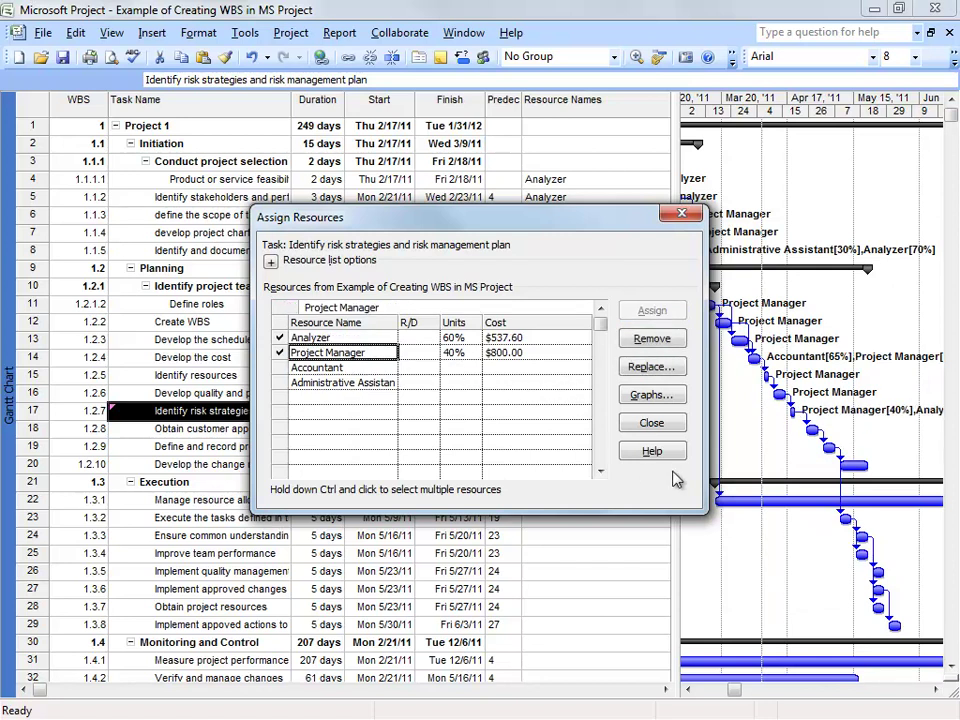
left_click(651, 423)
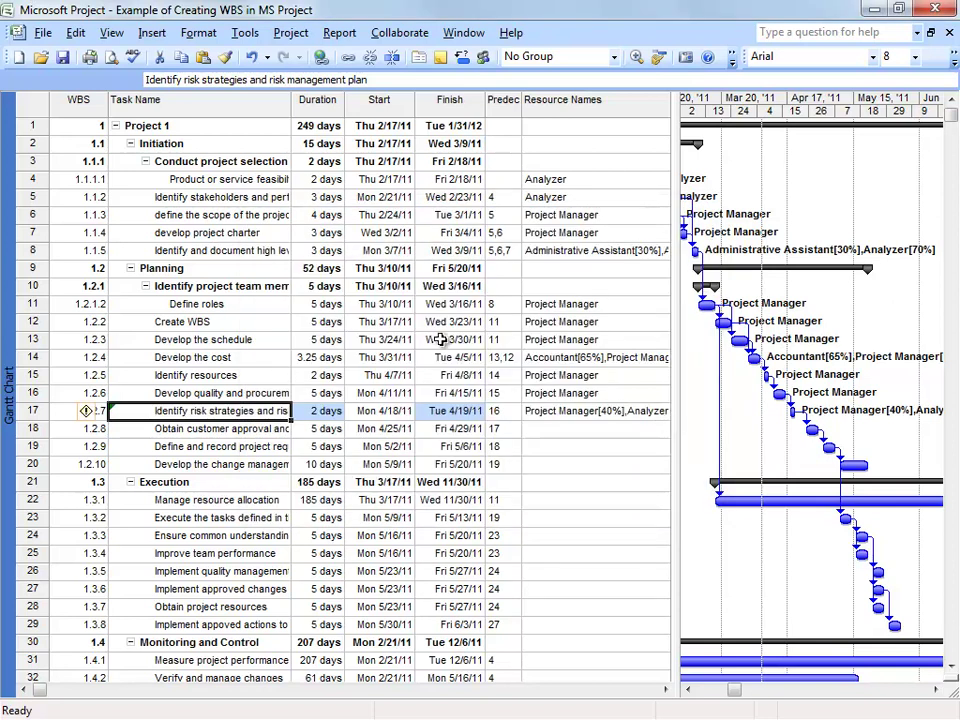
Assign the Project Manager to the customer approval task 1.2.8 and fill the assignment down to tasks 1.2.9 and 1.2.10
left_click(577, 430)
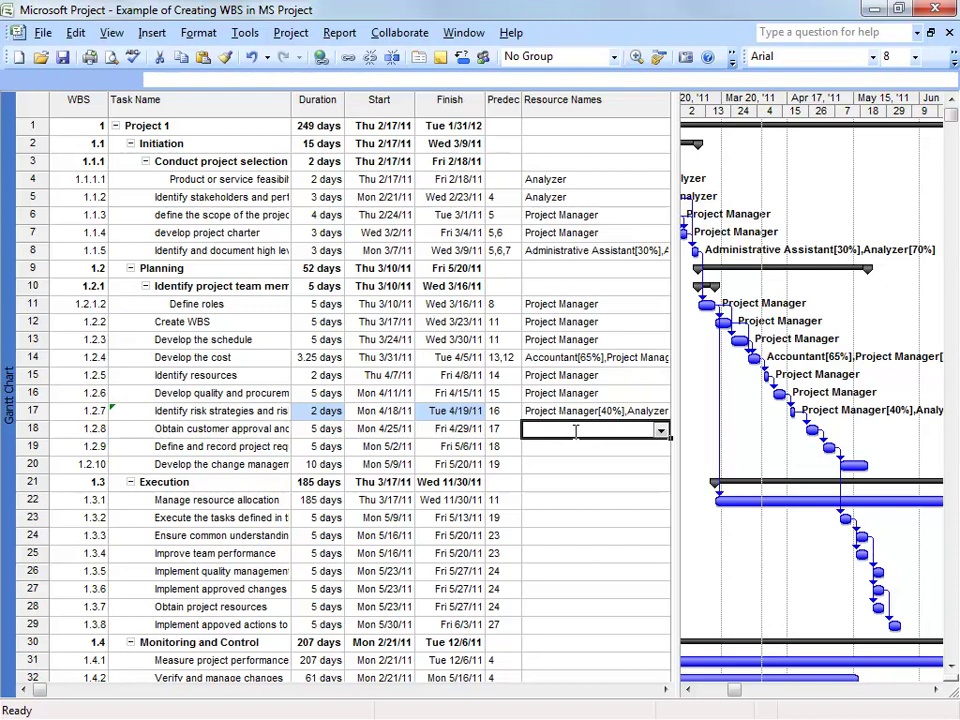
left_click(661, 430)
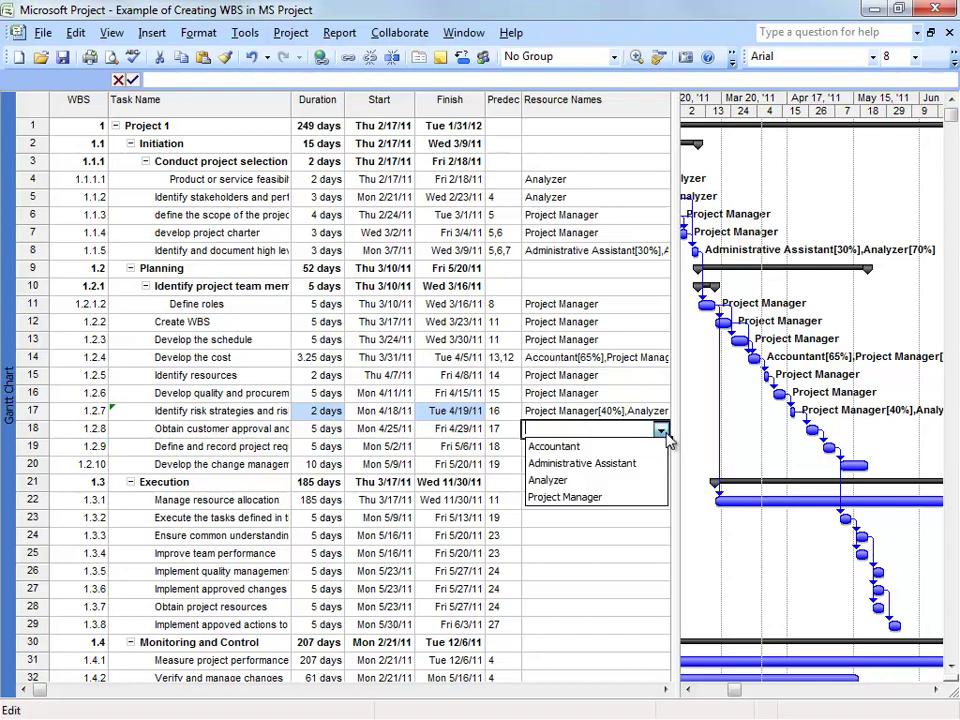
left_click(585, 494)
left_click(667, 434)
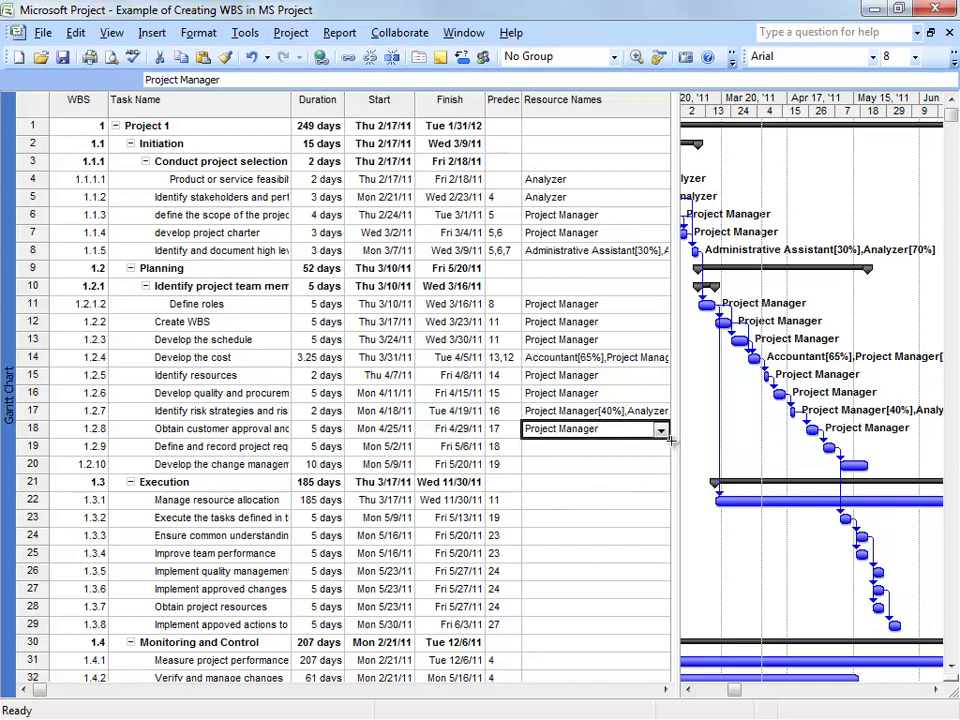
left_click_drag(672, 443, 671, 472)
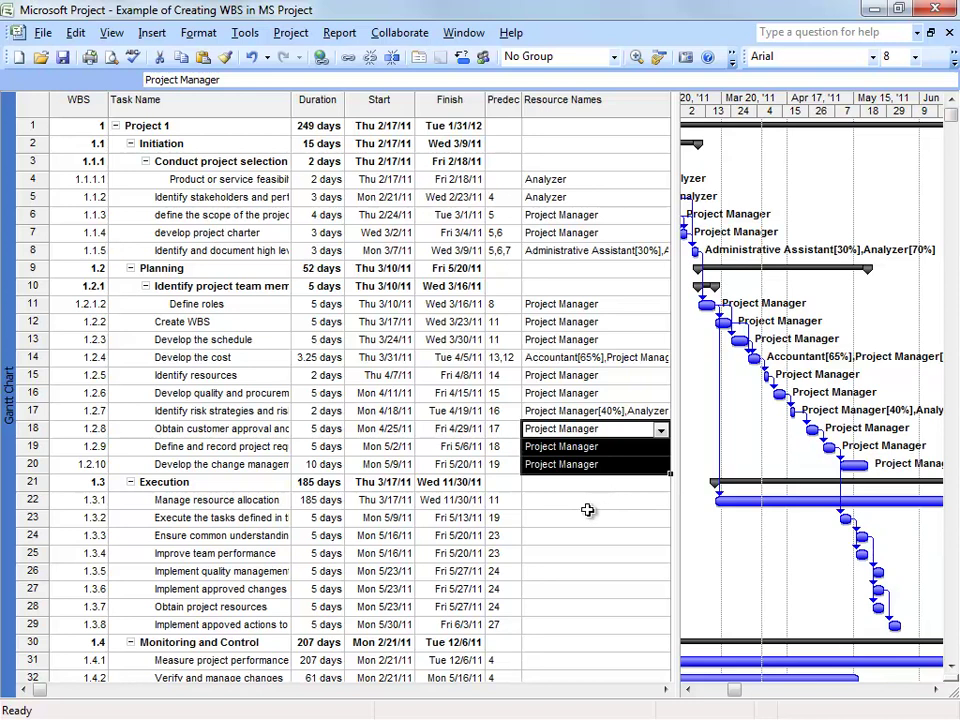
Assign the Project Manager to Manage resource allocation (1.3.1) and the Analyzer to task 1.3.2 under Execution
left_click(587, 505)
left_click(661, 500)
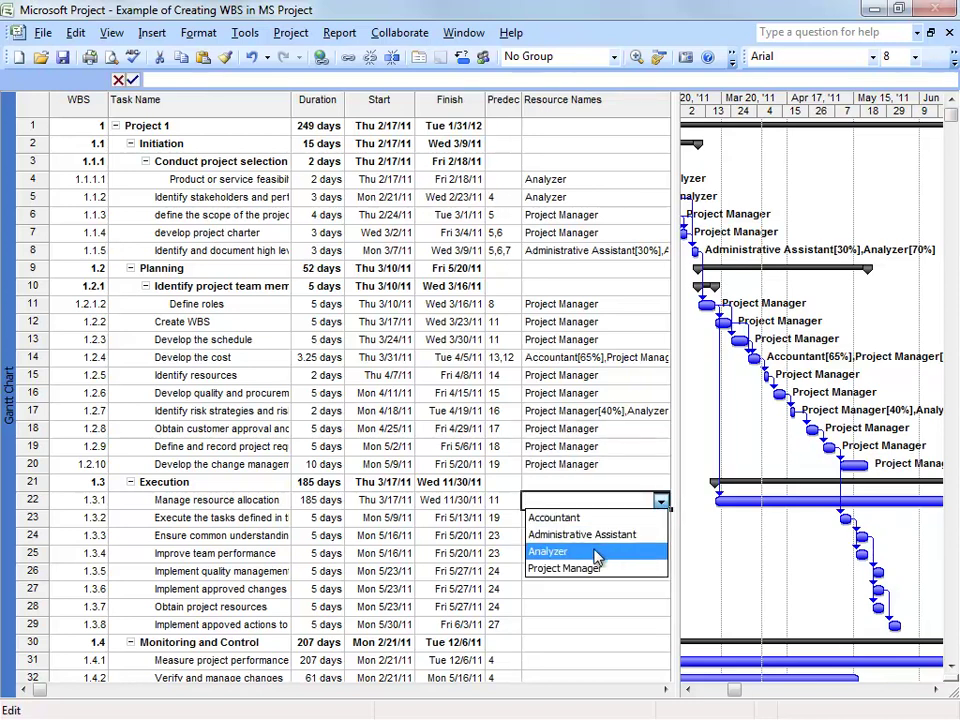
left_click(613, 569)
left_click(661, 518)
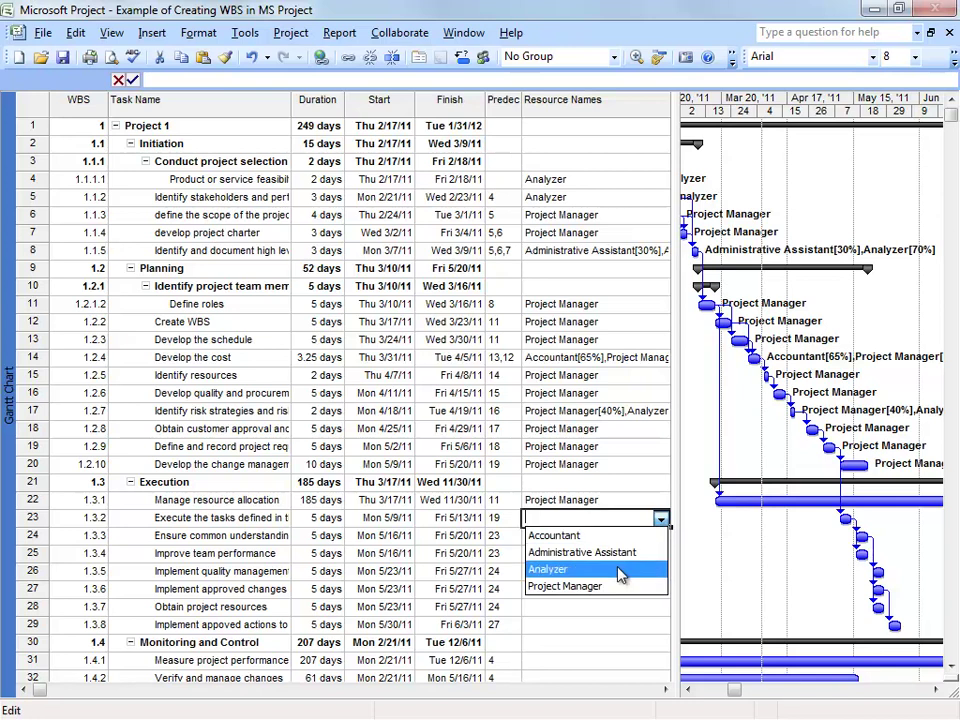
left_click(600, 569)
left_click(662, 536)
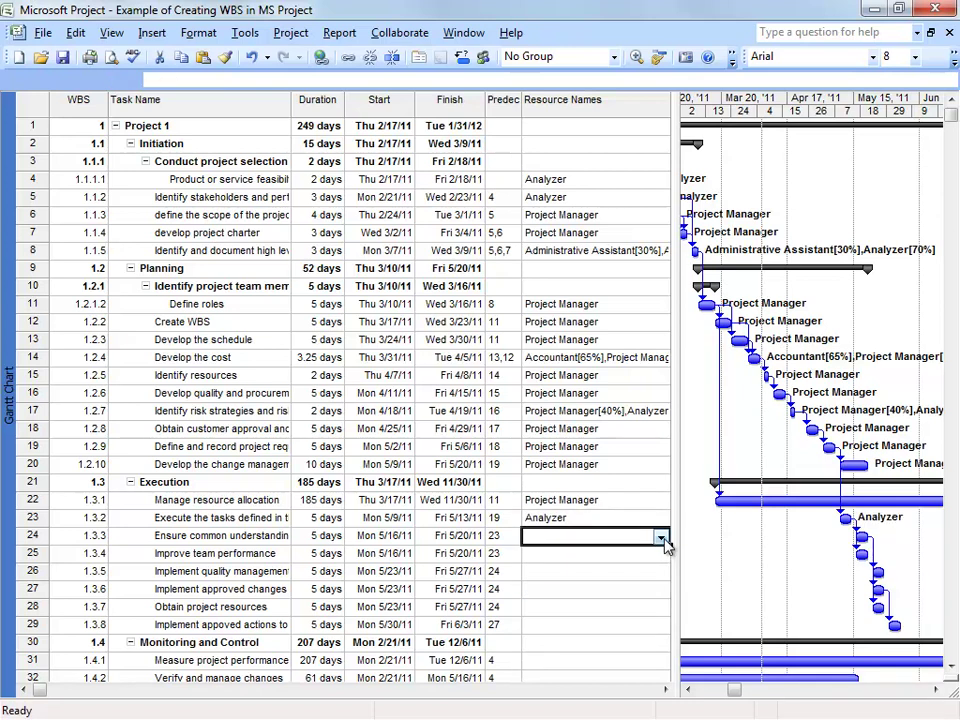
Assign the Analyzer to task 1.3.3 and the Administrative Assistant to task 1.3.4, Improve team performance
left_click(662, 539)
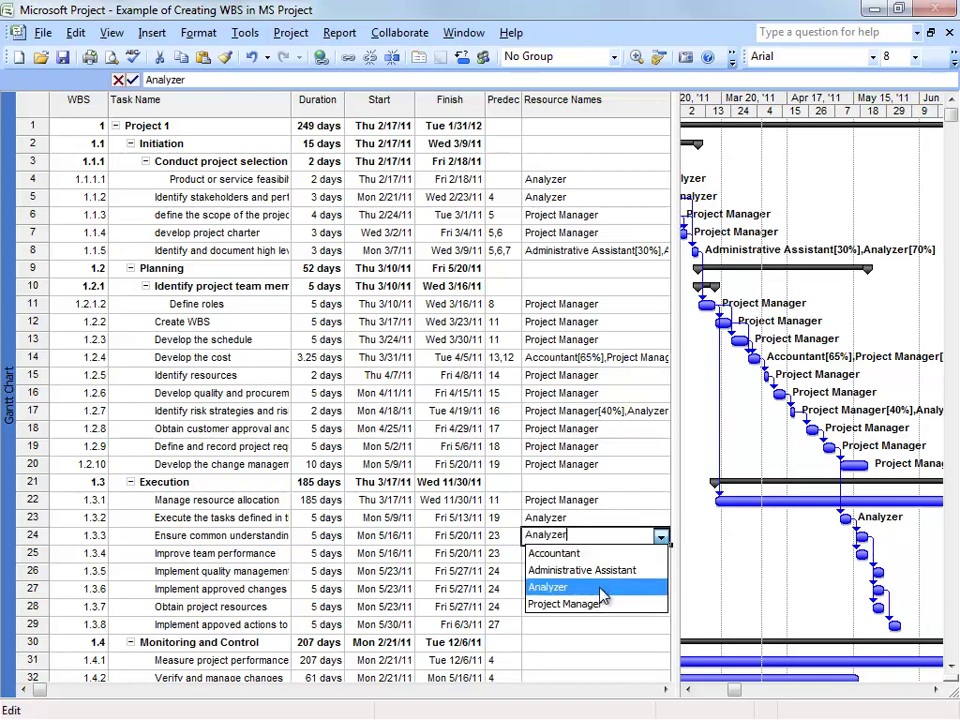
left_click(601, 589)
left_click(633, 556)
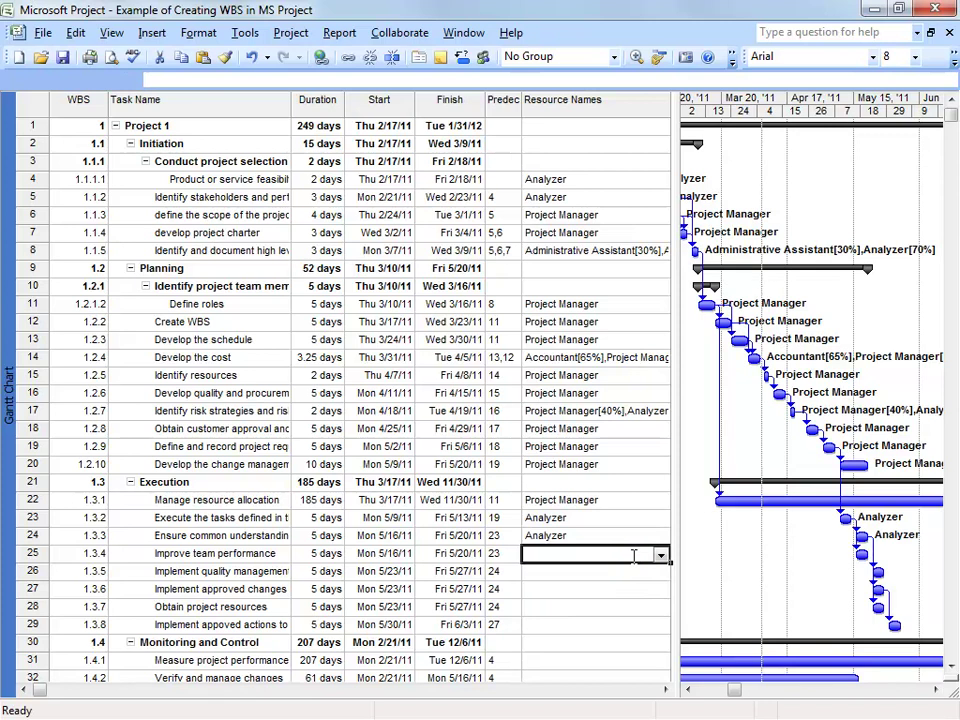
left_click(662, 555)
left_click(615, 588)
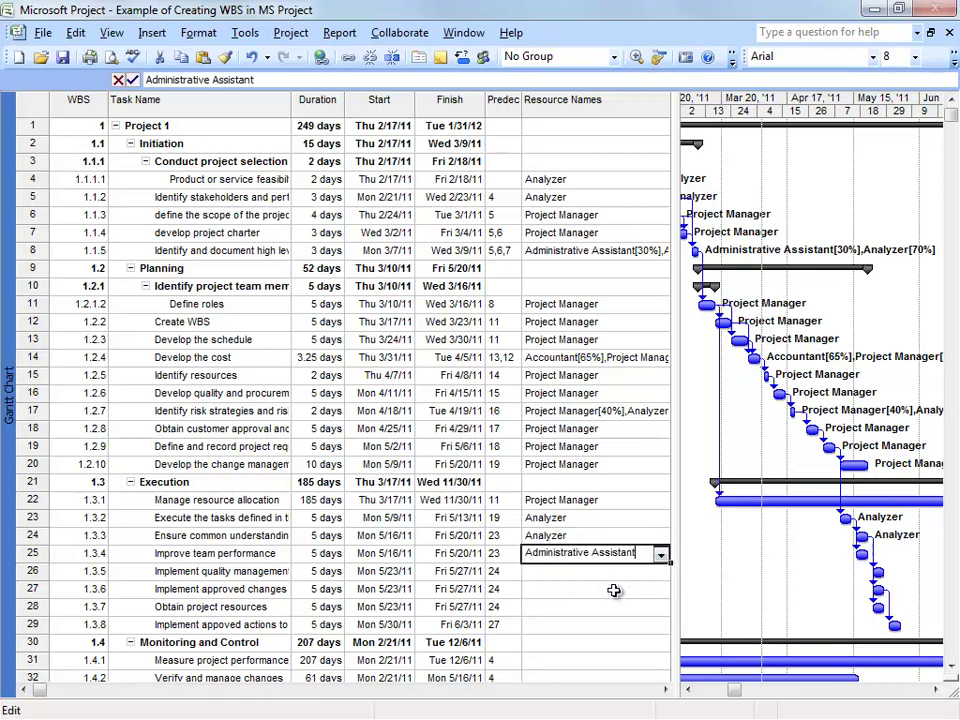
left_click(600, 571)
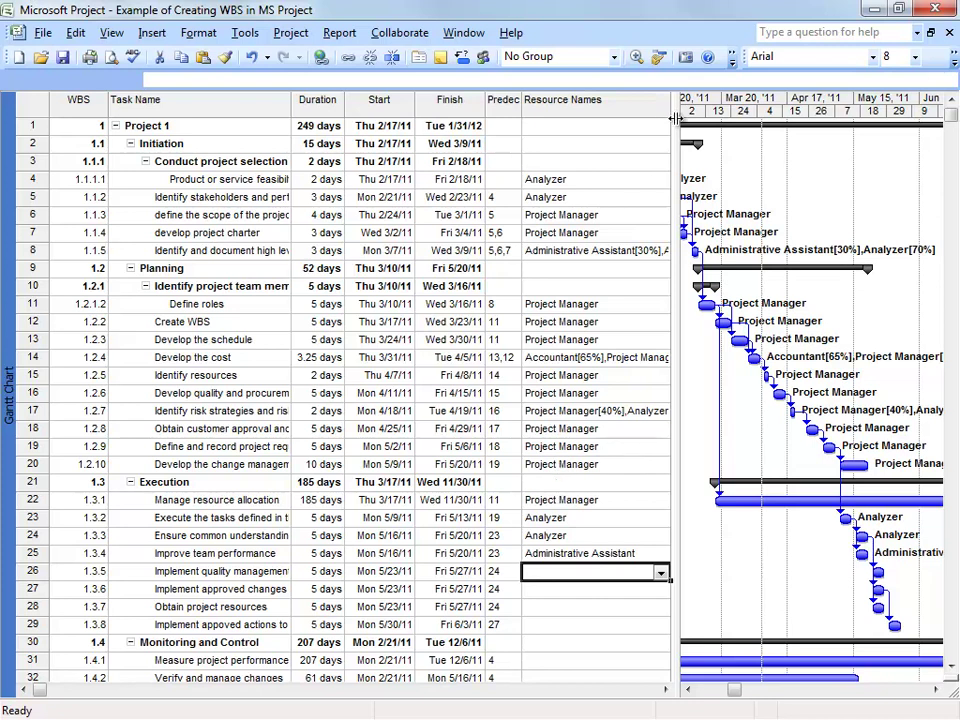
Enlarge the task table area and widen the Resource Names column to fill it
left_click_drag(675, 122, 697, 122)
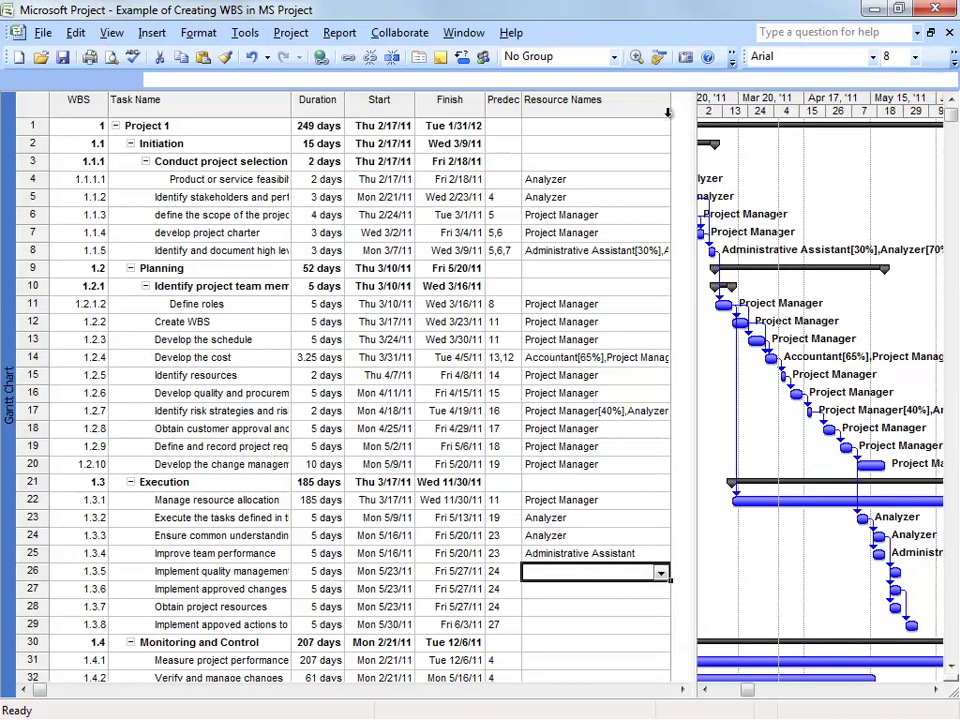
left_click_drag(672, 115, 688, 112)
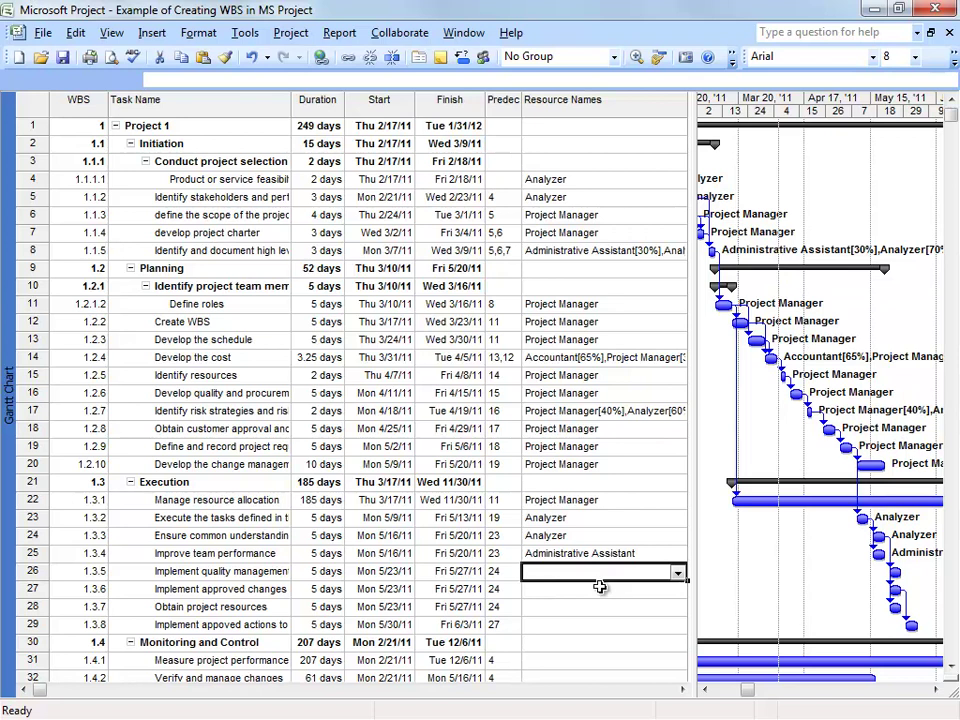
Assign the Project Manager to the quality management task 1.3.5 and the Analyzer to the approved changes task 1.3.6
left_click(678, 573)
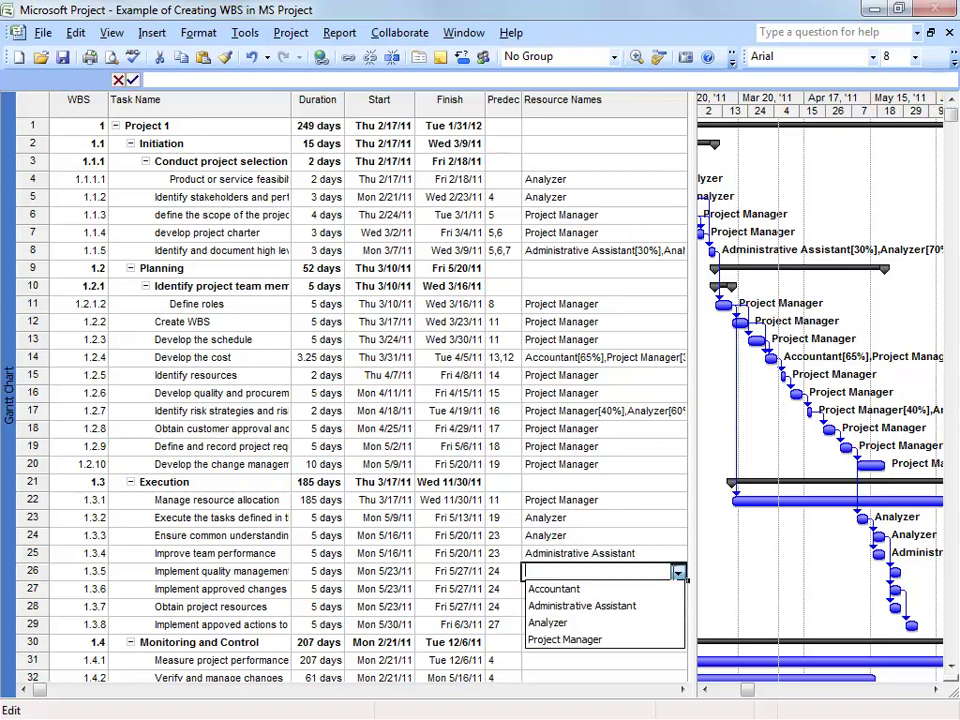
left_click(565, 639)
left_click(604, 590)
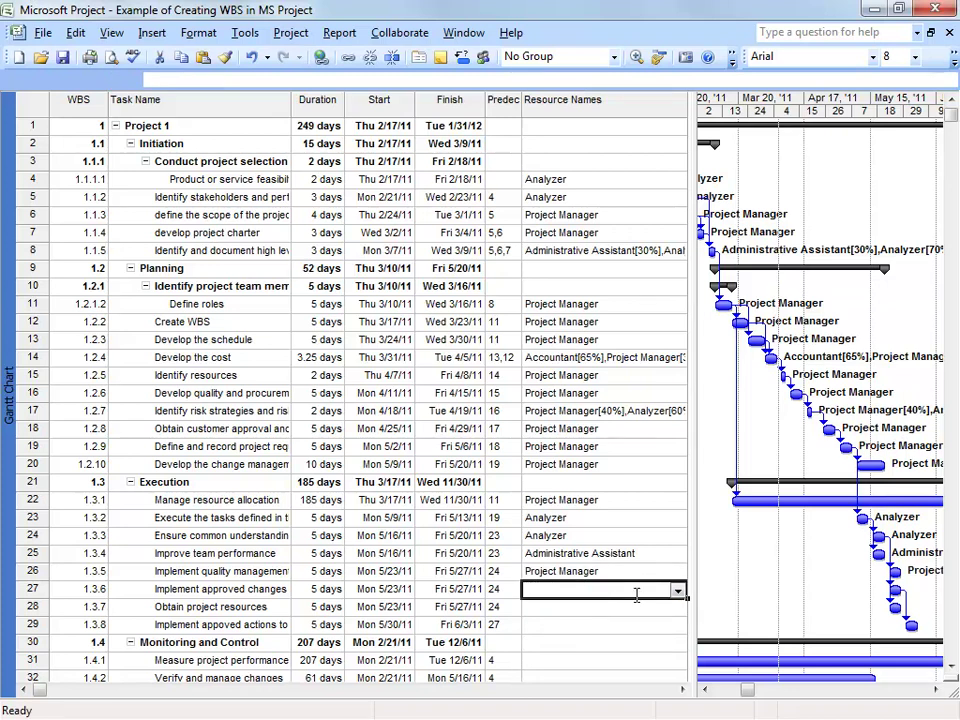
left_click(679, 595)
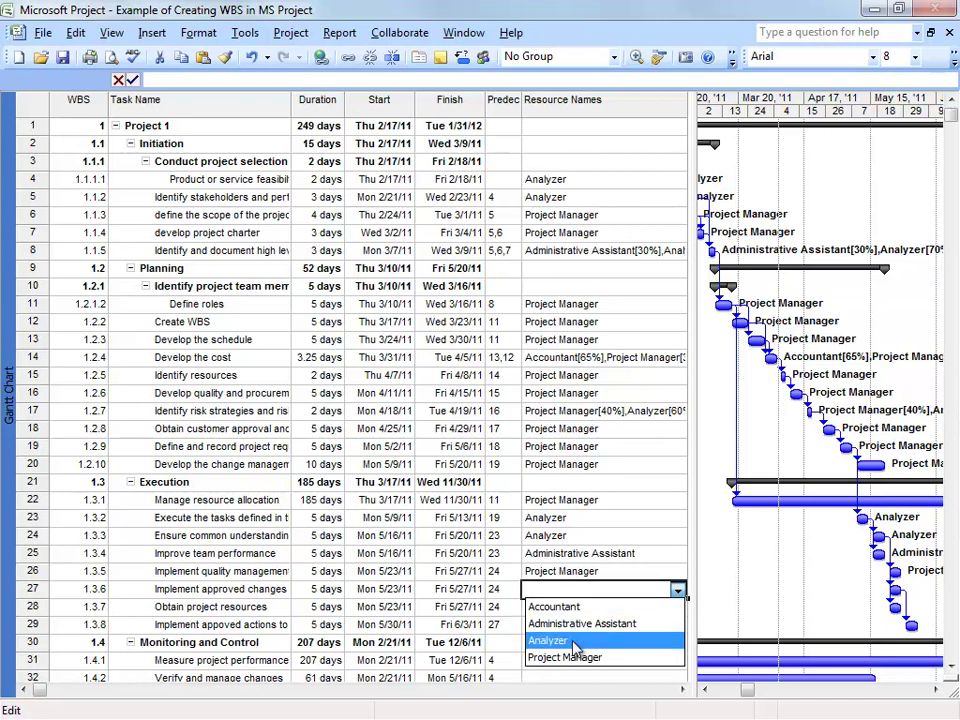
left_click(574, 700)
left_click(610, 607)
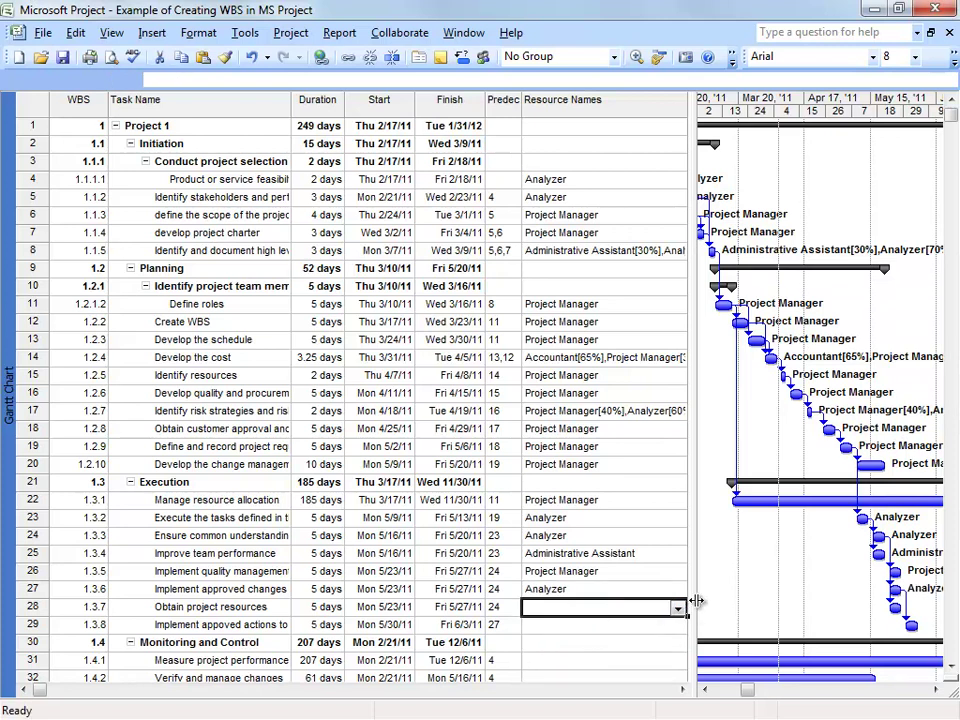
Assign the Administrative Assistant to task 1.3.7, Obtain project resources, and the Analyzer to task 1.3.8
left_click(677, 607)
left_click(612, 640)
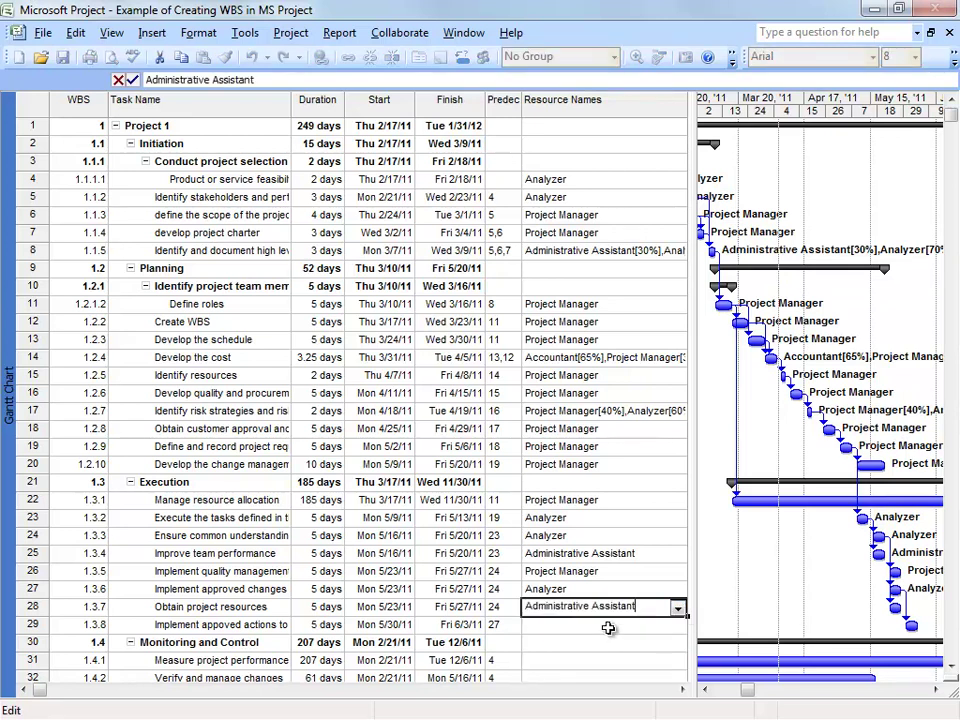
left_click(608, 628)
left_click(677, 625)
left_click(616, 673)
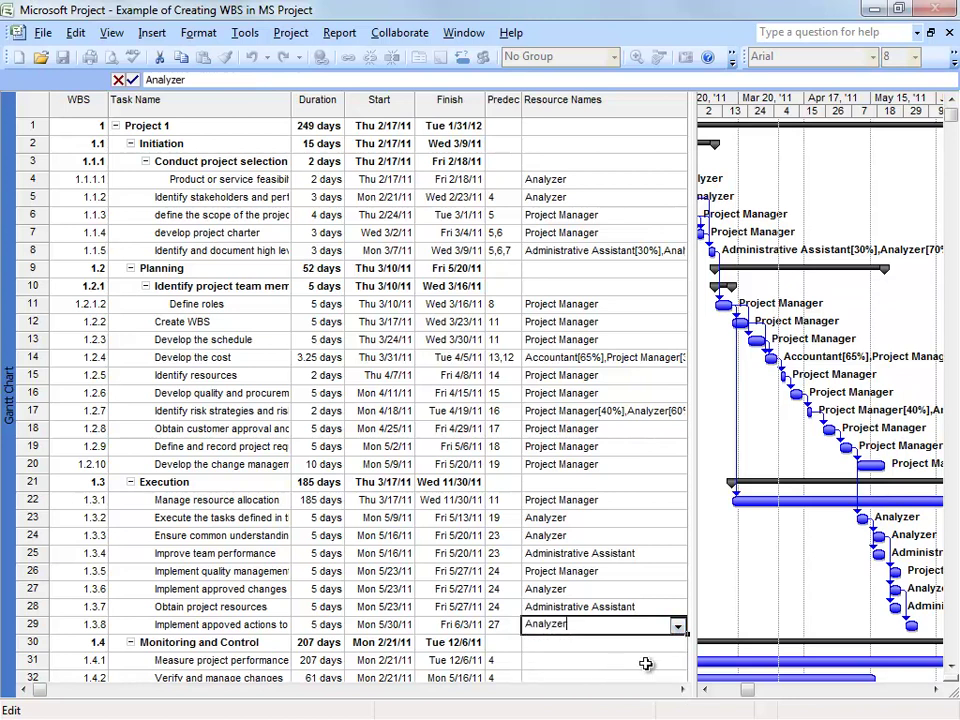
left_click(578, 658)
Assign the Project Manager to task 1.4.1 under Monitoring and Control and fill the assignment down through task 1.4.4
scroll(575, 656, "down", 2)
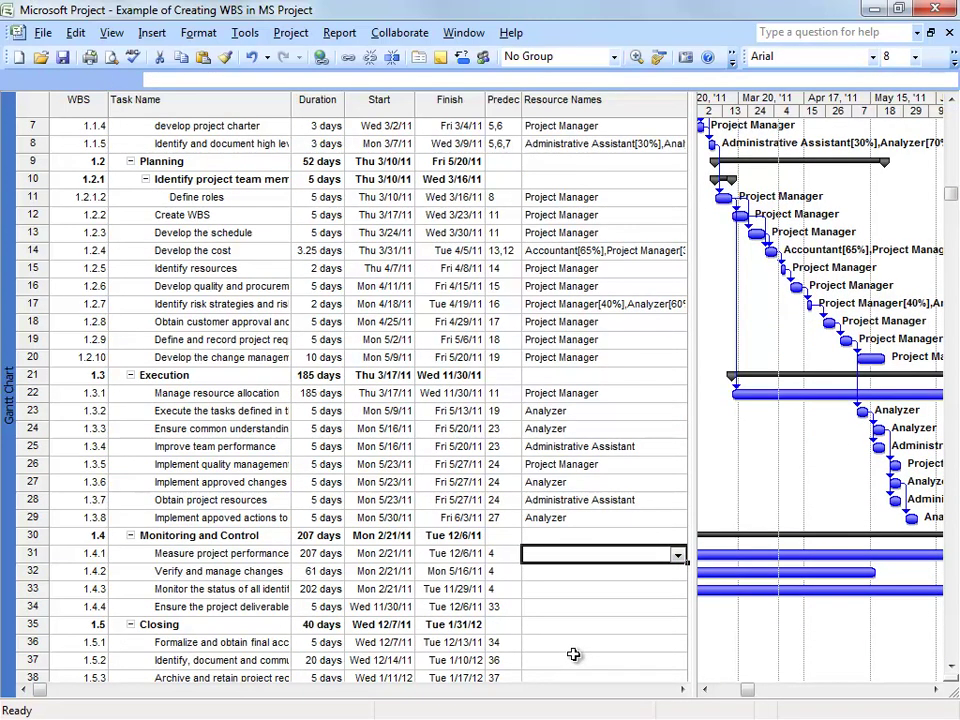
left_click(677, 555)
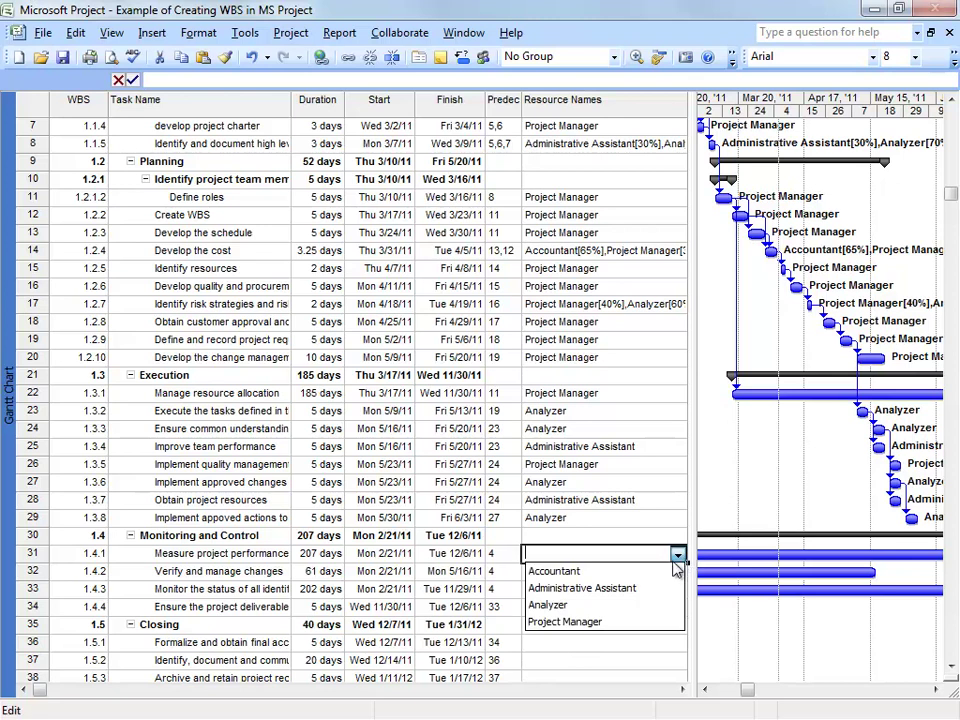
left_click(610, 622)
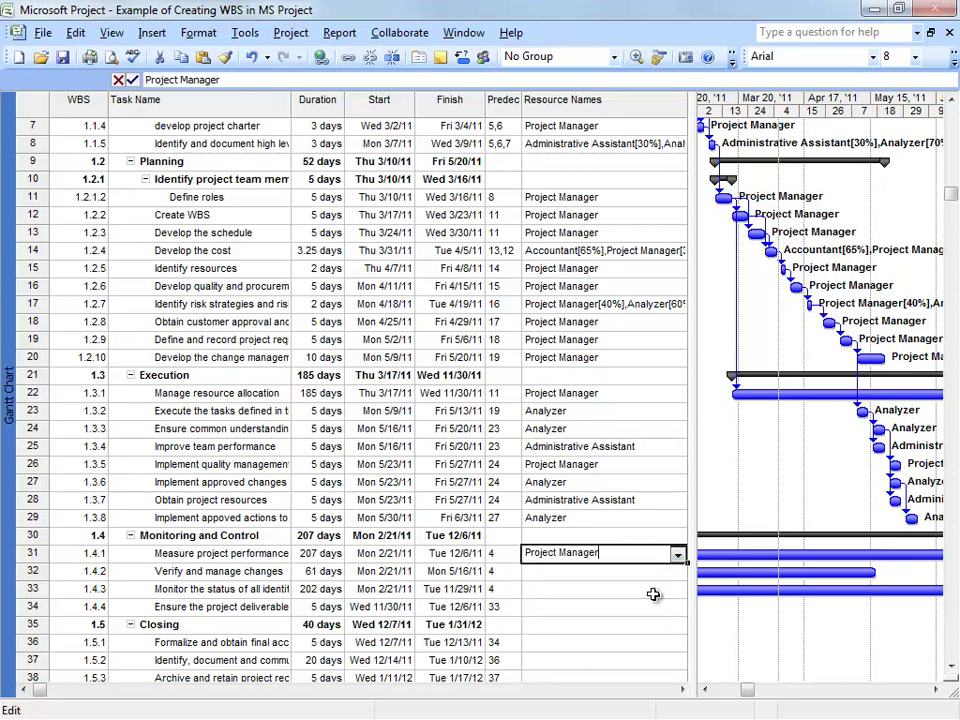
left_click(655, 572)
left_click(677, 555)
left_click_drag(688, 565, 686, 608)
Assign the Project Manager to task 1.5.1, the first task under Closing
left_click(604, 642)
scroll(604, 644, "down", 2)
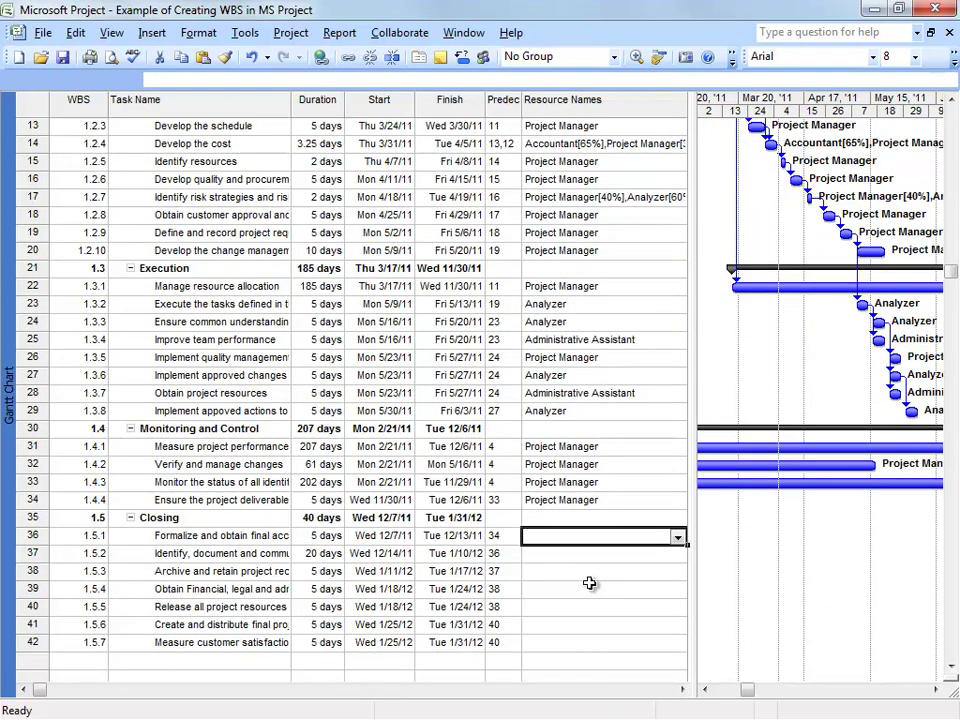
left_click(677, 537)
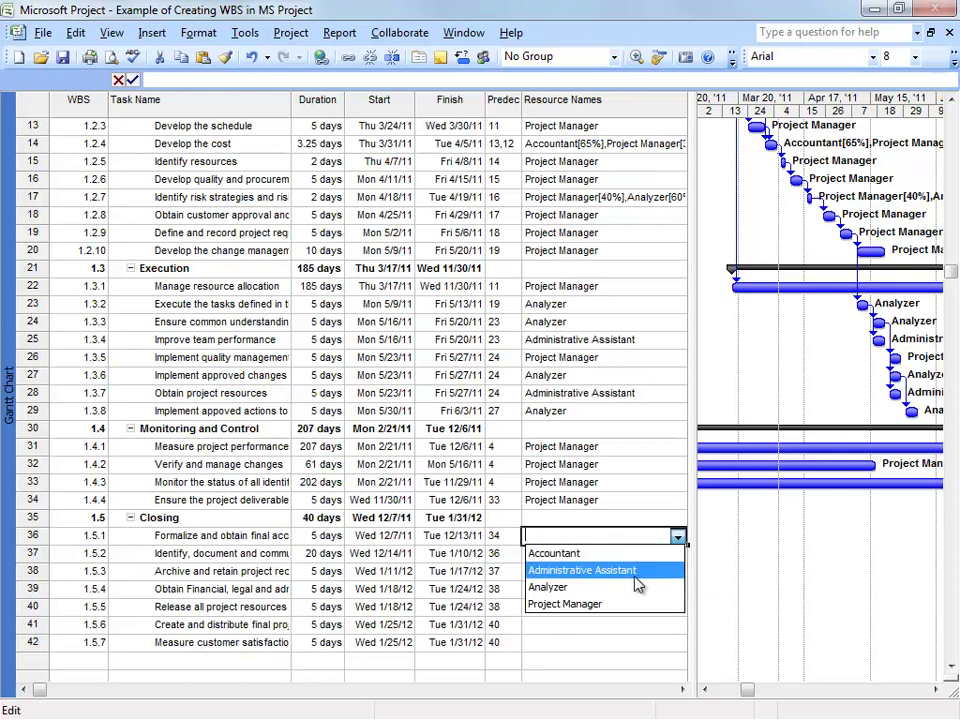
left_click(618, 606)
key("Return")
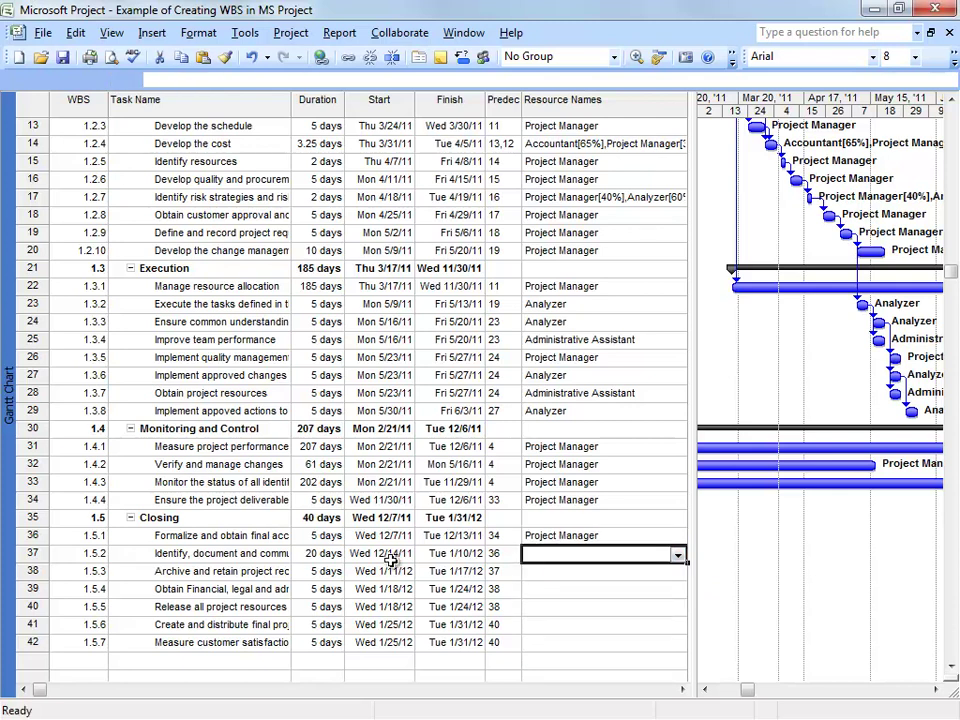
Assign the Project Manager at 20% units to task 1.5.2, Identify, document and communicate lessons learned, using Assign Resources
left_click(250, 560)
left_click(464, 56)
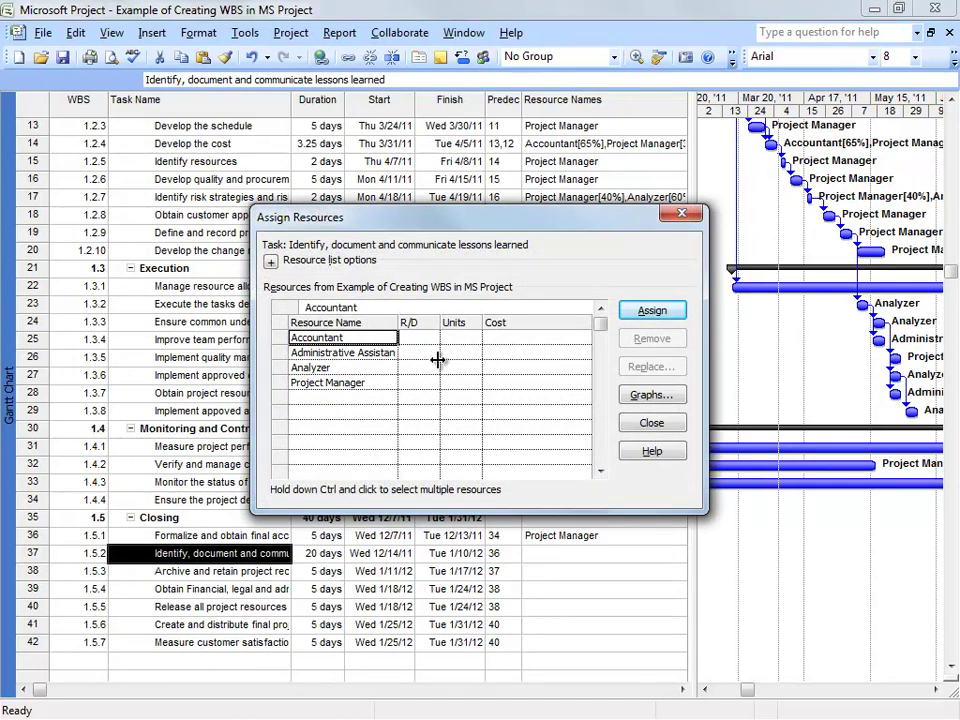
left_click(459, 383)
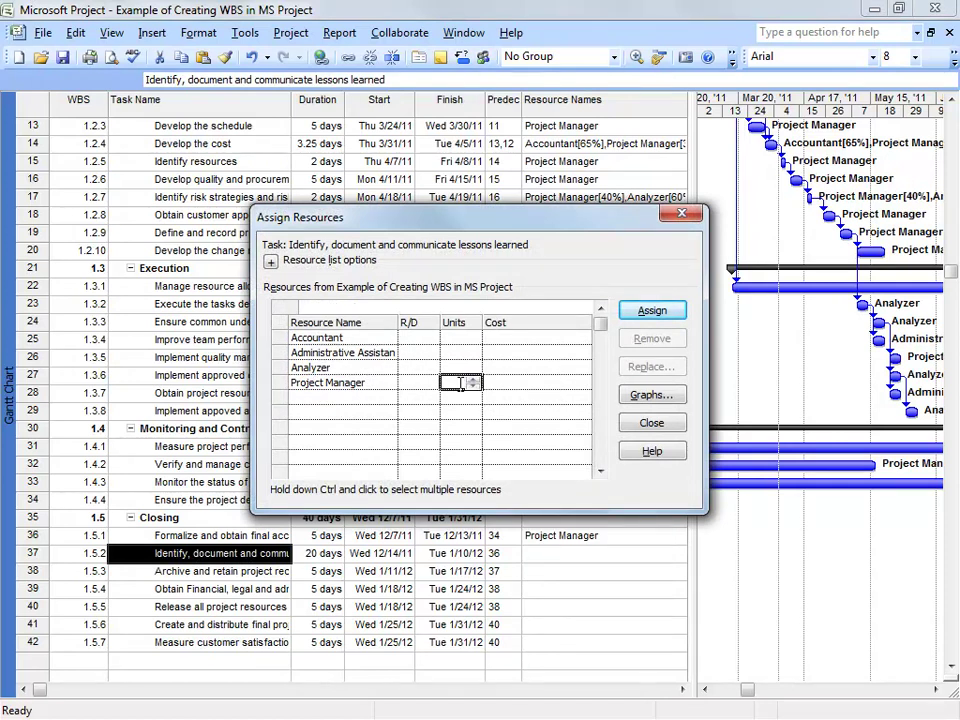
type("20")
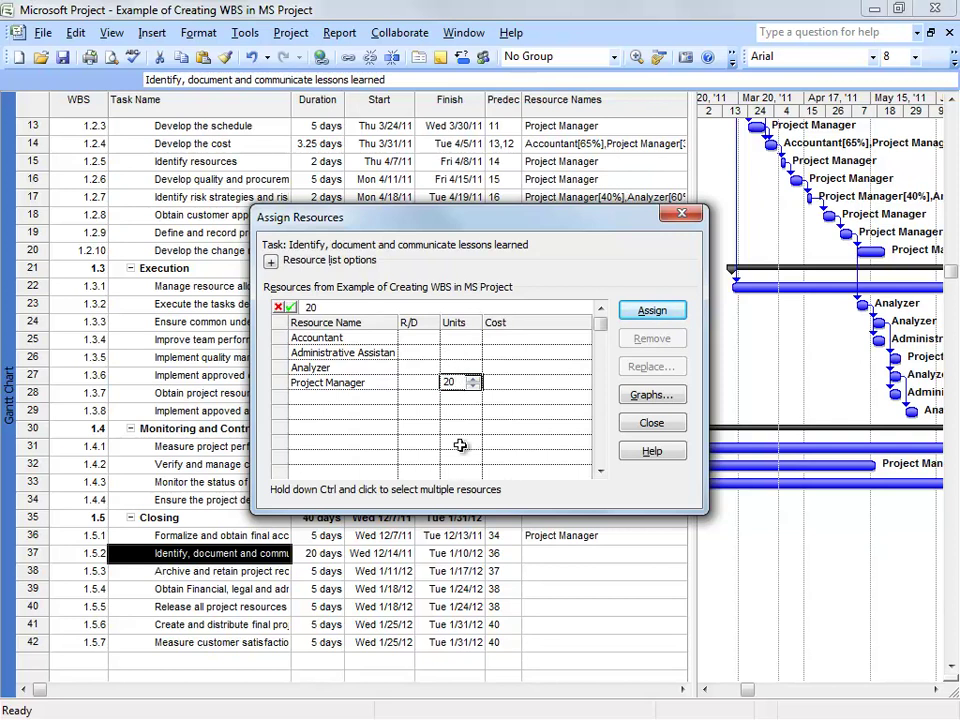
key("Return")
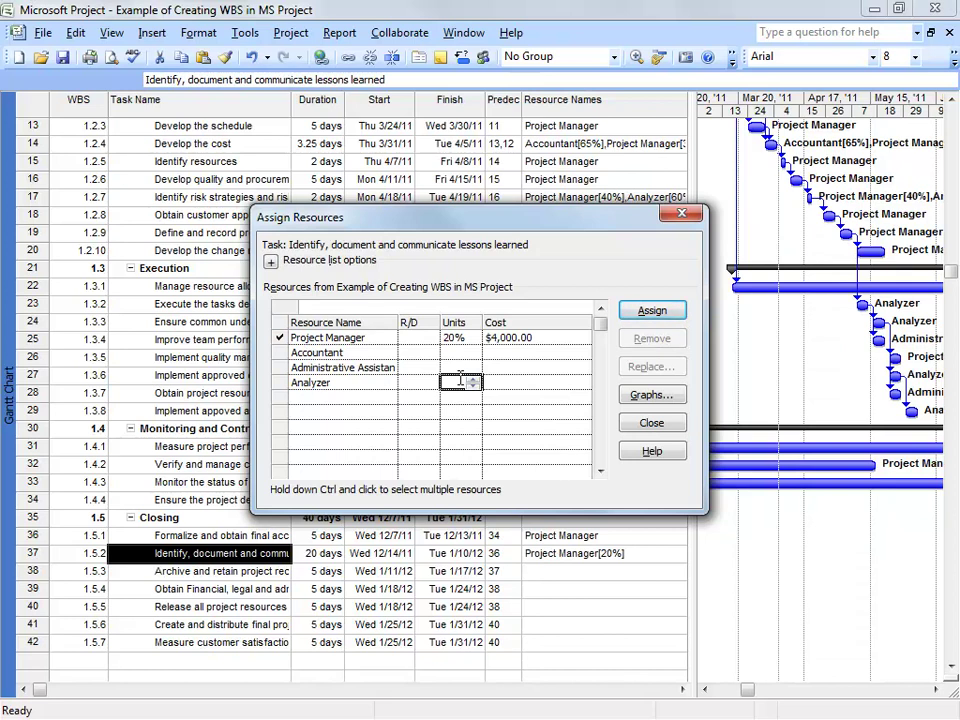
Assign the Accountant at 80% units to the lessons learned task 1.5.2 and finish the resource assignment
left_click(457, 353)
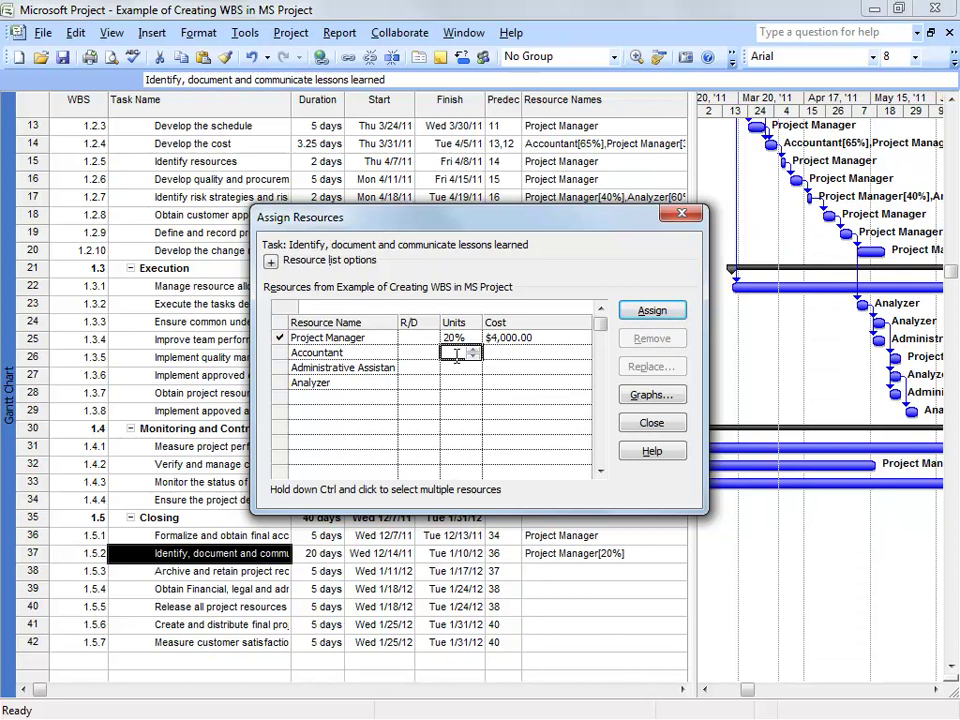
type("80")
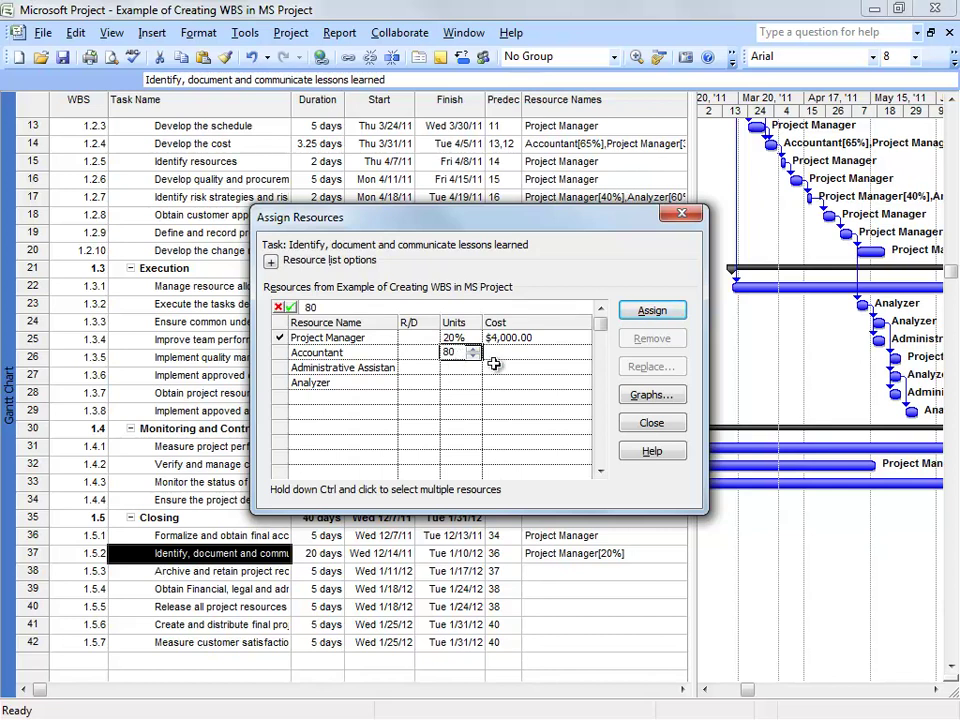
key("Return")
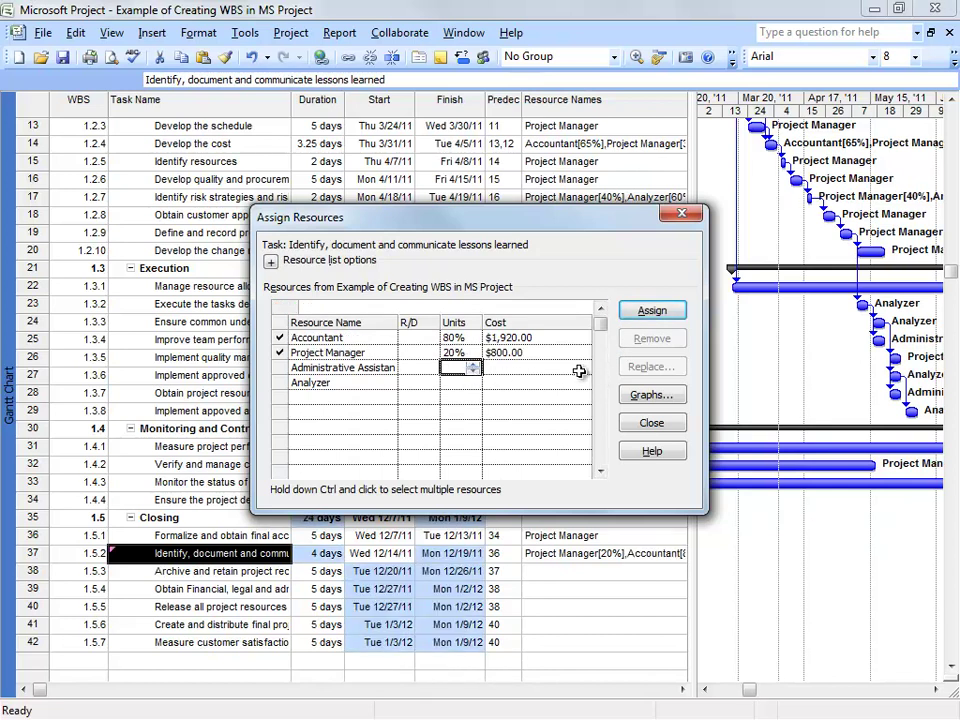
left_click(651, 423)
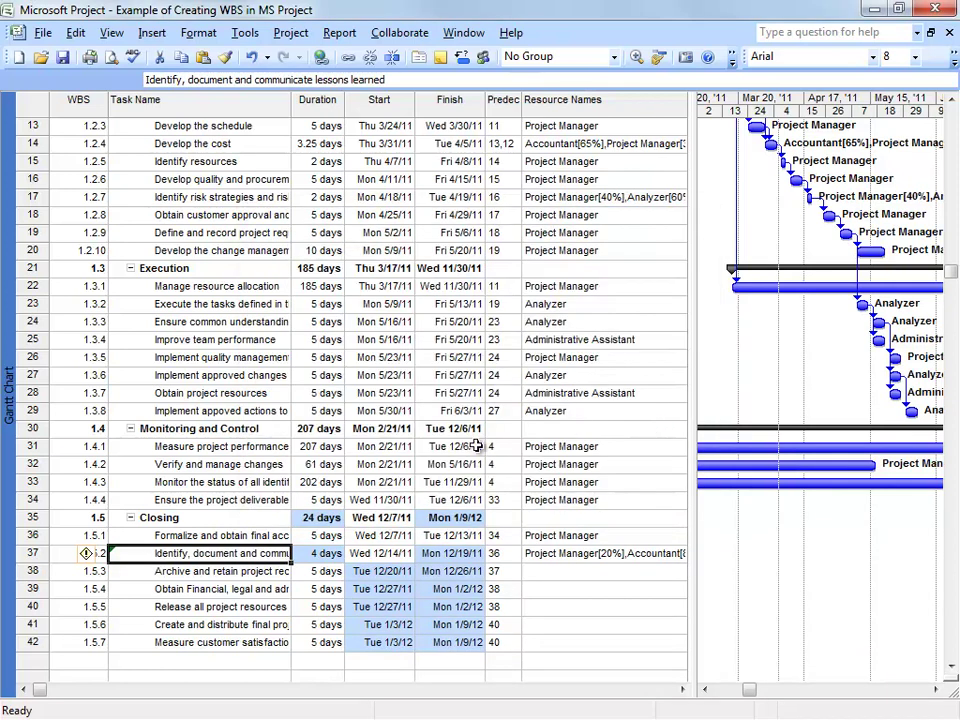
Assign the Administrative Assistant to the project records task 1.5.3 and the Accountant to task 1.5.4 under Closing
left_click(570, 571)
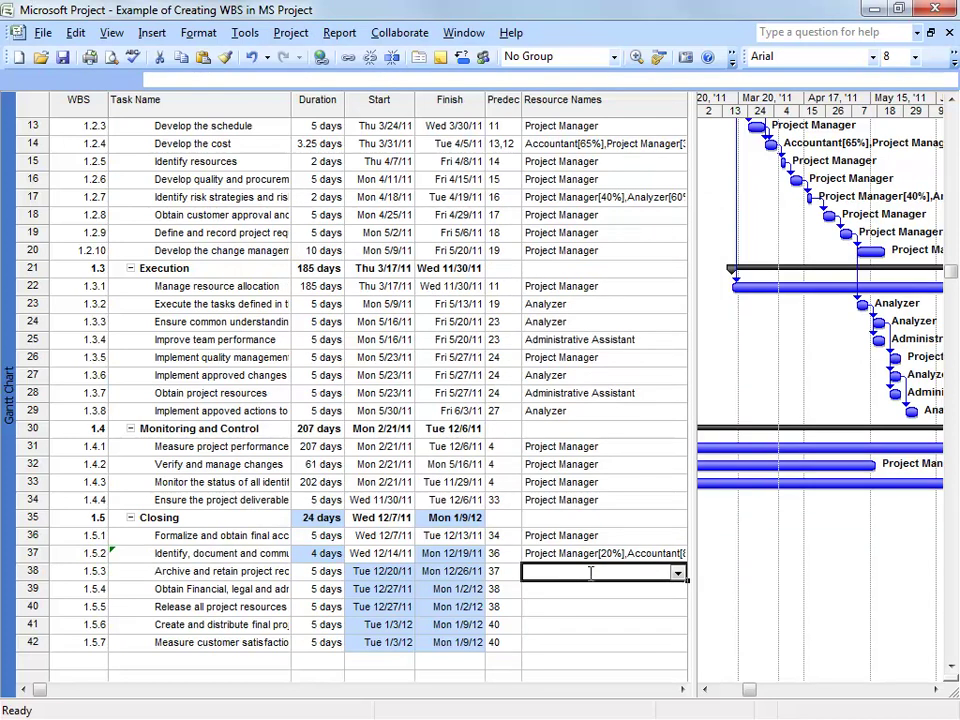
left_click(677, 573)
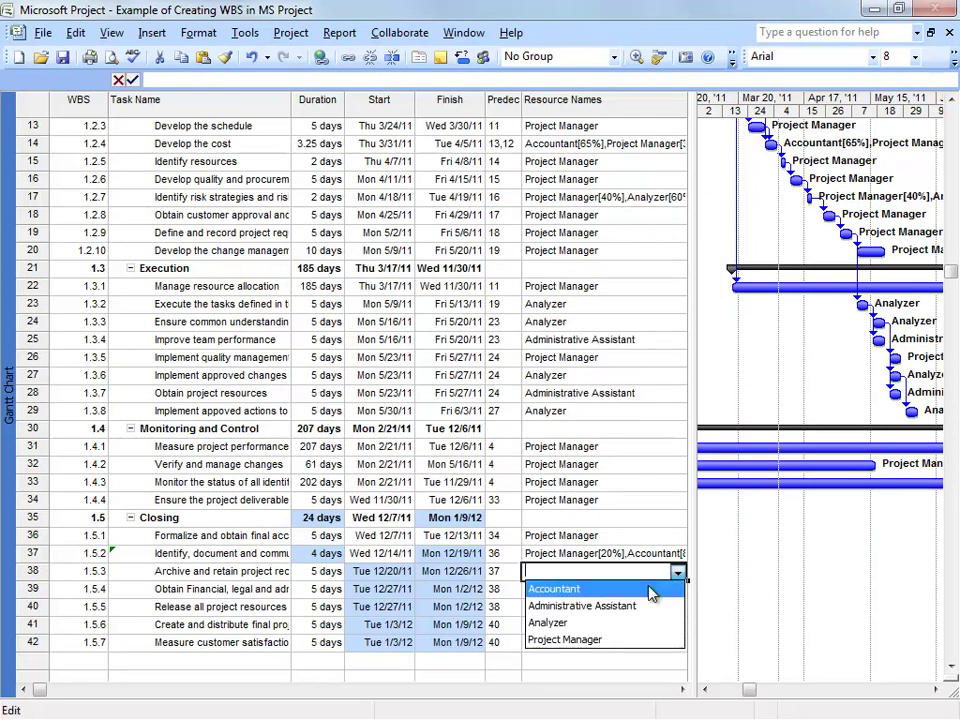
left_click(585, 606)
left_click(591, 593)
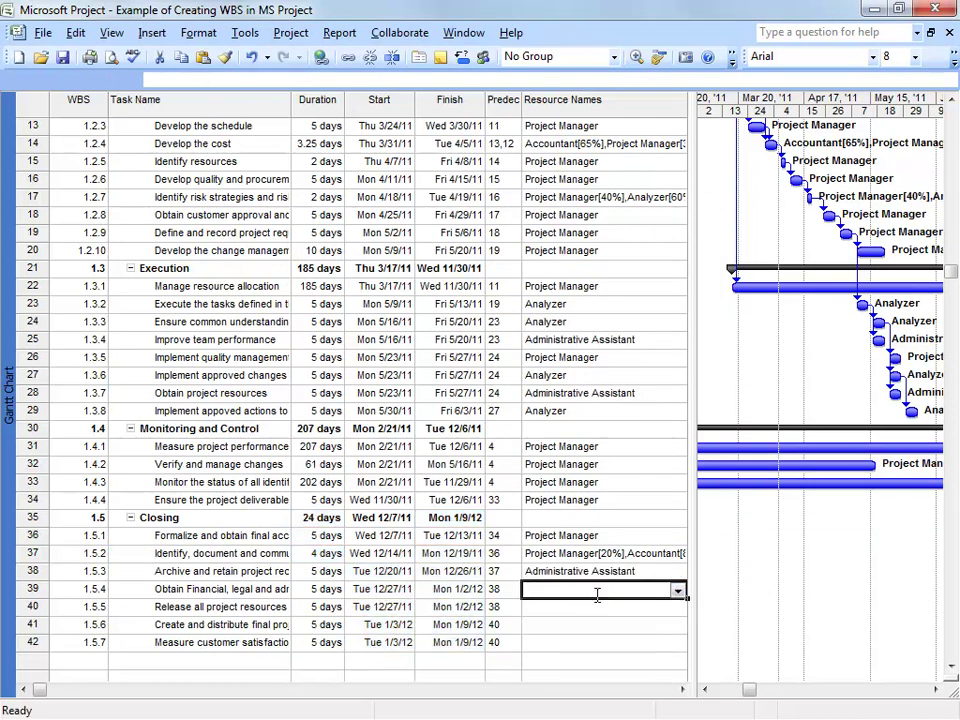
left_click(678, 594)
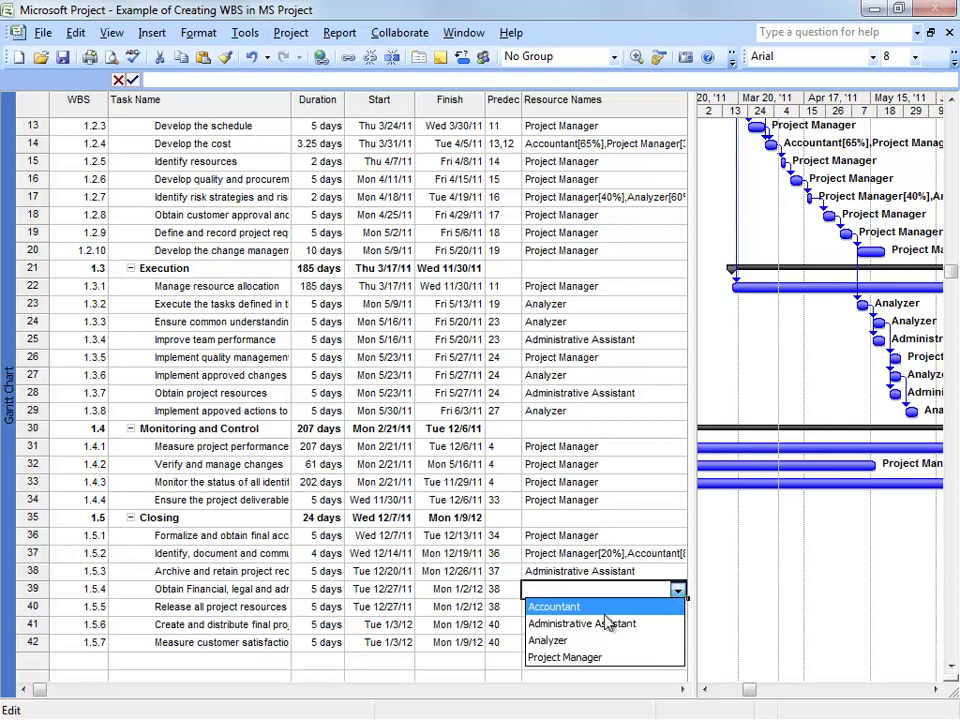
left_click(605, 606)
left_click(633, 607)
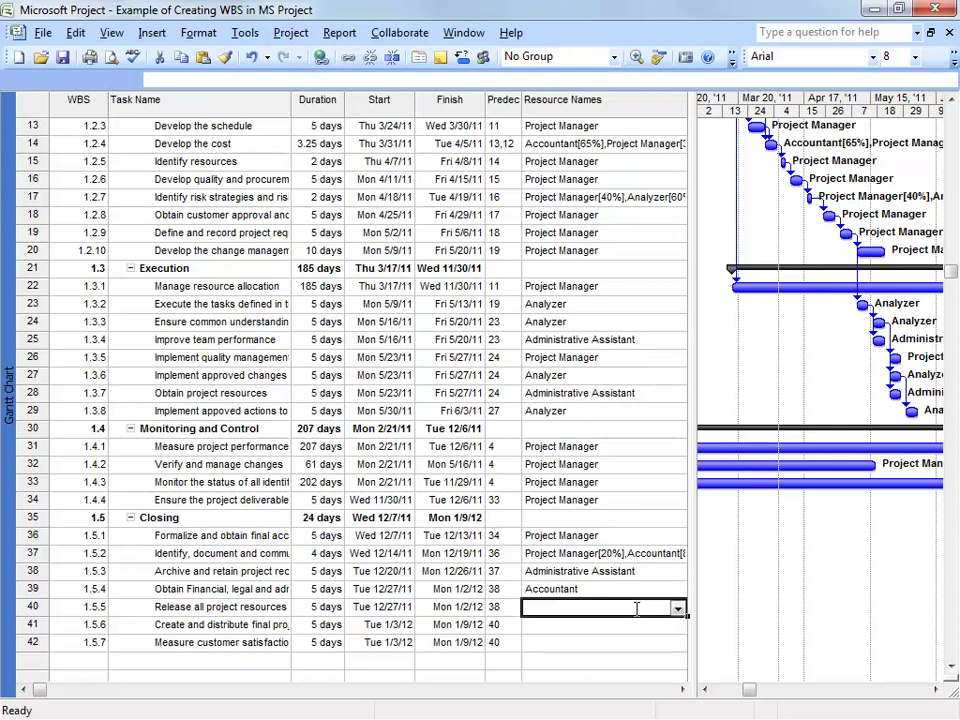
Assign the Project Manager to task 1.5.5, Release all project resources, and to task 1.5.6
left_click(678, 608)
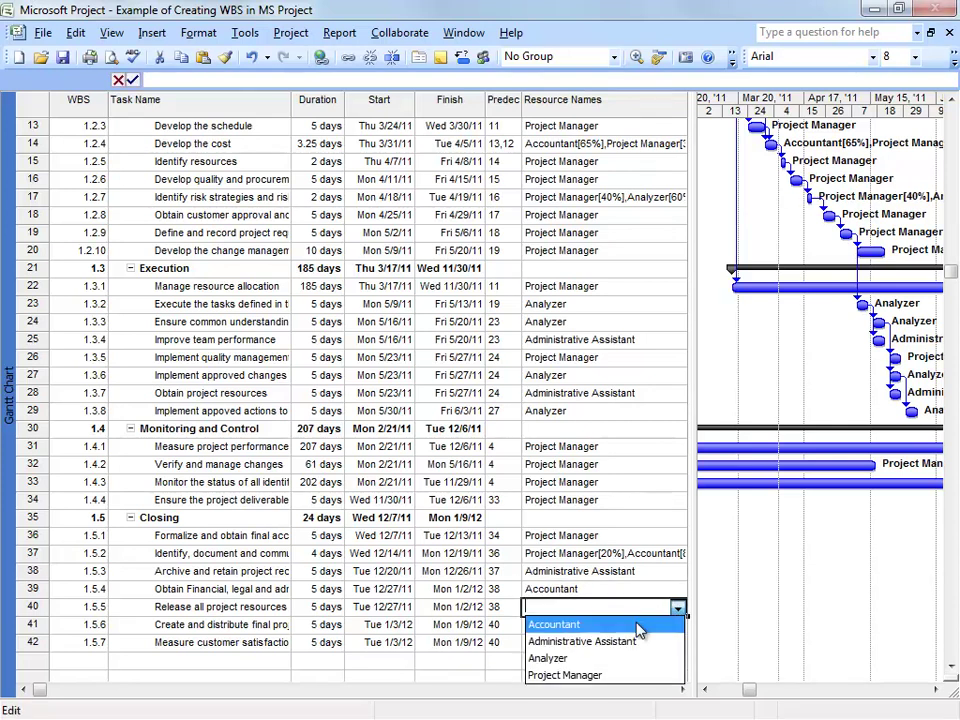
left_click(620, 675)
left_click(645, 624)
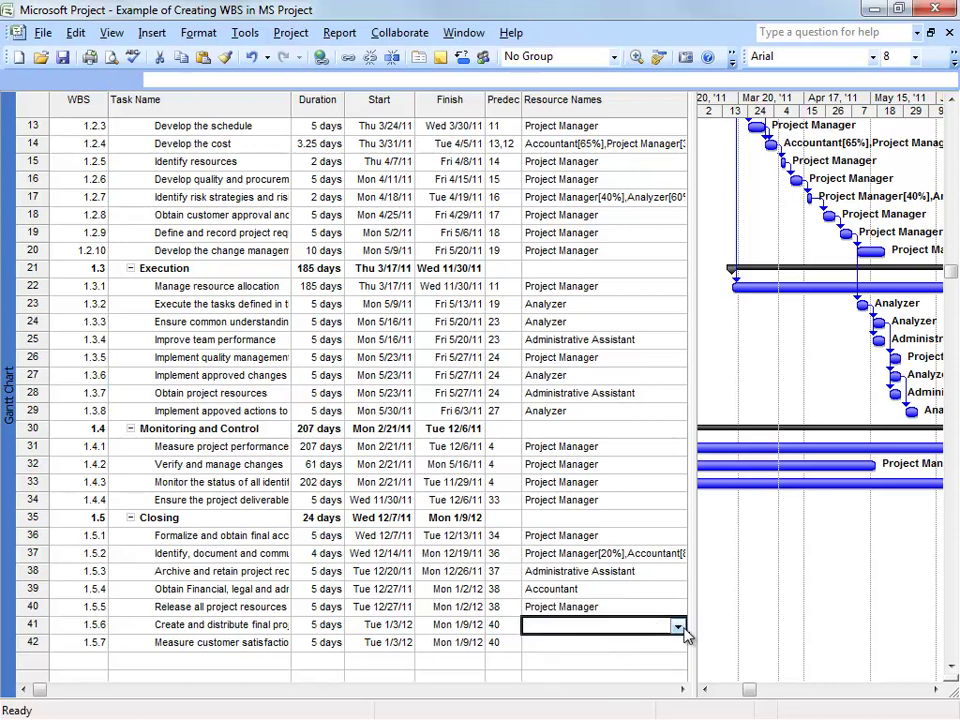
left_click(678, 624)
left_click(613, 693)
Assign the Analyzer to the customer satisfaction task 1.5.7
left_click(636, 642)
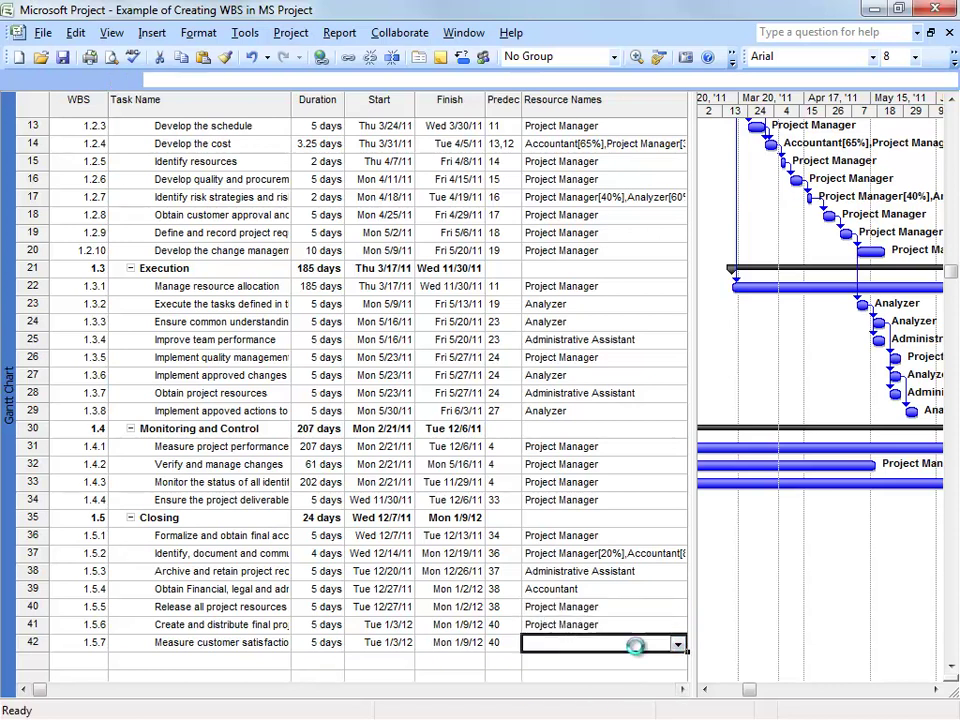
left_click(678, 642)
left_click(560, 609)
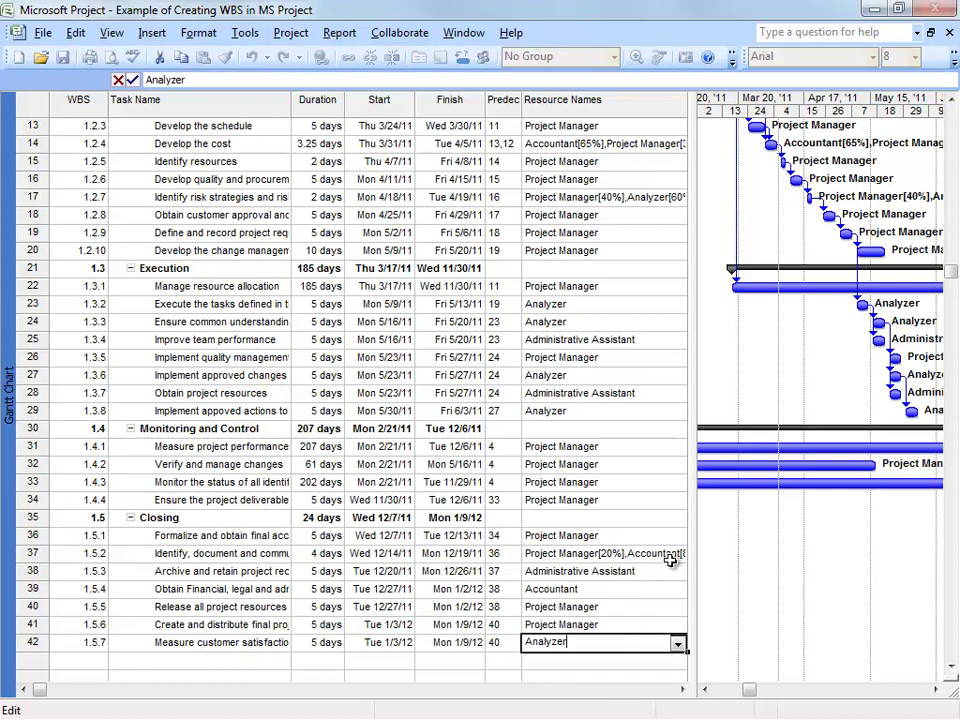
Widen the Gantt chart's timeline pane and finish the resource entry of the customer satisfaction task 1.5.7
left_click_drag(689, 420, 635, 419)
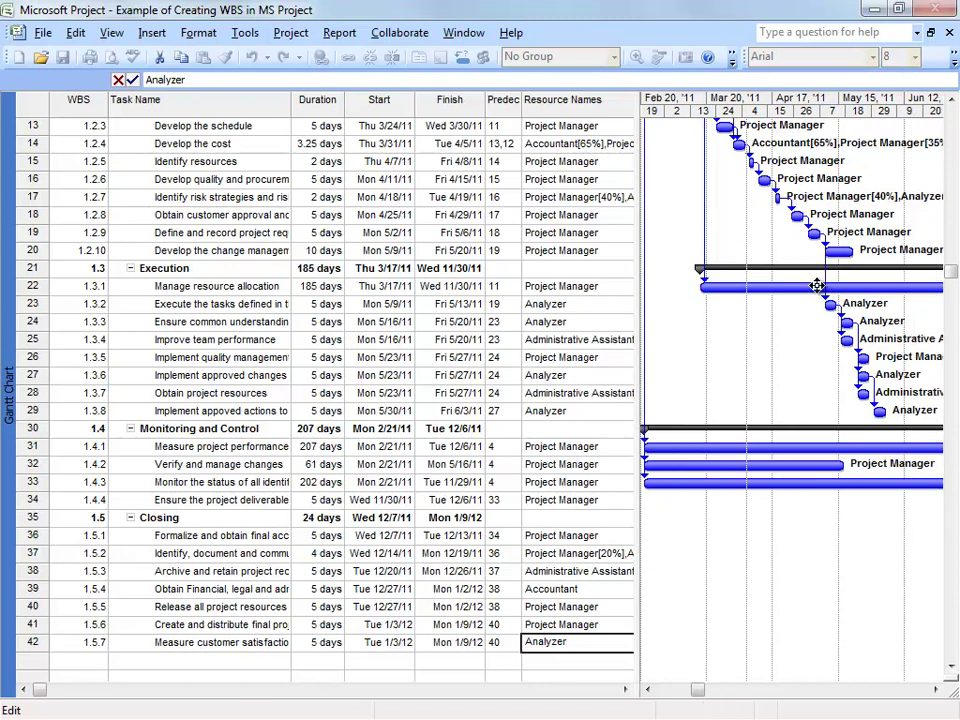
mouse_move(815, 288)
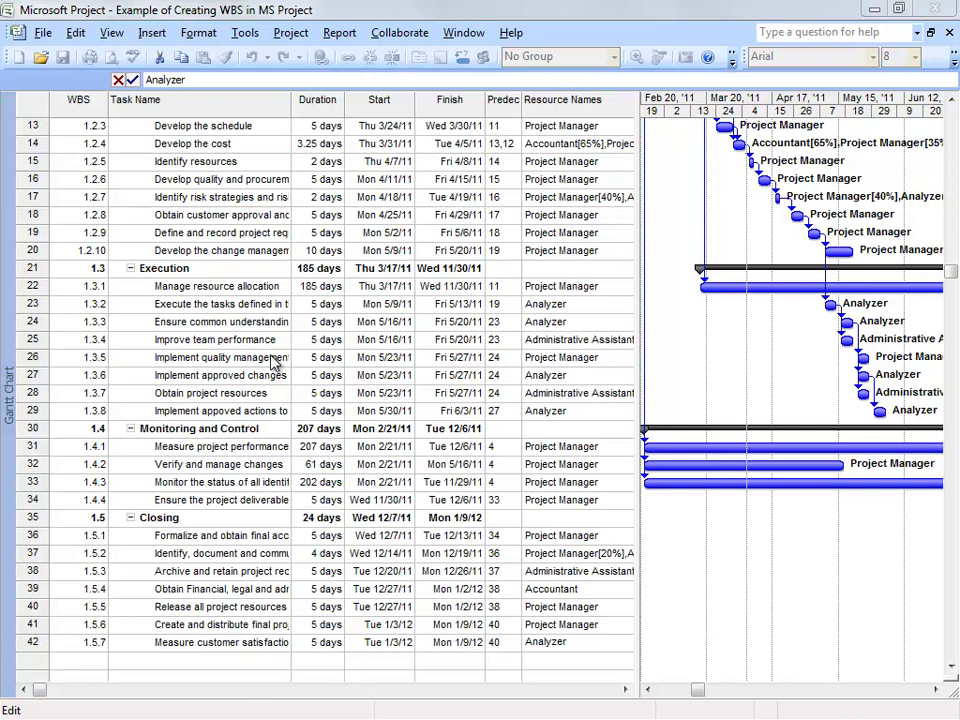
left_click(250, 34)
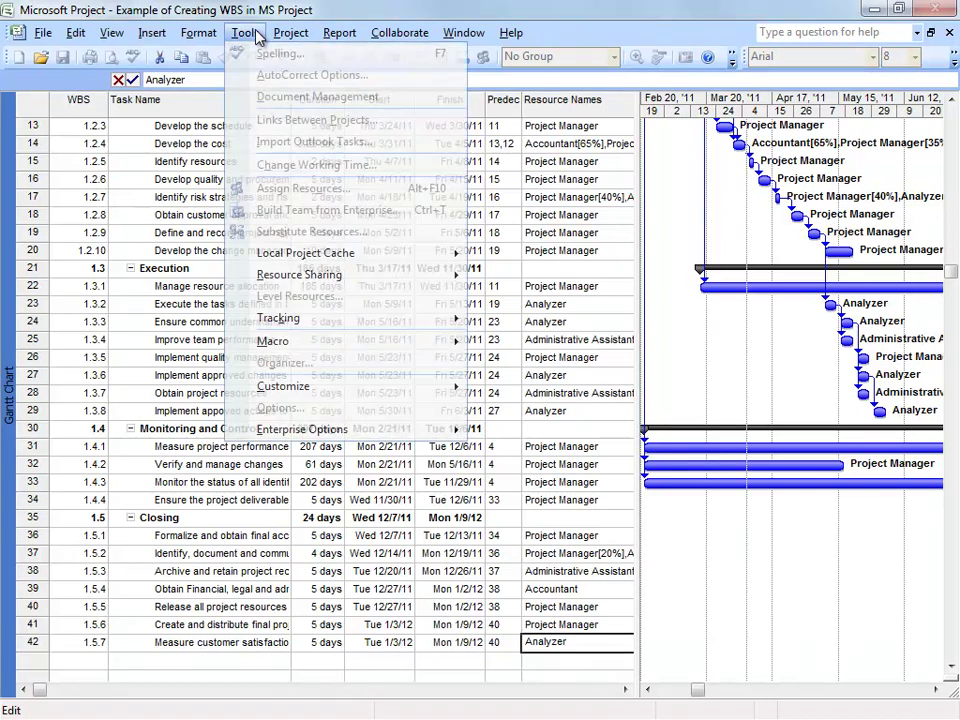
mouse_move(320, 280)
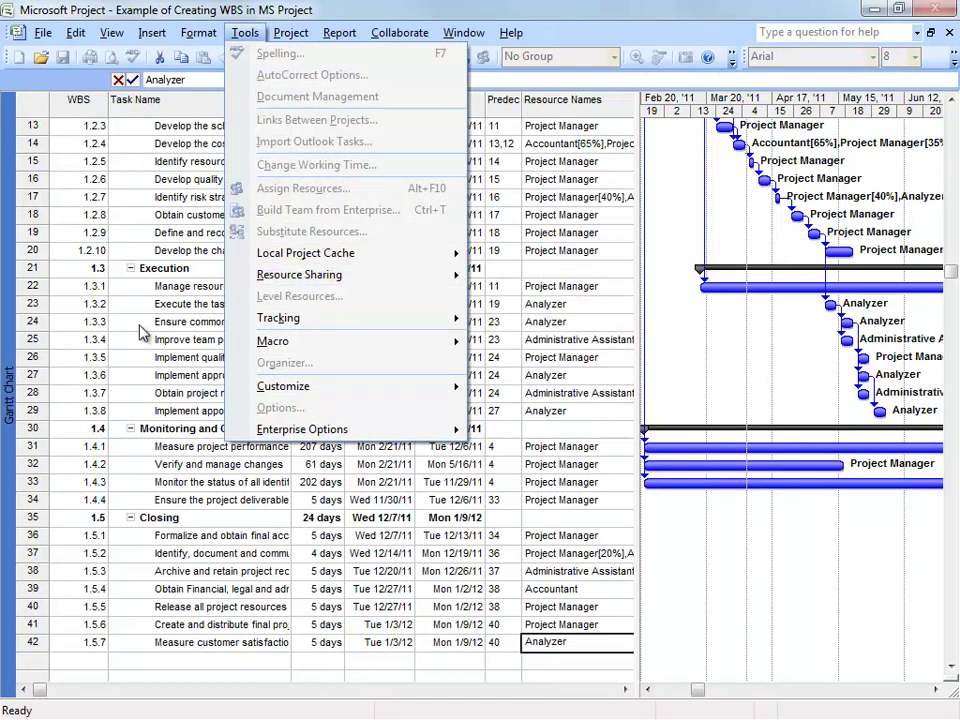
left_click(189, 658)
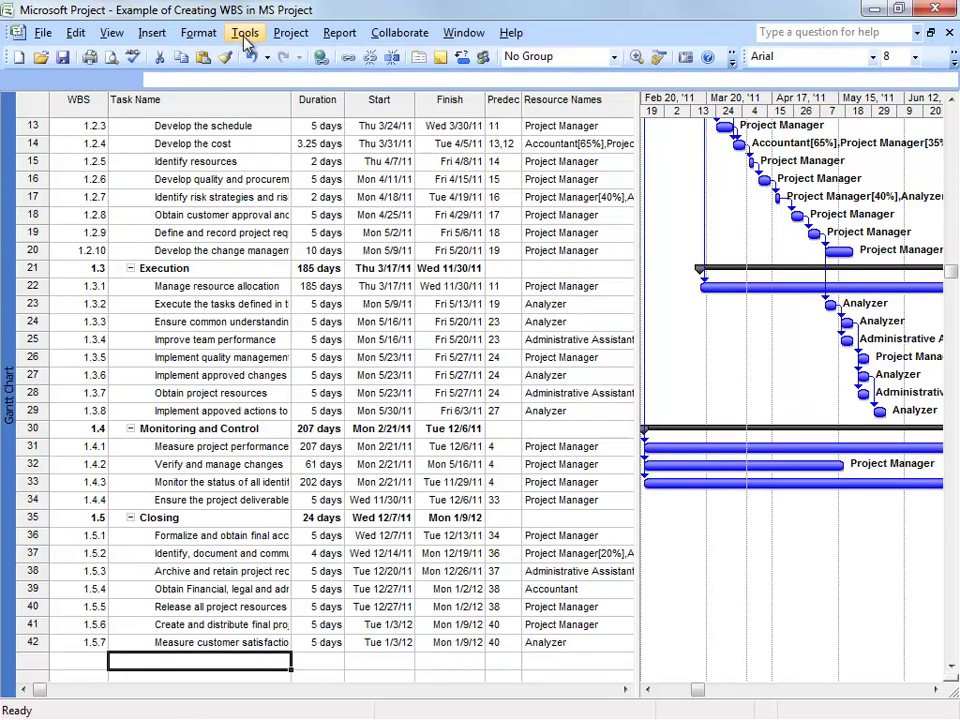
Level the resources of the entire project, looking for overallocations on an Hour by Hour basis
left_click(245, 33)
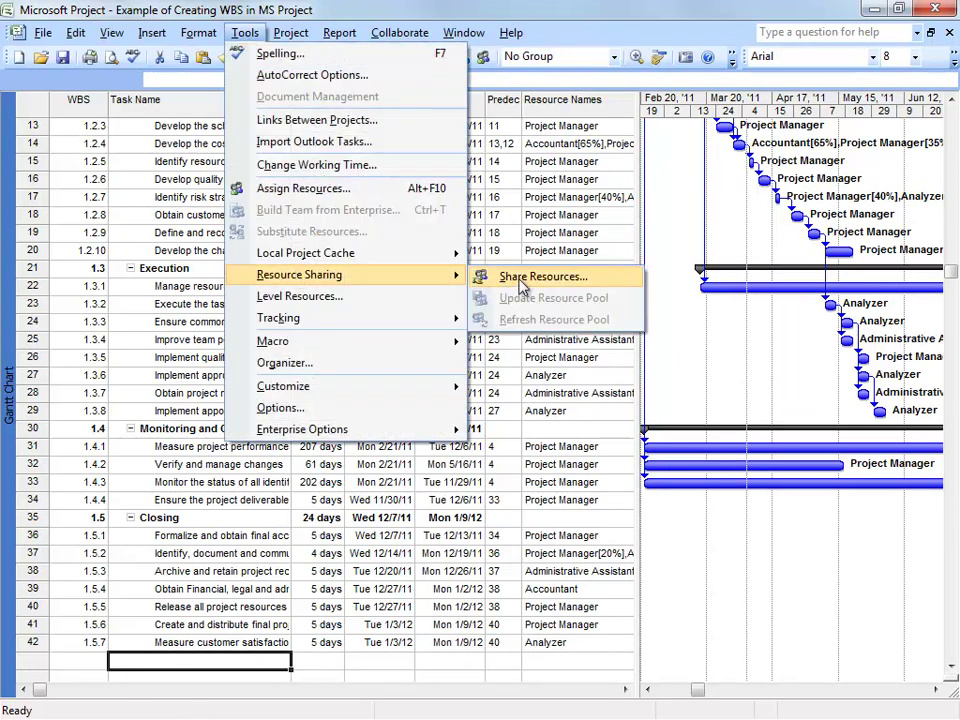
left_click(316, 298)
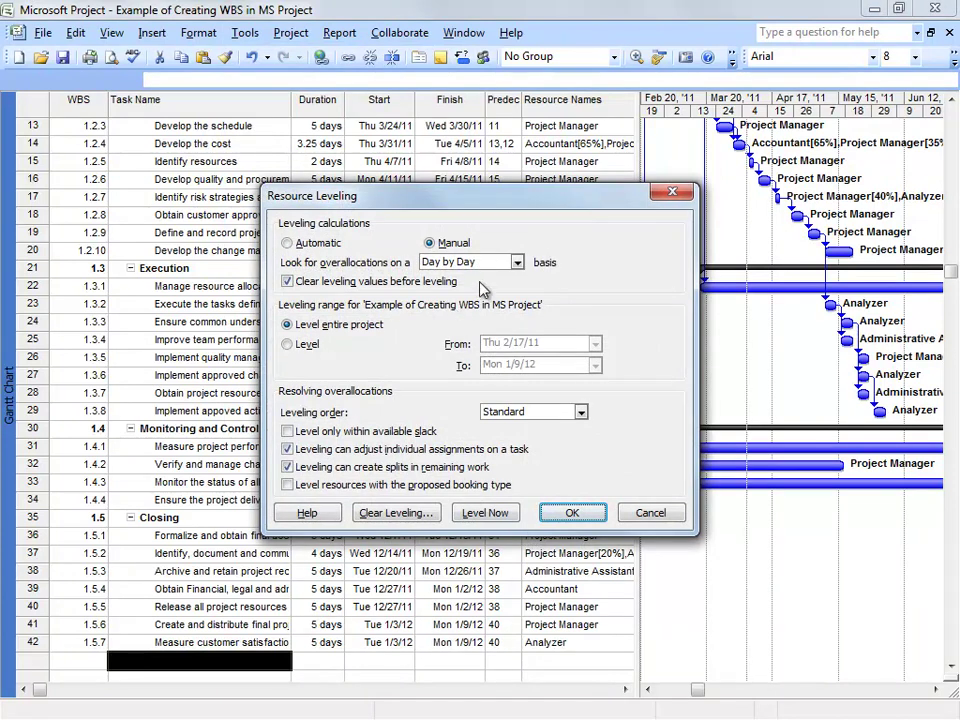
left_click(520, 263)
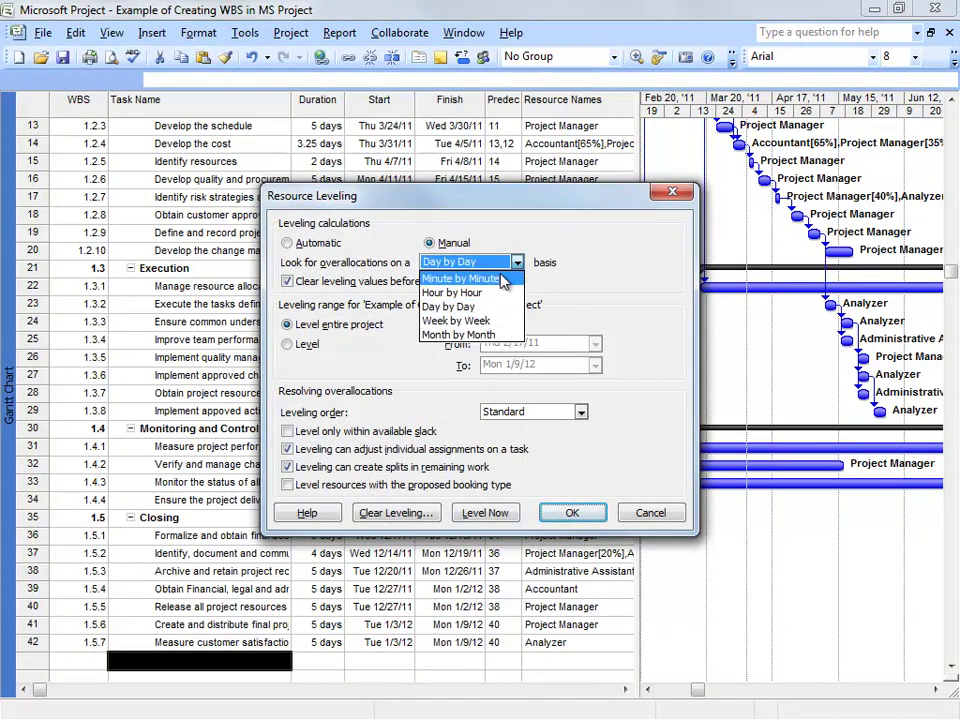
left_click(510, 280)
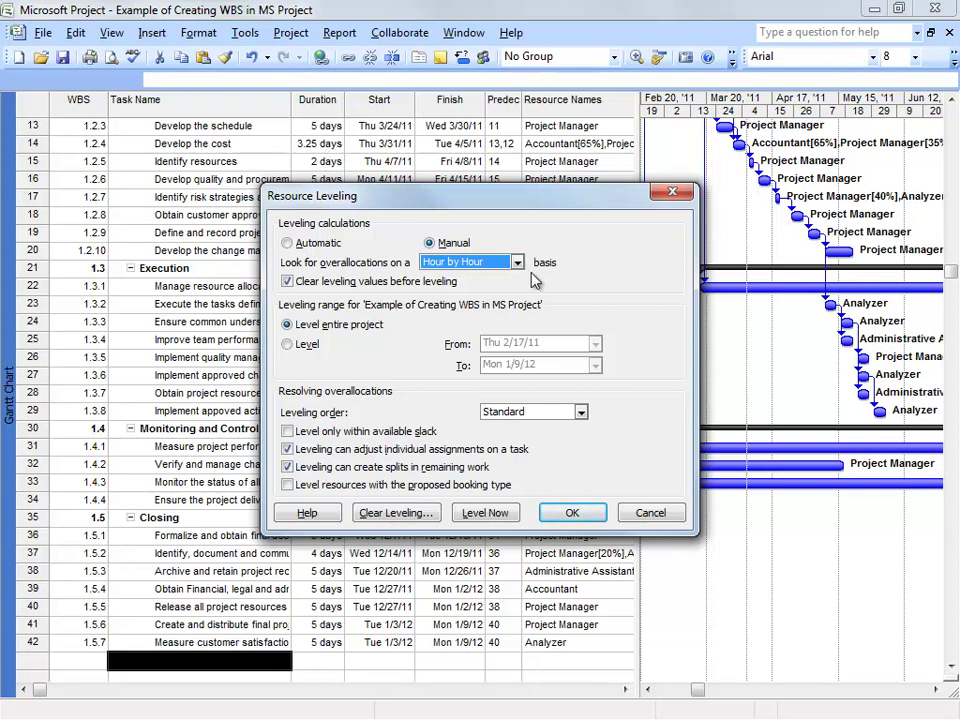
left_click(519, 262)
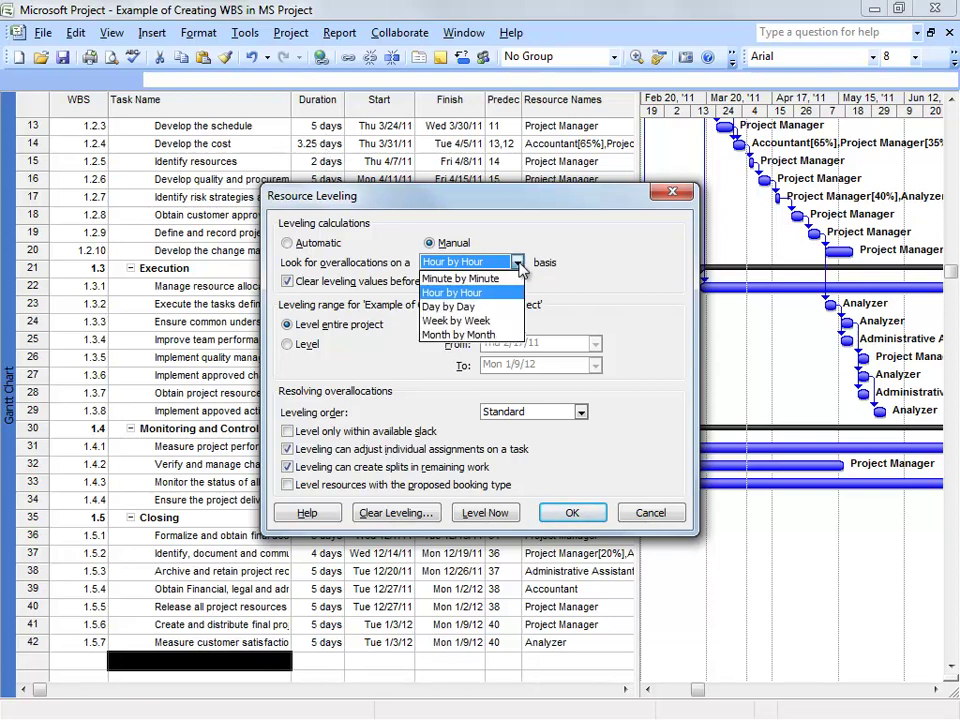
left_click(488, 294)
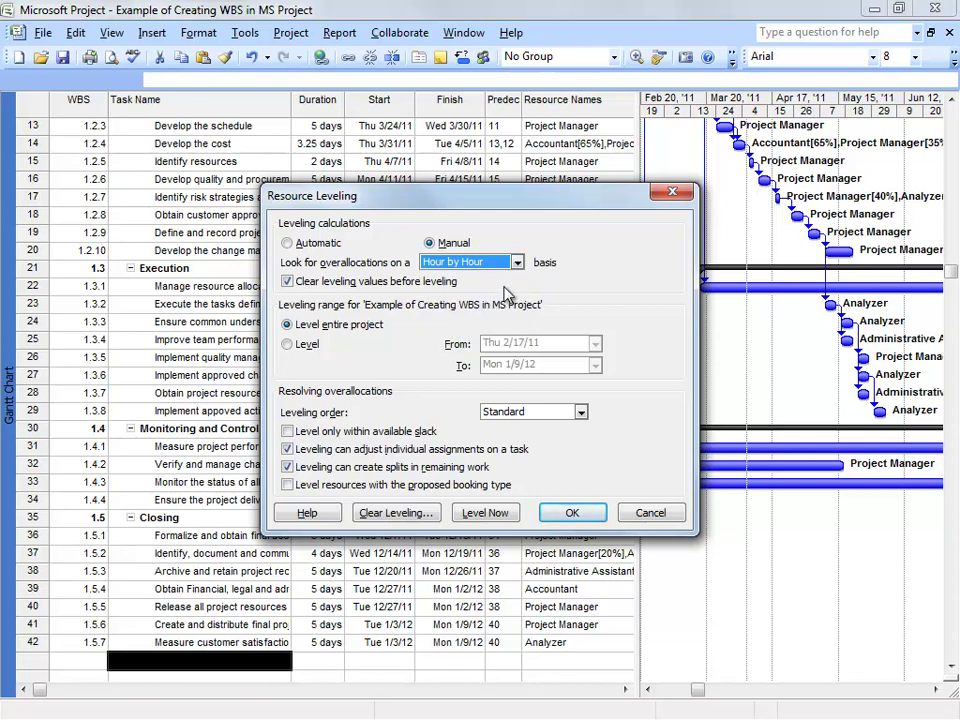
left_click(485, 513)
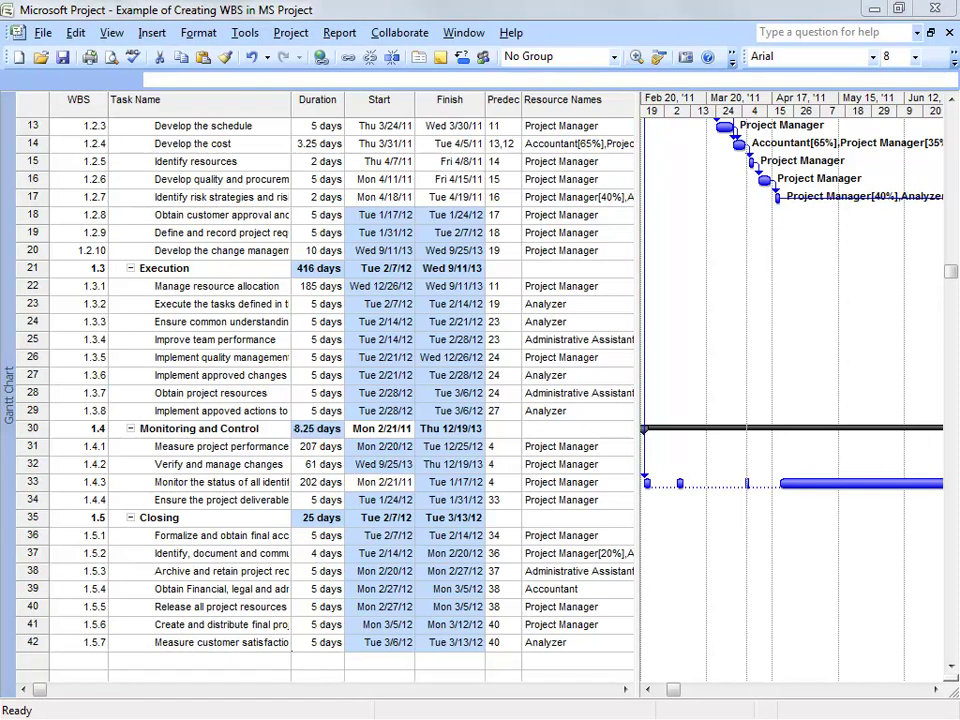
Set the project's baseline for the entire project, using the Baseline option
left_click(245, 33)
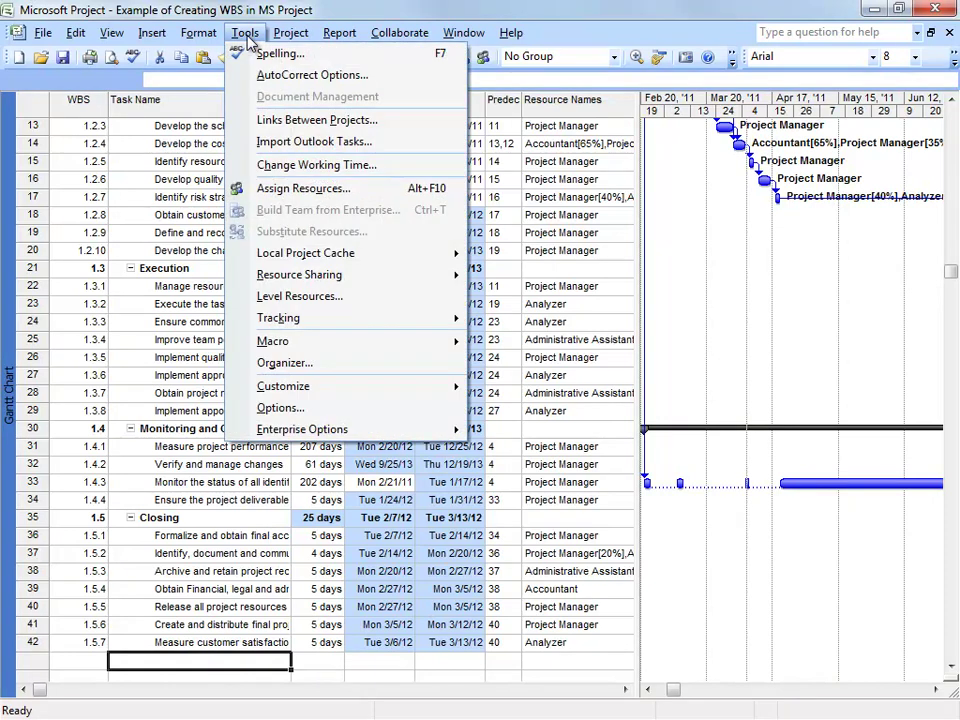
mouse_move(311, 328)
left_click(551, 407)
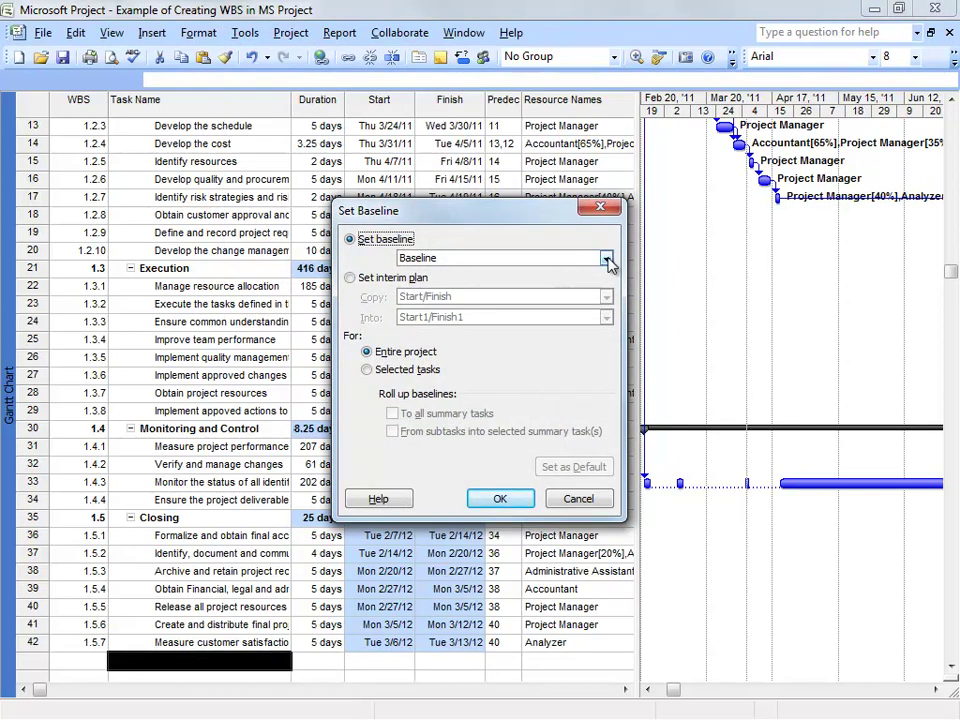
left_click(606, 259)
left_click(431, 280)
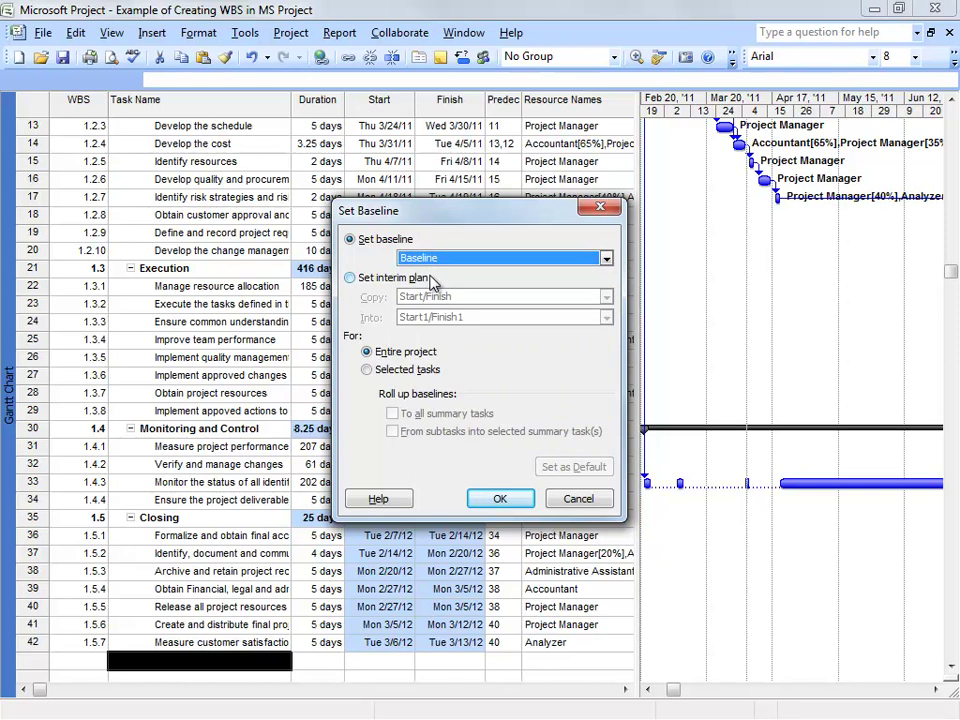
left_click(497, 500)
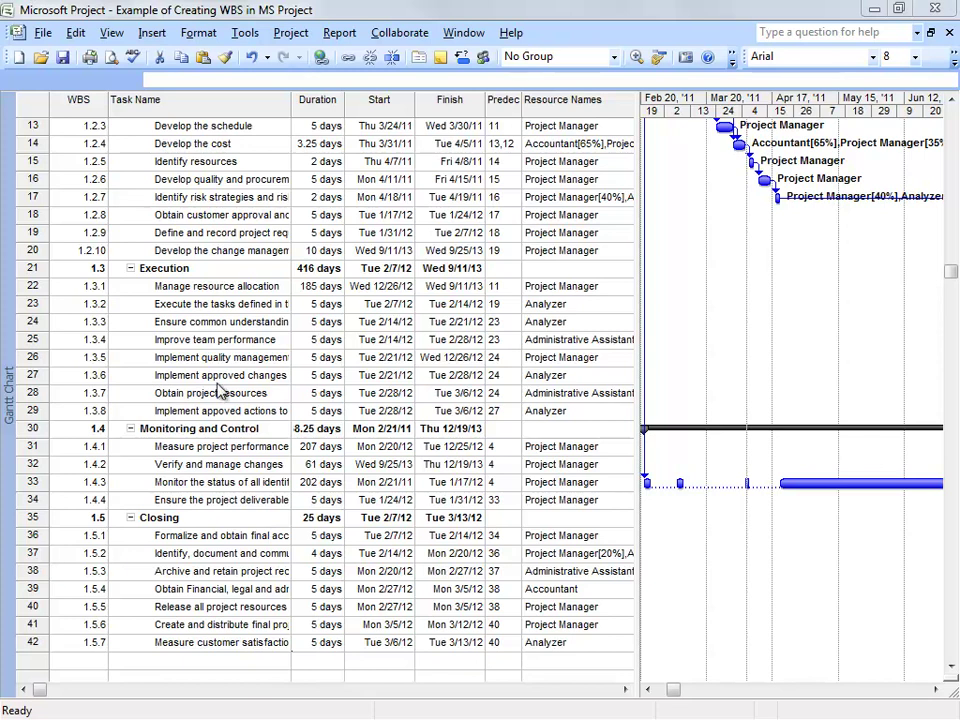
Apply the Earned Value task table to the Gantt Chart view
left_click(110, 35)
left_click(112, 35)
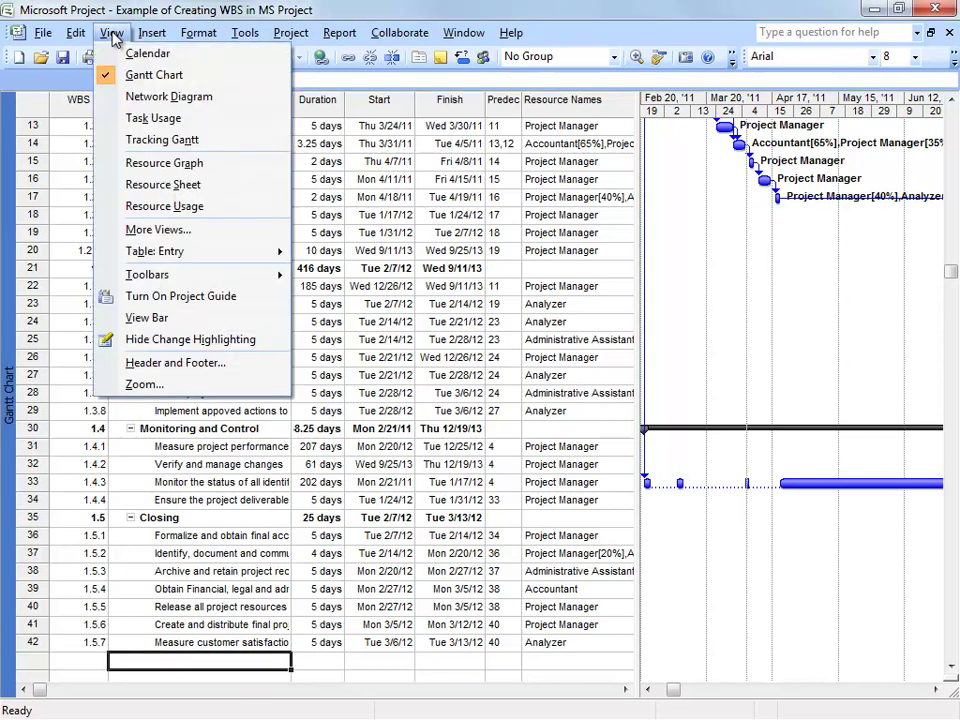
mouse_move(182, 262)
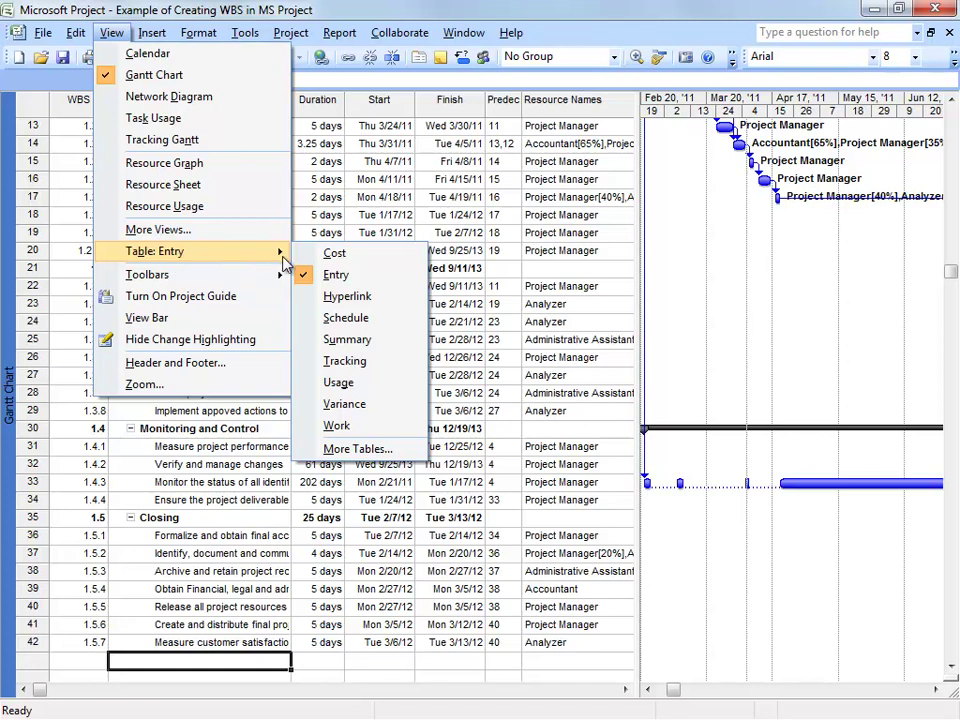
left_click(371, 451)
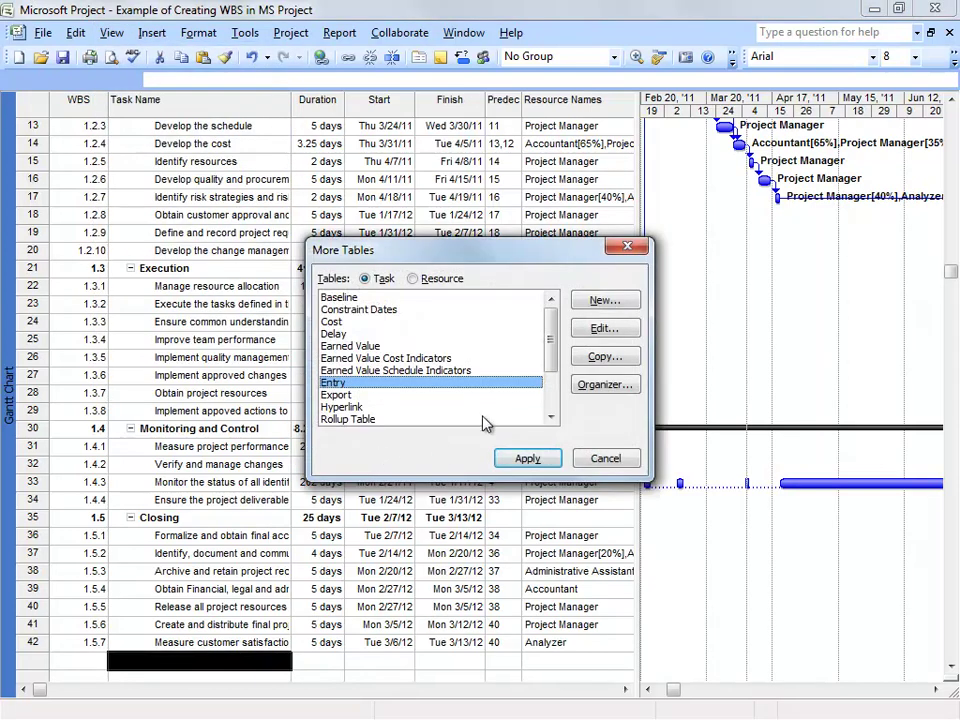
left_click(358, 347)
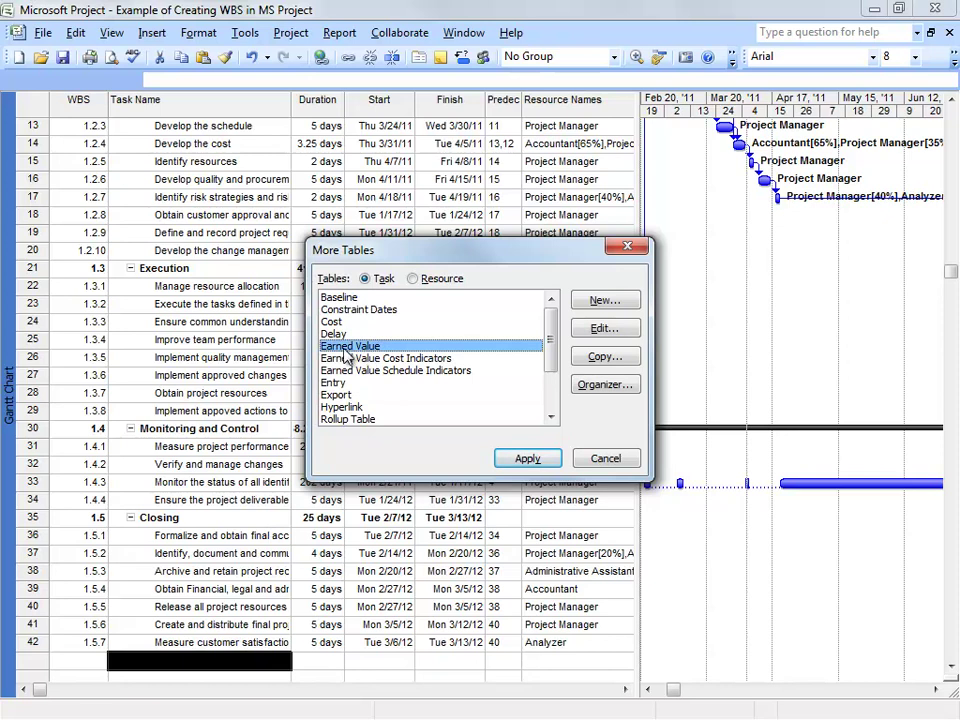
left_click(527, 460)
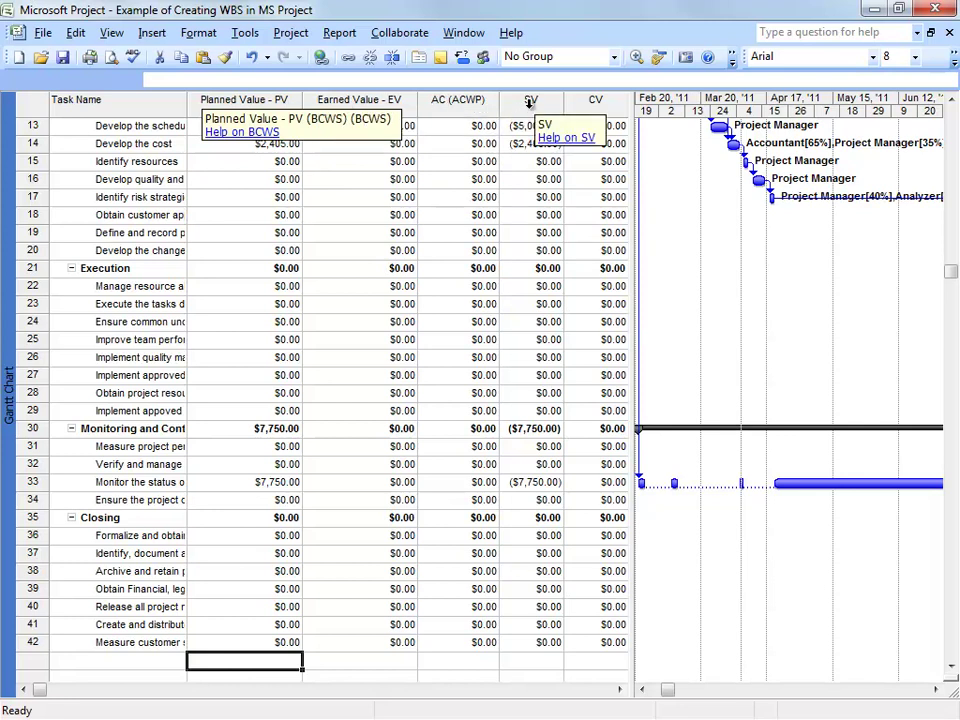
Insert an SPI column between the SV and CV columns of the earned value table
left_click(620, 690)
left_click(620, 690)
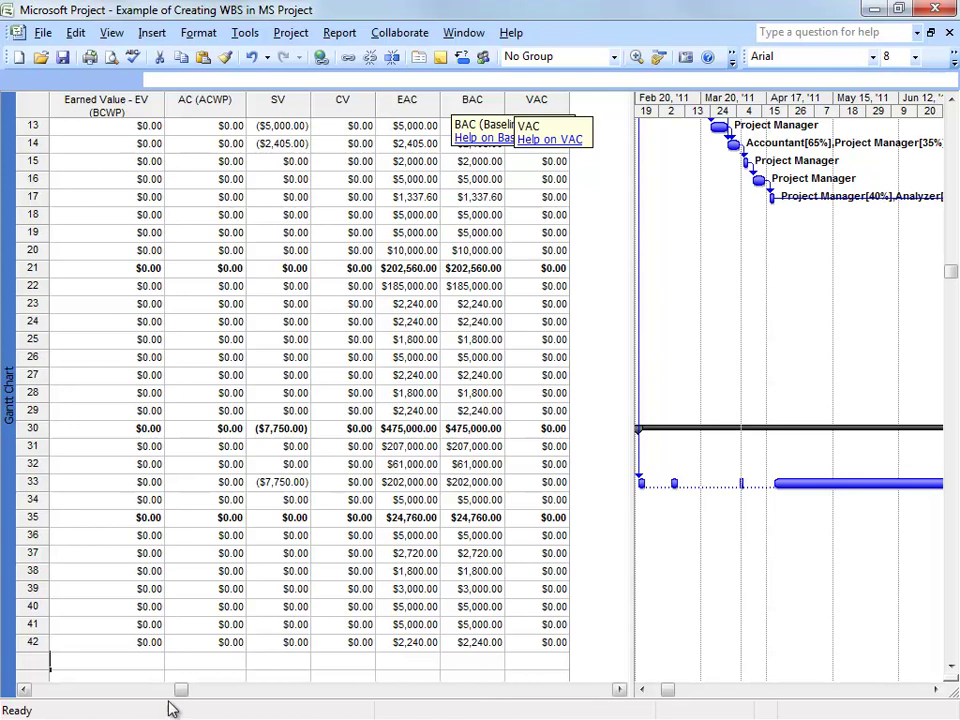
left_click(25, 694)
left_click(25, 694)
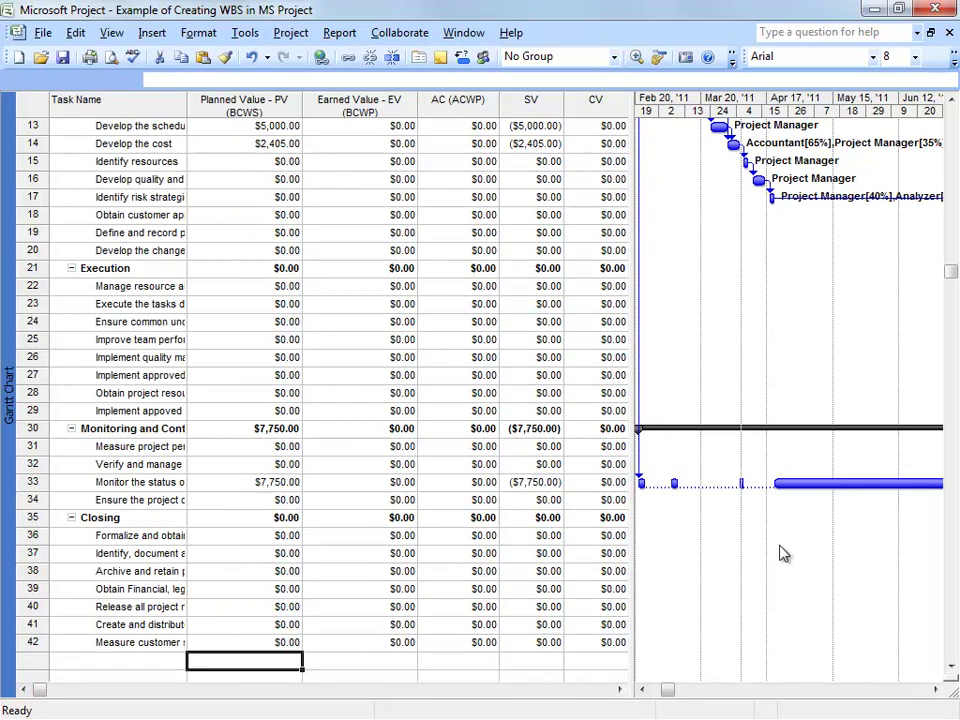
left_click_drag(953, 277, 953, 118)
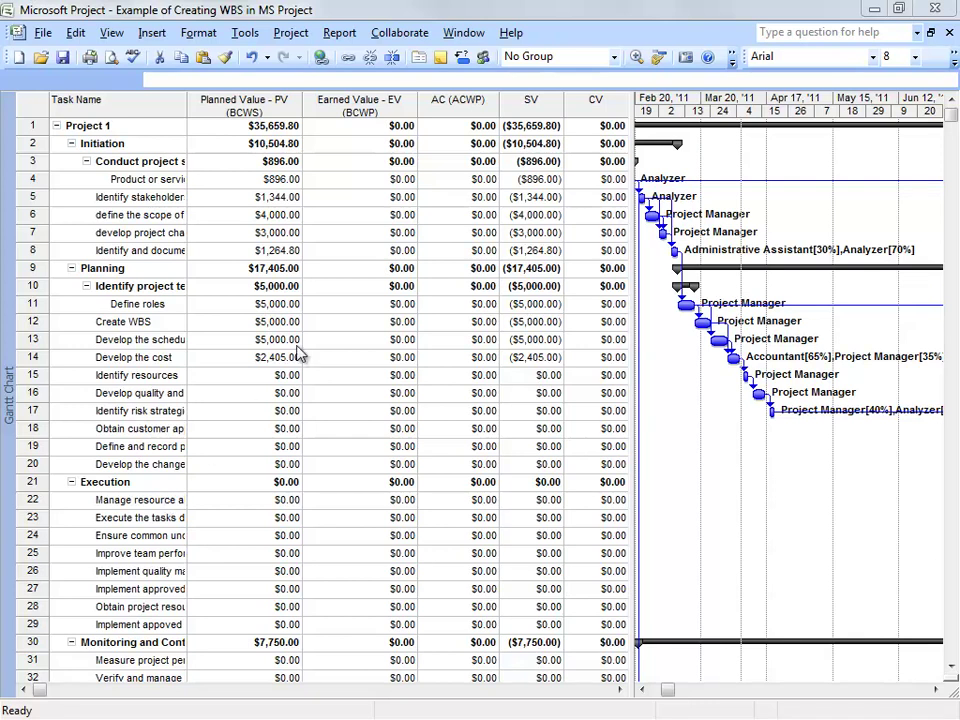
left_click(588, 104)
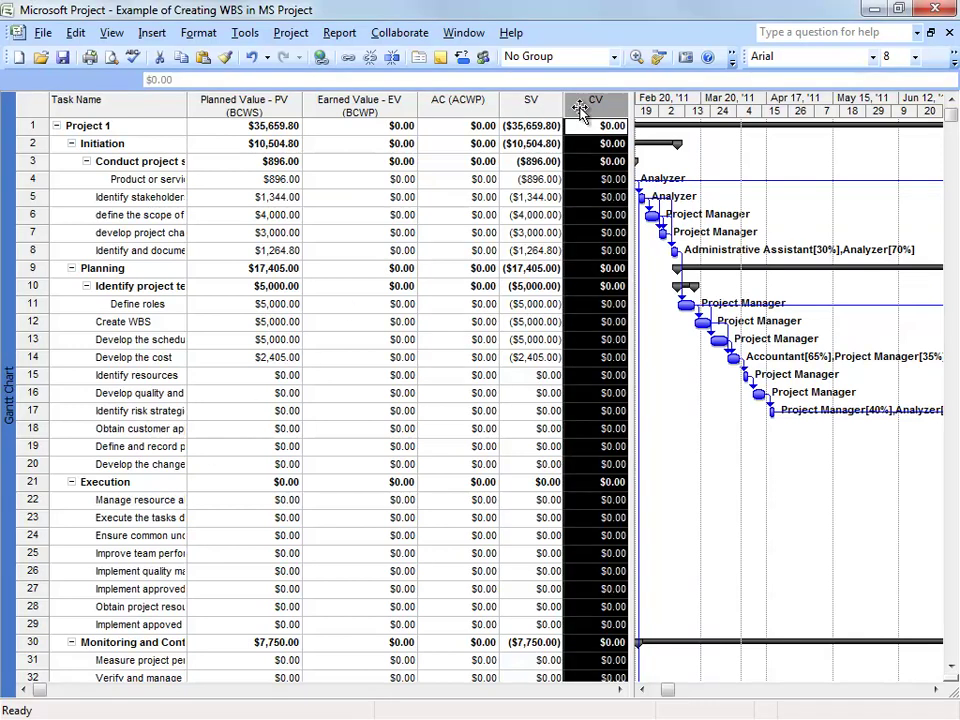
right_click(582, 110)
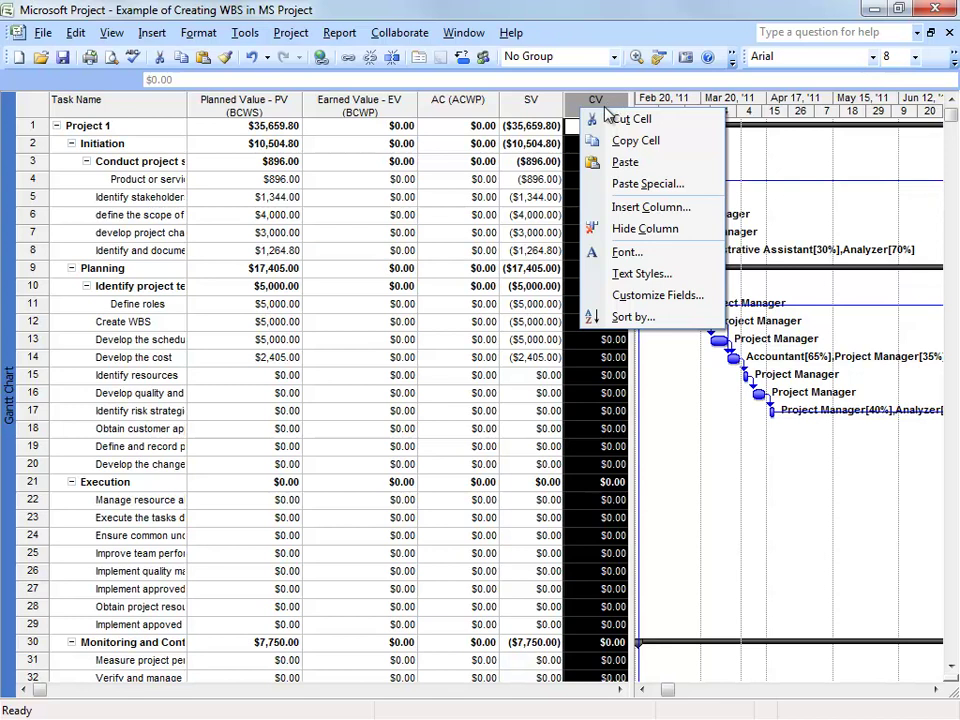
left_click(630, 207)
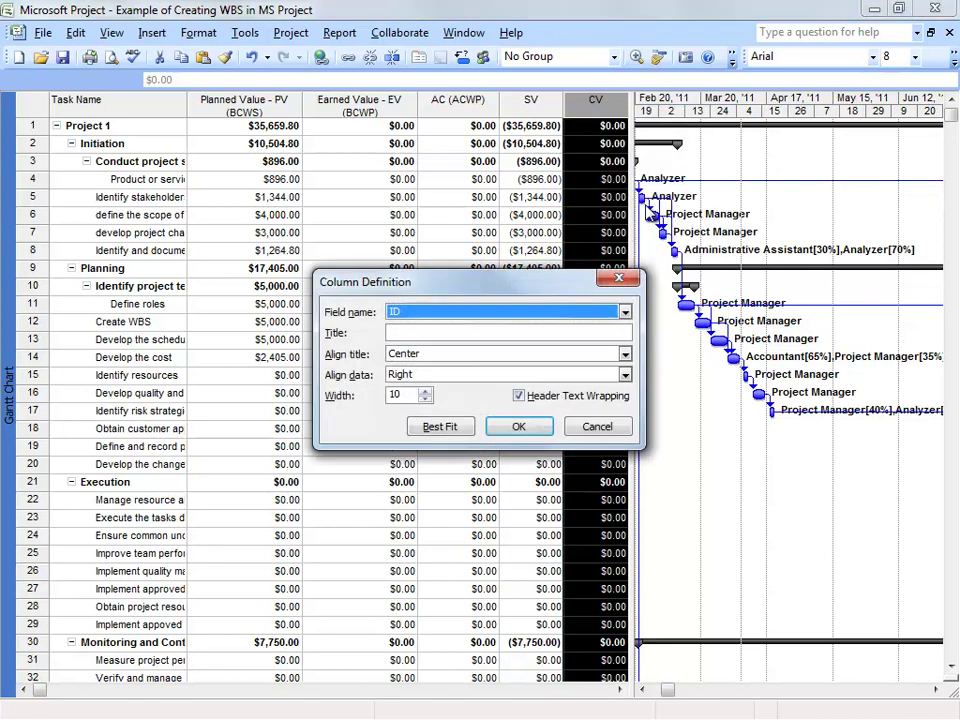
left_click(512, 320)
type("SPI")
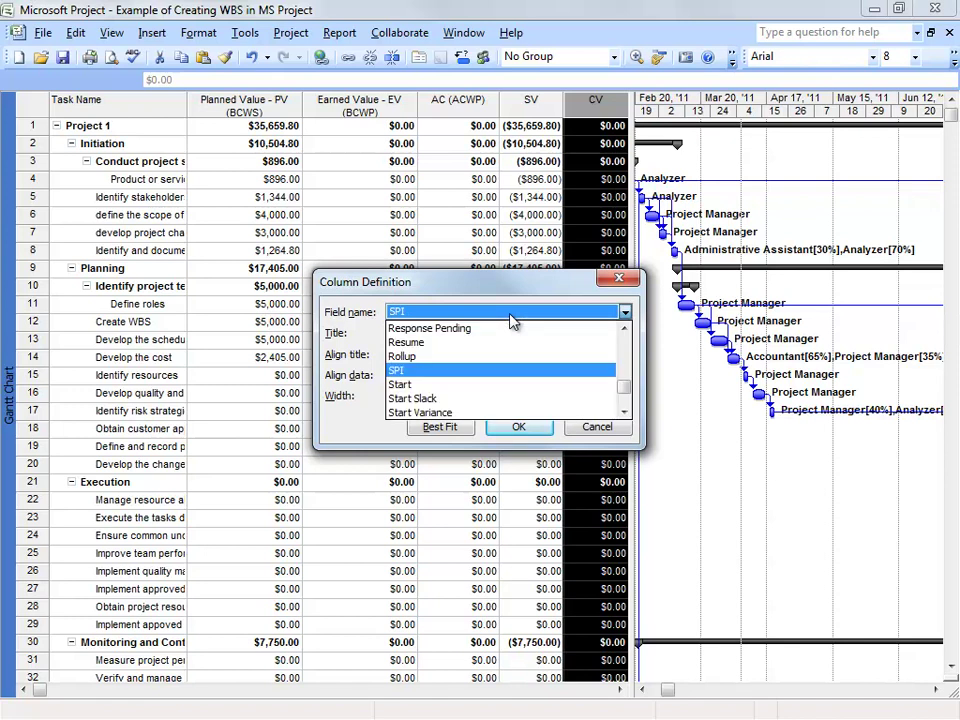
left_click(508, 319)
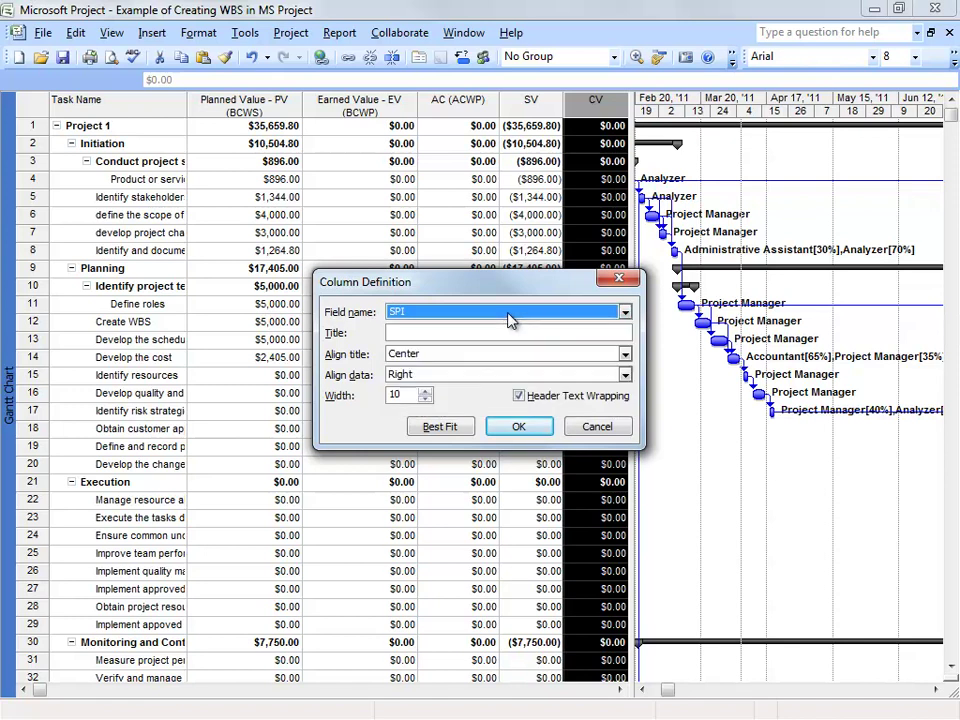
left_click(519, 428)
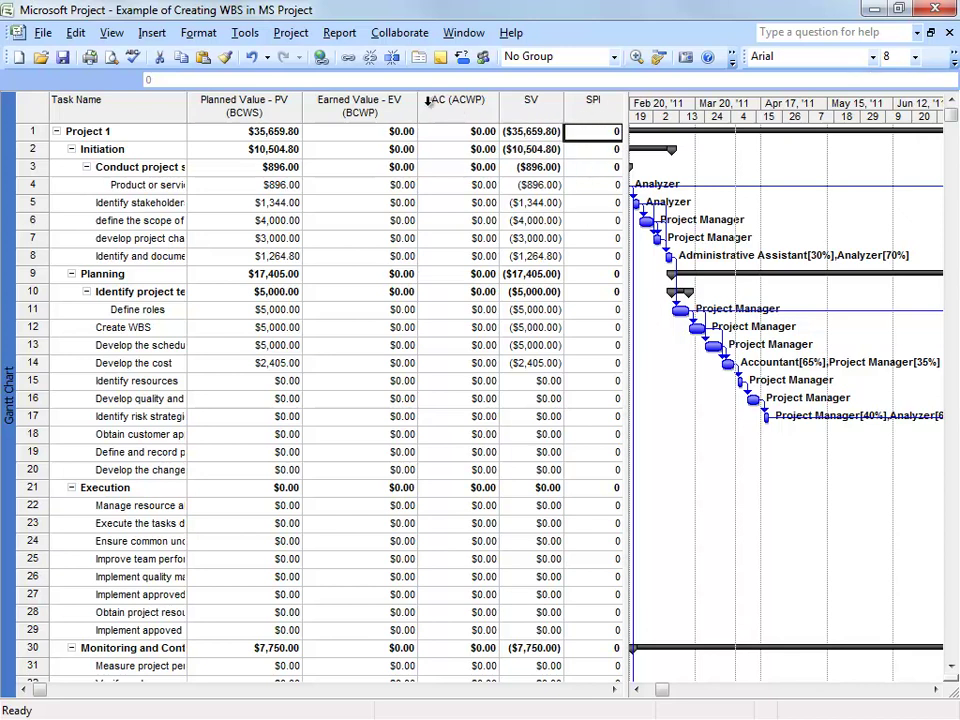
Narrow the planned value, earned value, AC, SV, SPI and CV columns so more of the table fits
left_click_drag(418, 102, 389, 113)
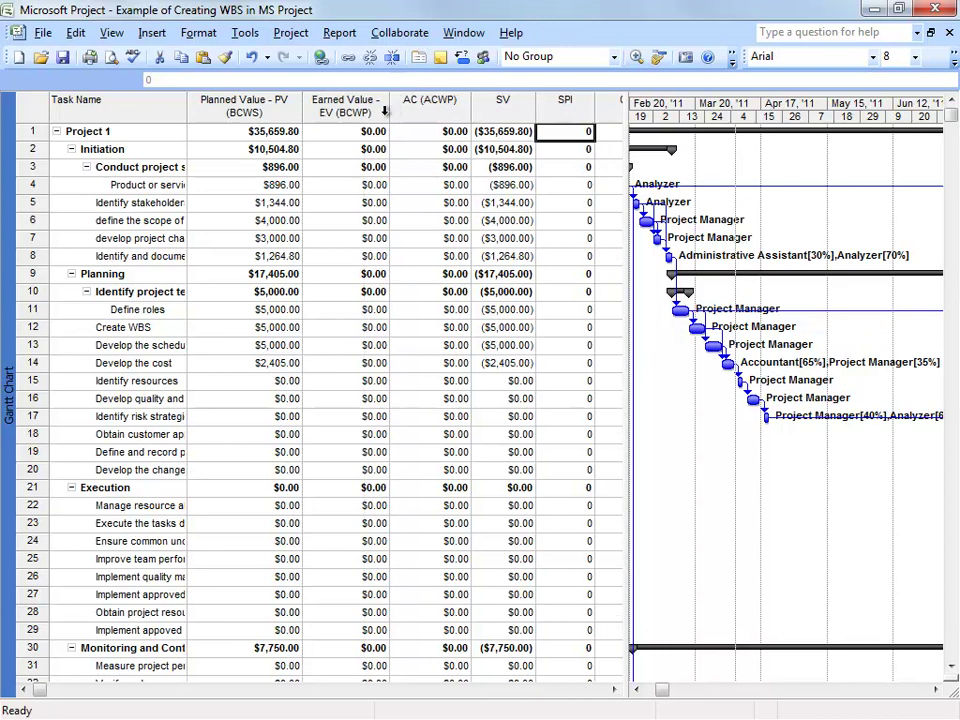
left_click_drag(302, 99, 262, 106)
left_click_drag(361, 104, 323, 112)
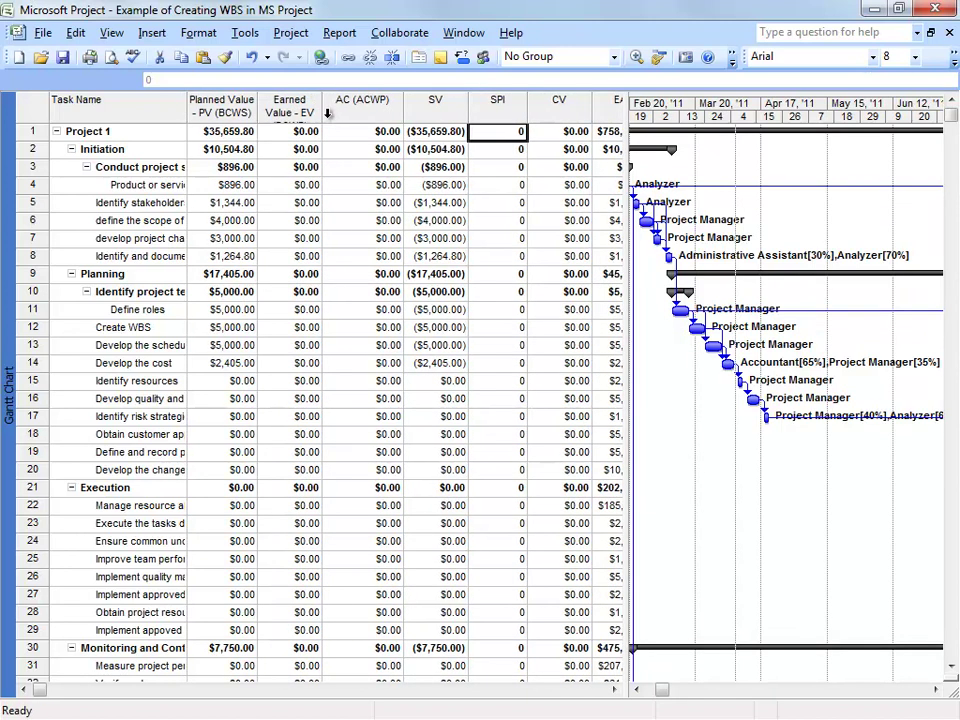
left_click_drag(403, 111, 370, 111)
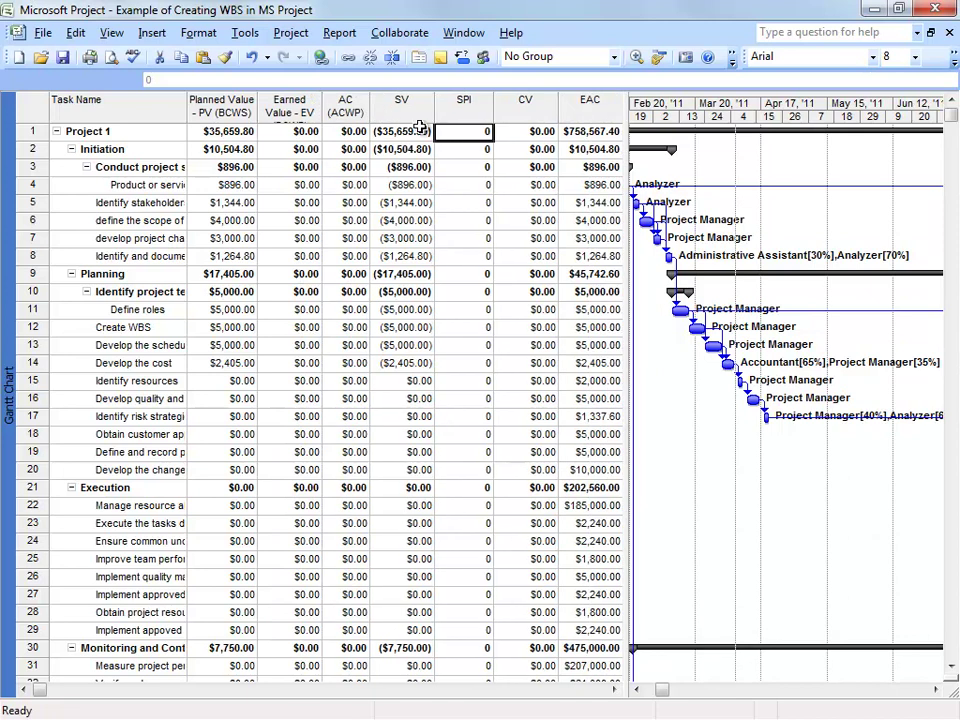
mouse_move(435, 110)
left_mouse_down()
mouse_move(412, 110)
mouse_move(431, 103)
left_mouse_up()
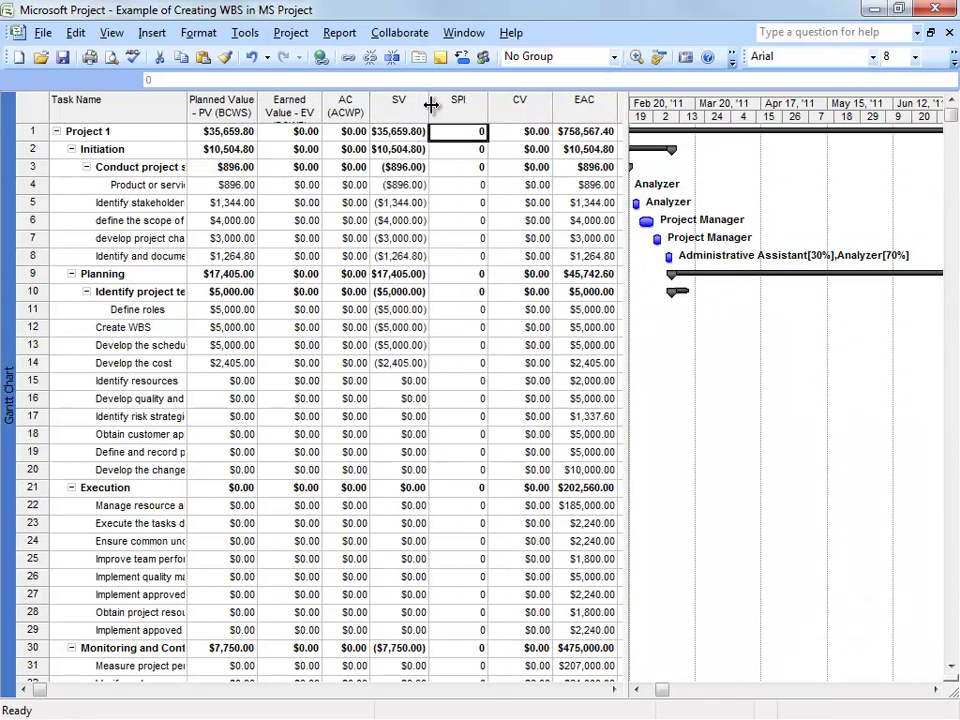
left_click_drag(489, 99, 512, 104)
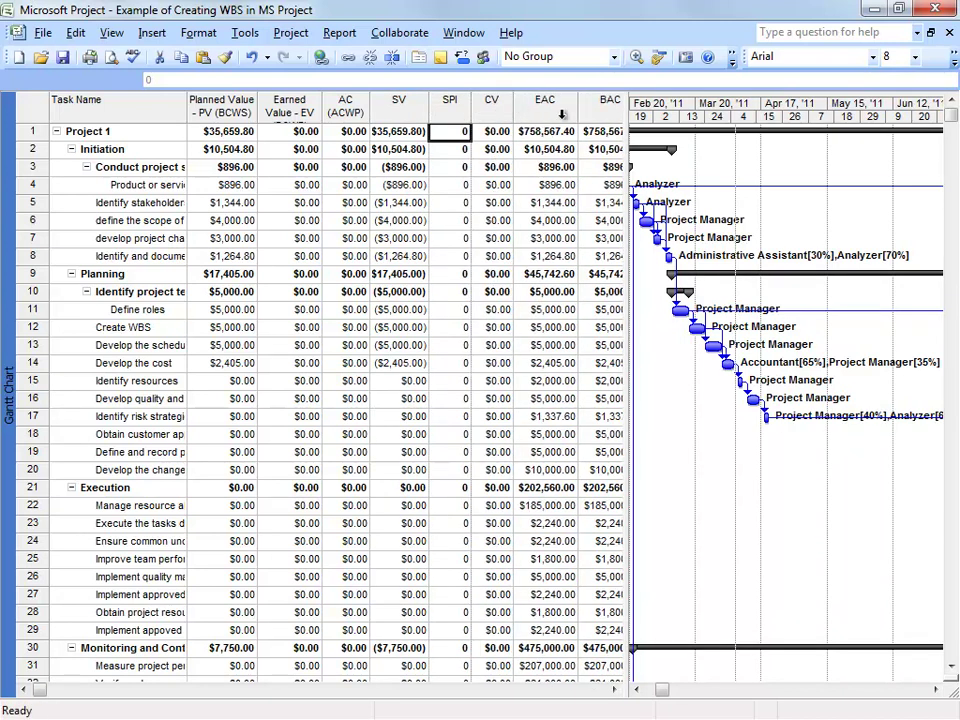
Insert a CPI column between the CV and EAC columns of the earned value table and narrow it
left_click_drag(630, 137, 668, 136)
left_click(558, 104)
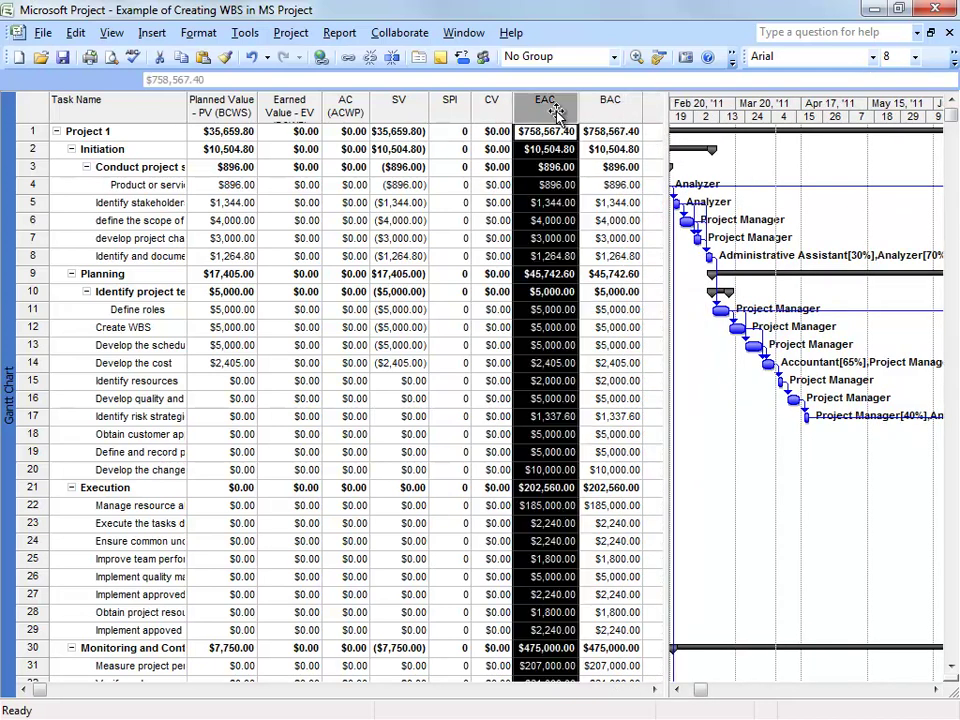
right_click(561, 113)
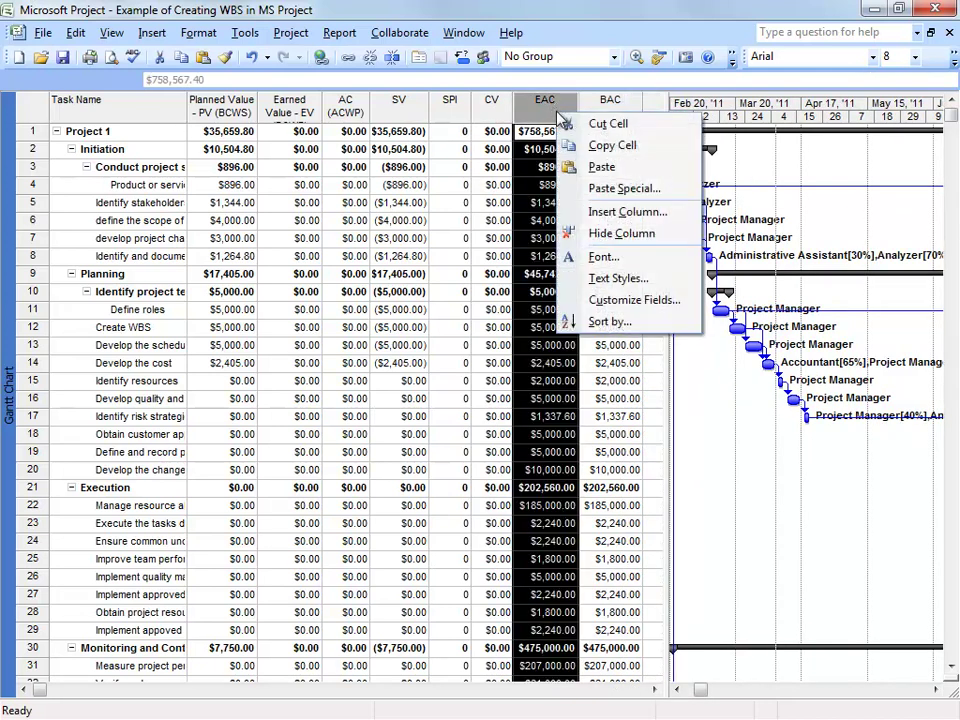
left_click(590, 212)
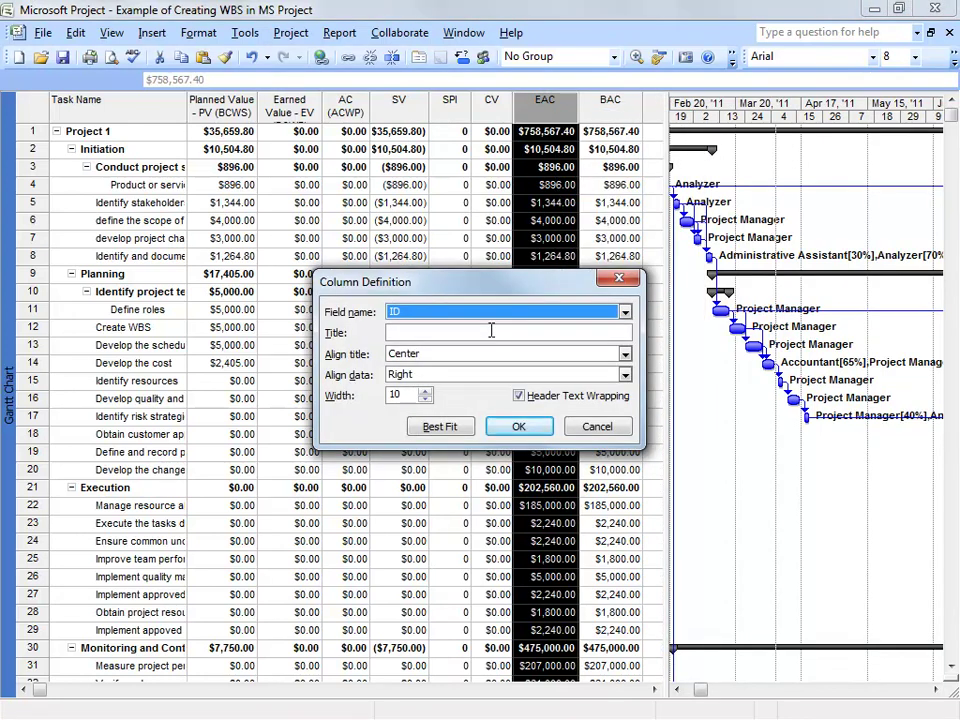
type("CPI")
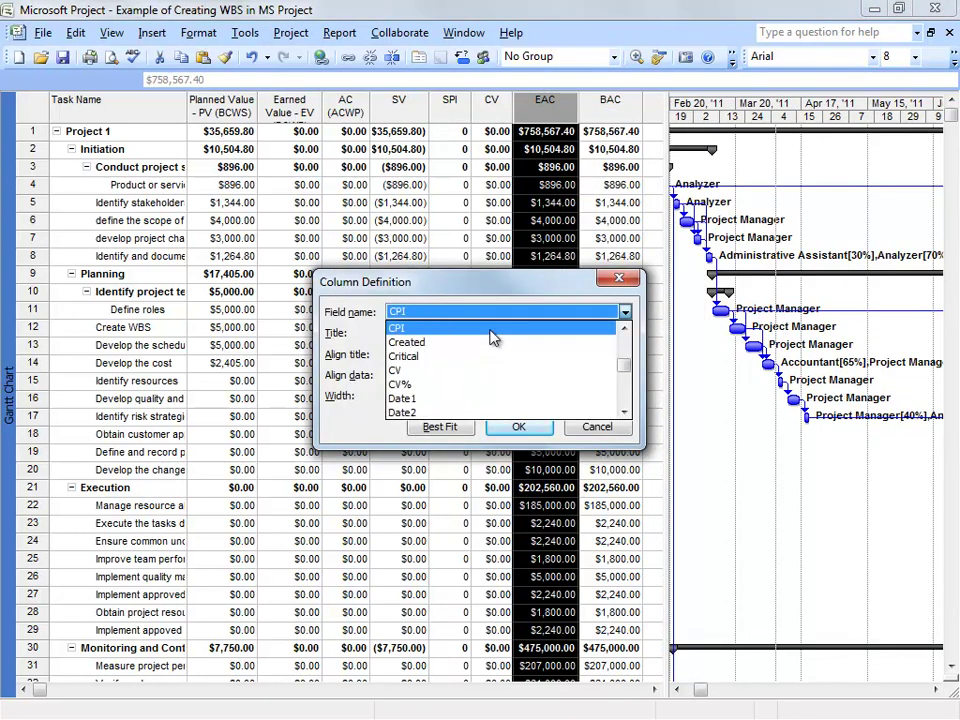
left_click(491, 331)
left_click(519, 426)
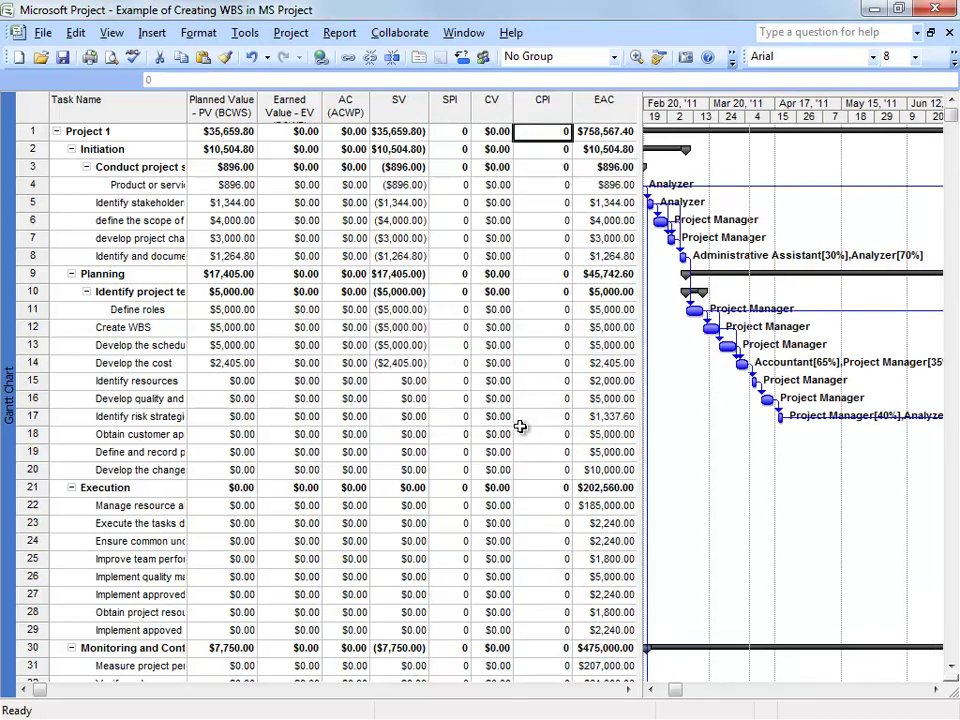
left_click_drag(573, 101, 556, 106)
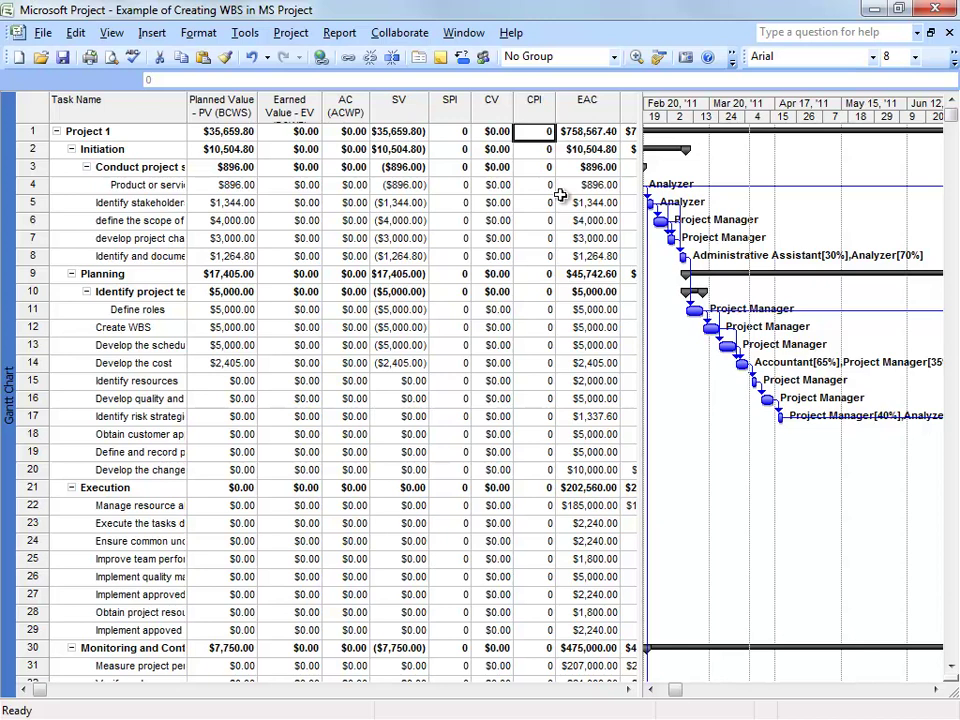
Mark the product or service feasibility task as fully complete by extending the progress on its Gantt bar
left_click(348, 131)
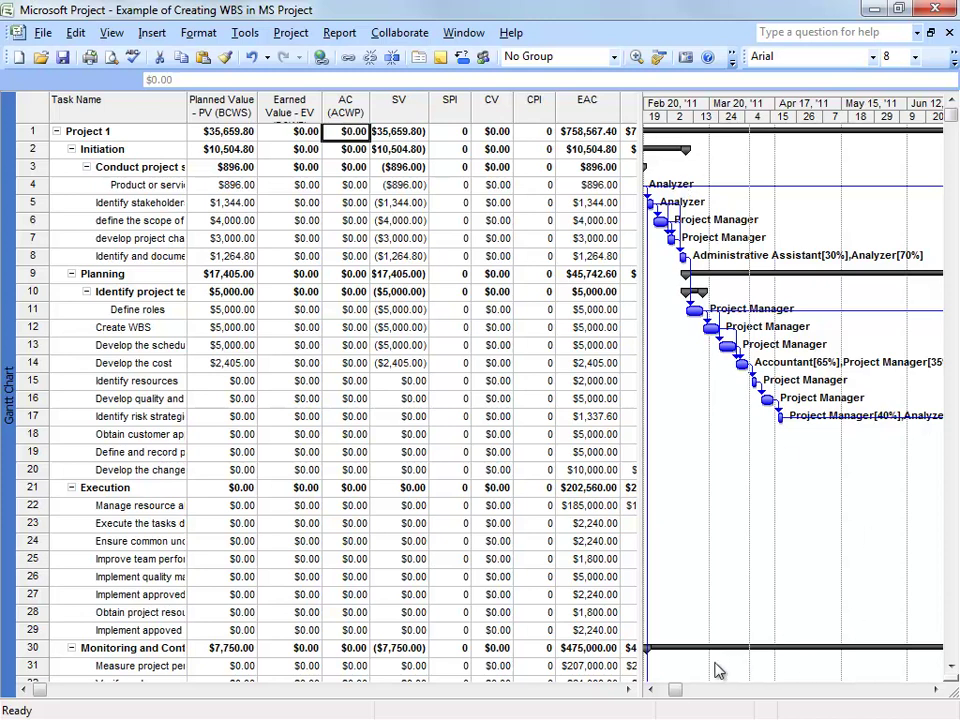
left_click(651, 690)
left_click(651, 690)
left_click(651, 690)
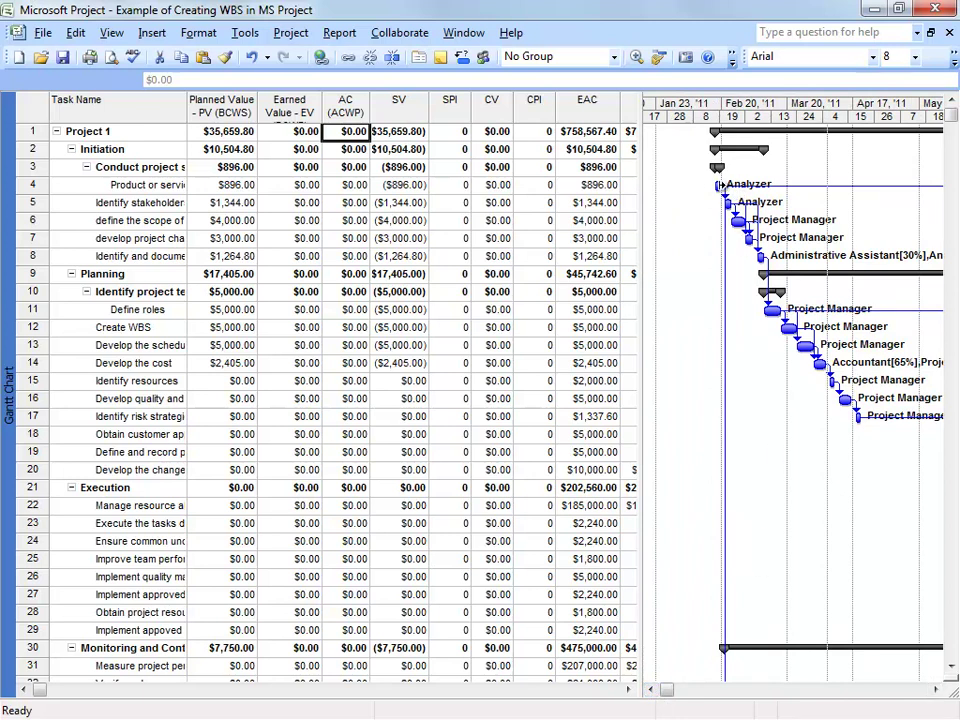
left_click(719, 186)
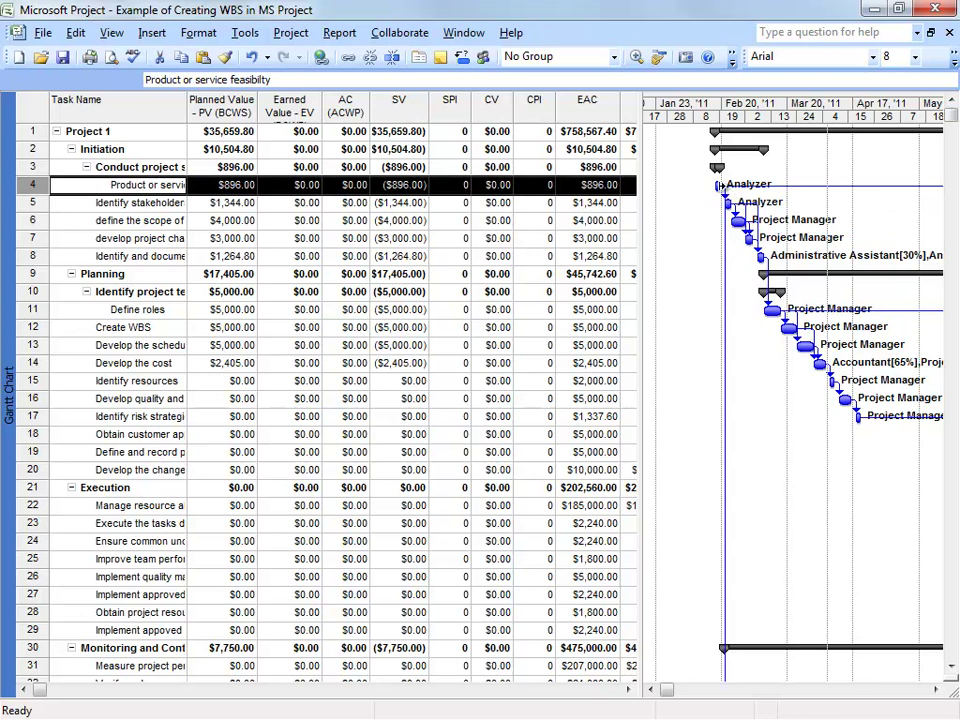
double_click(719, 186)
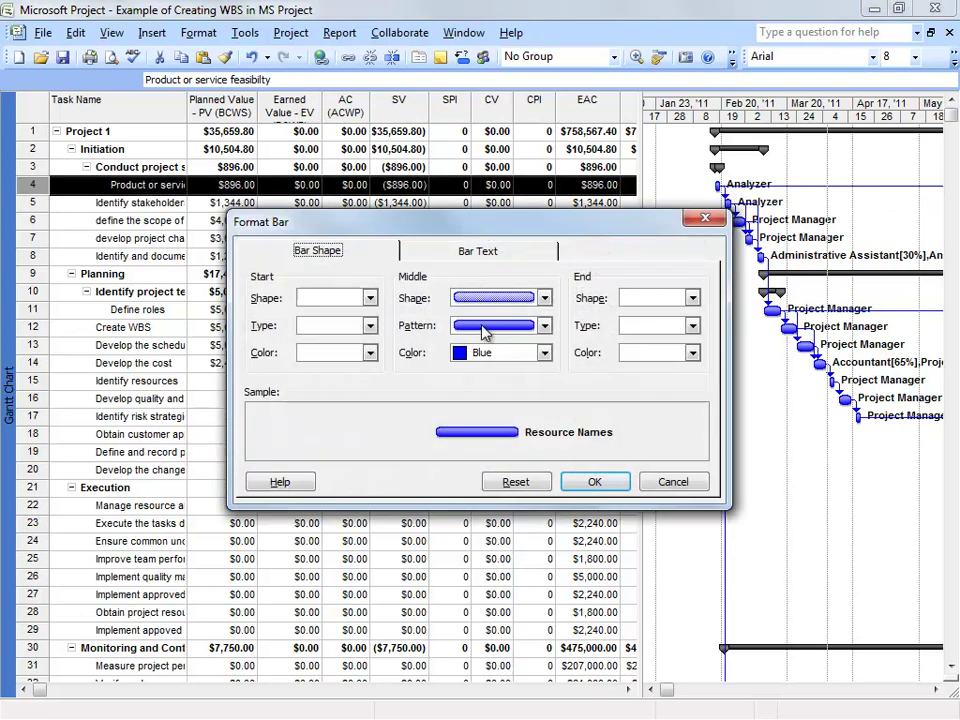
left_click(672, 483)
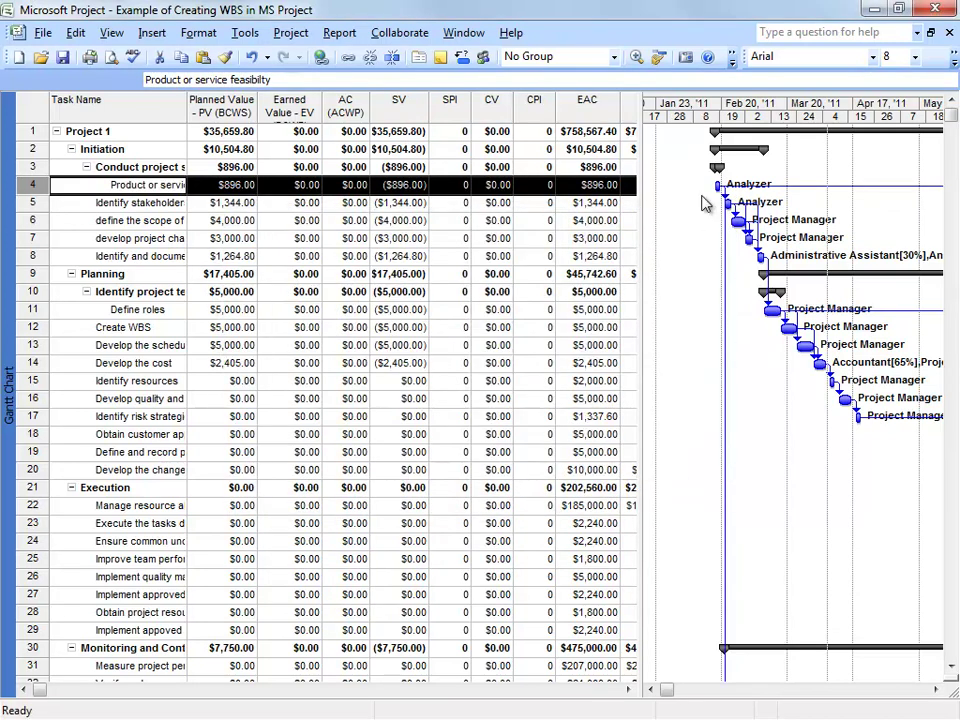
left_click_drag(715, 186, 736, 187)
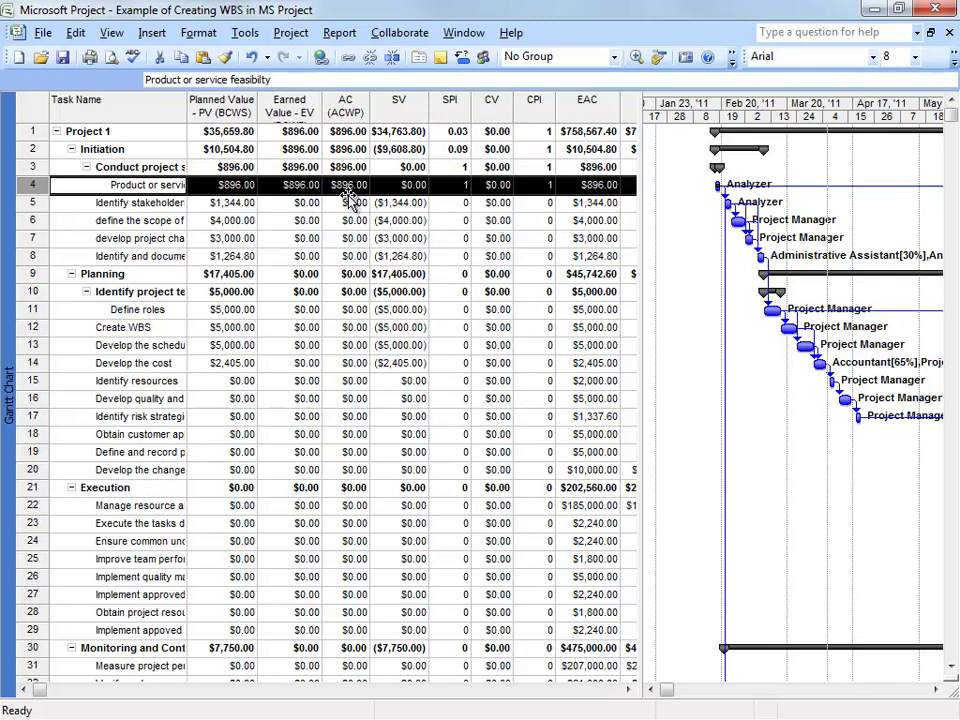
Try to mark the Identify stakeholders and perform analysis task complete on its Gantt bar, and undo the resulting duration change
left_click(730, 205)
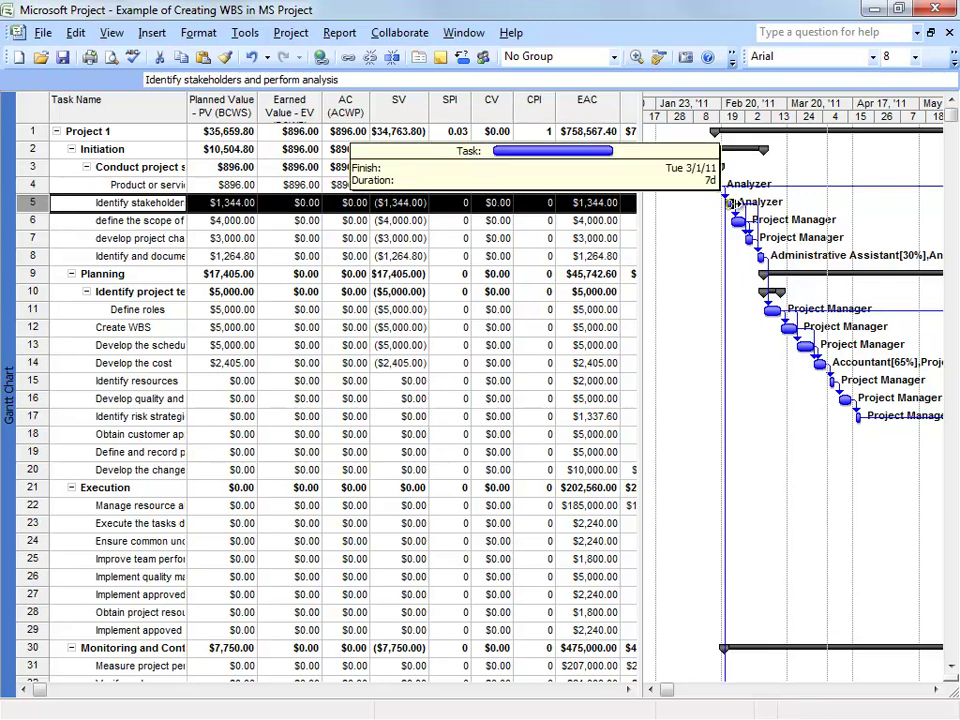
left_click_drag(736, 204, 735, 200)
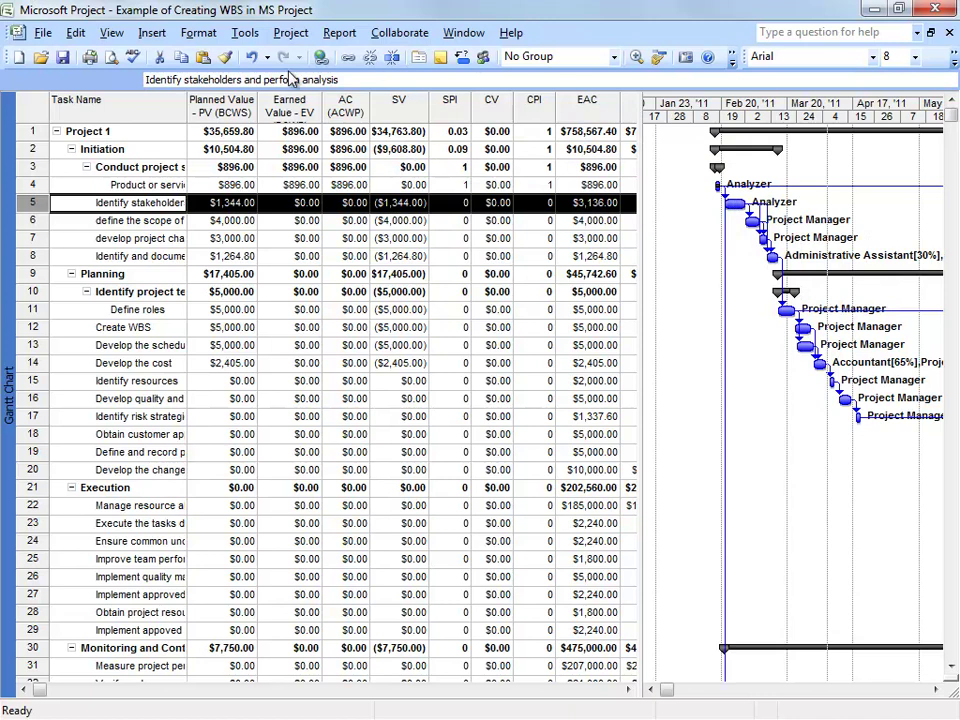
left_click(252, 57)
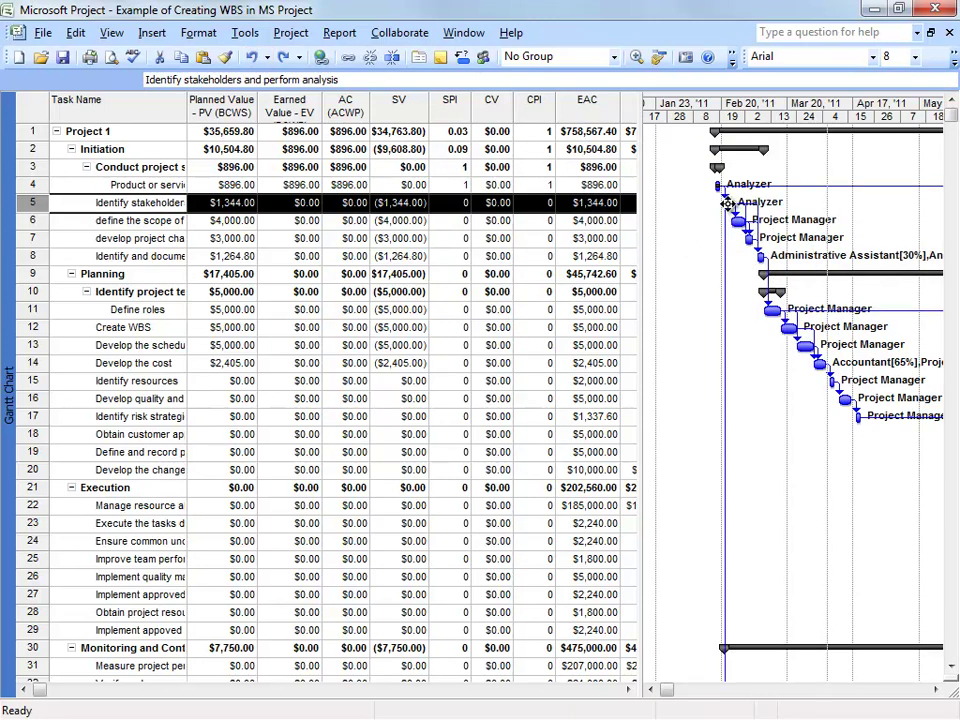
Mark the define the scope of the project task fully complete on its Gantt bar, and compare its actual cost with the stakeholder task's
mouse_move(732, 204)
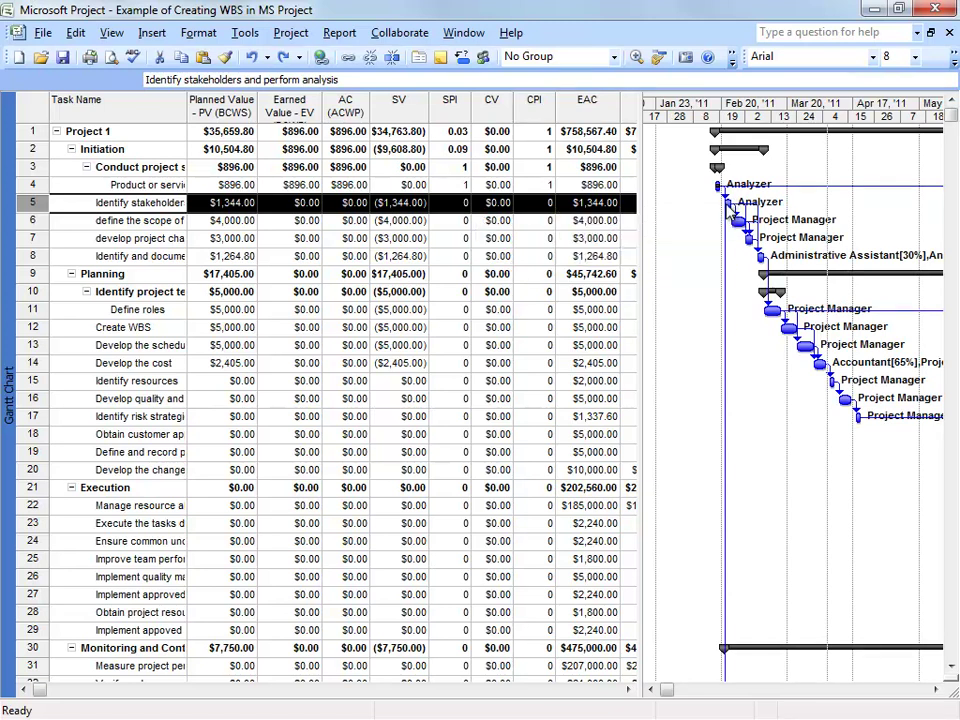
left_click(732, 221)
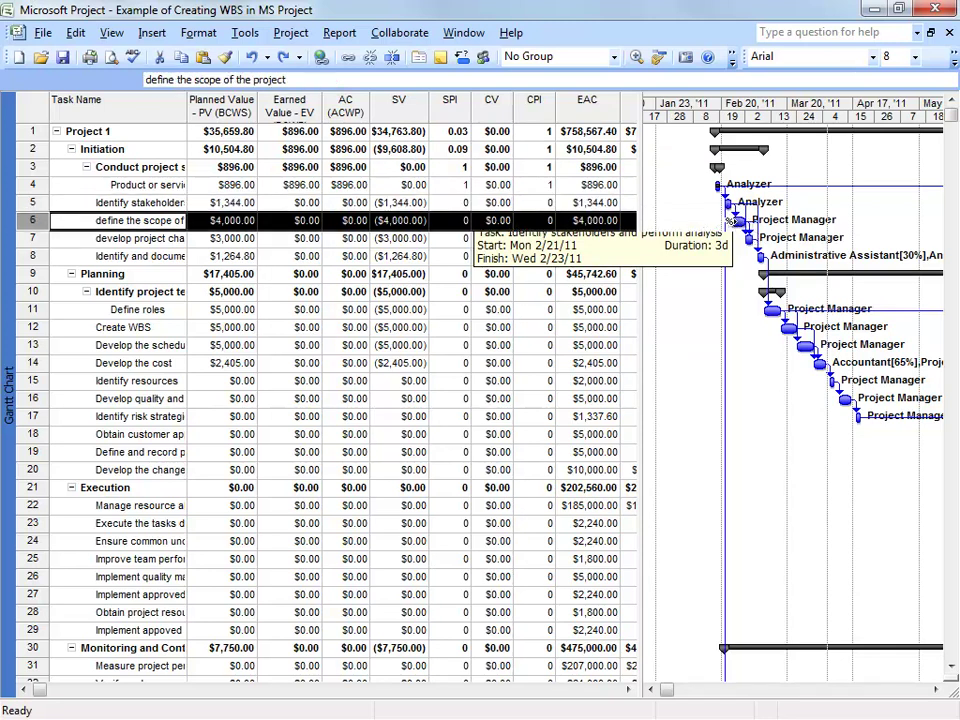
left_click_drag(731, 220, 744, 220)
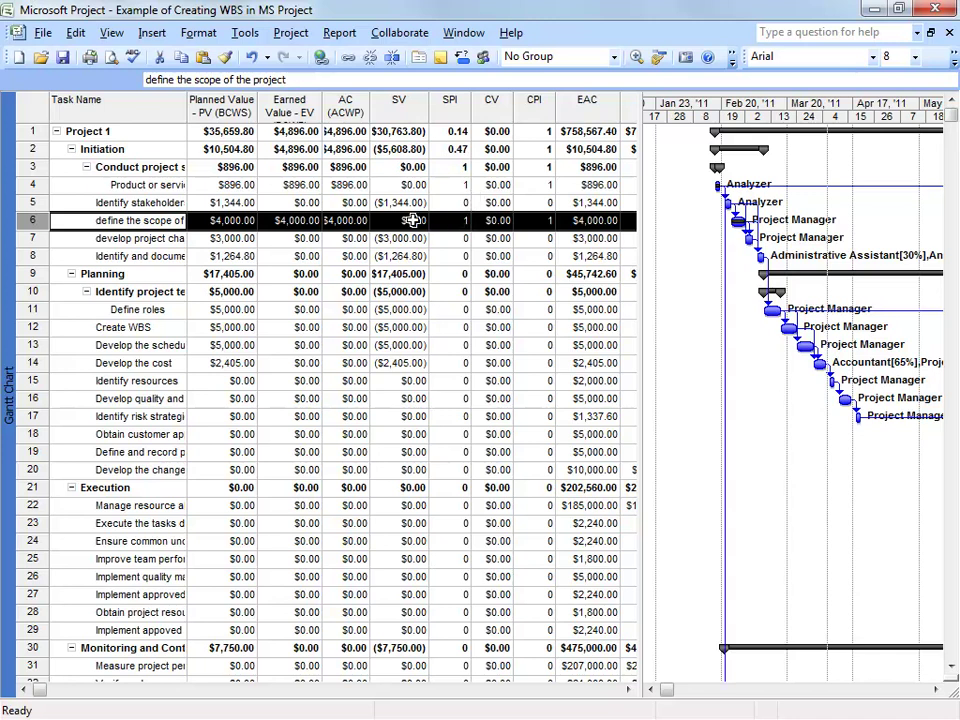
left_click(451, 201)
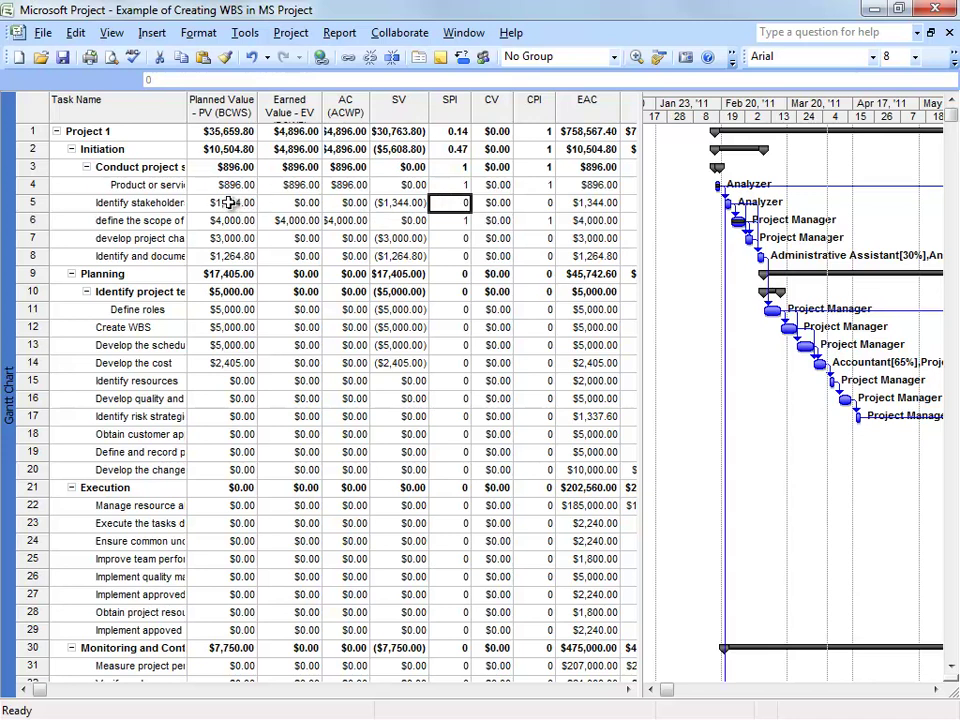
left_click(354, 202)
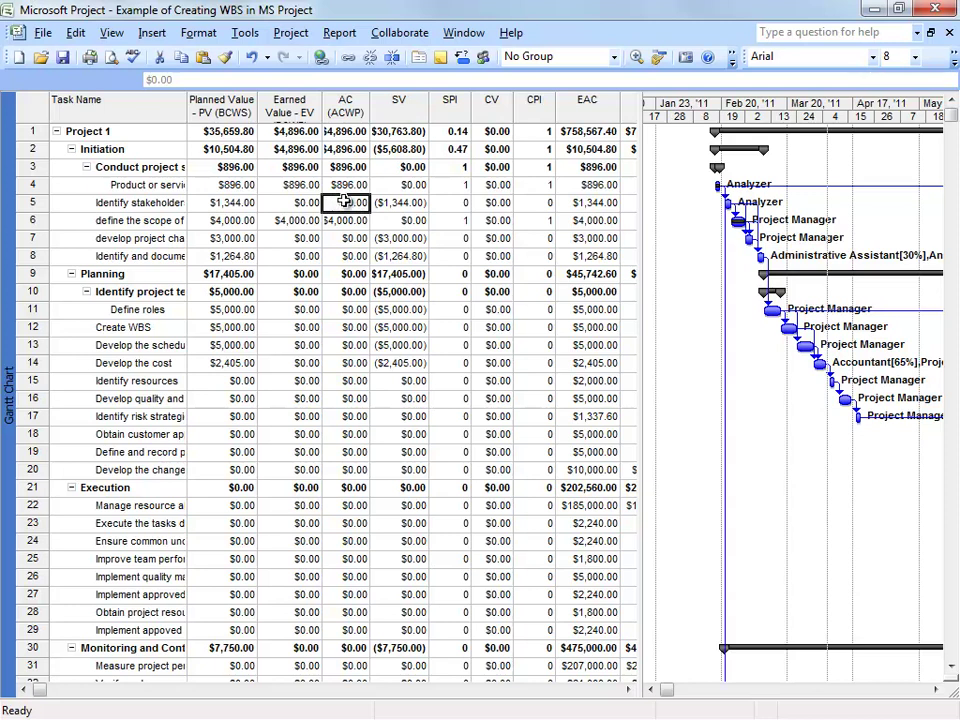
left_click(355, 220)
left_click(361, 202)
Zoom the Gantt timescale to 3 months and mark the Identify stakeholders and perform analysis task as fully complete on its bar
left_click(729, 205)
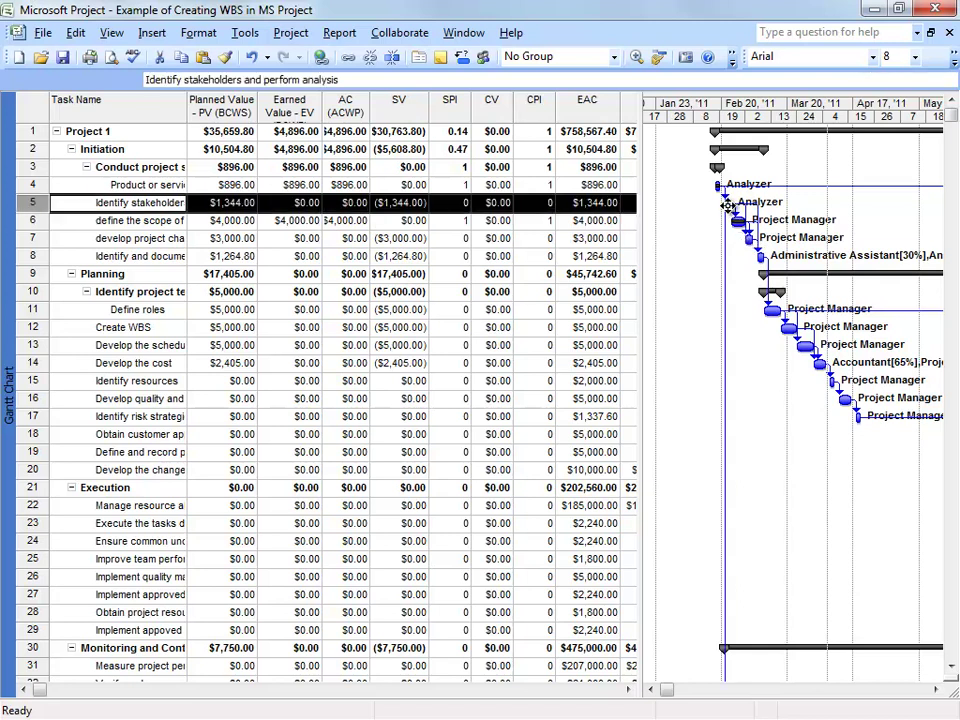
left_click_drag(728, 207, 731, 205)
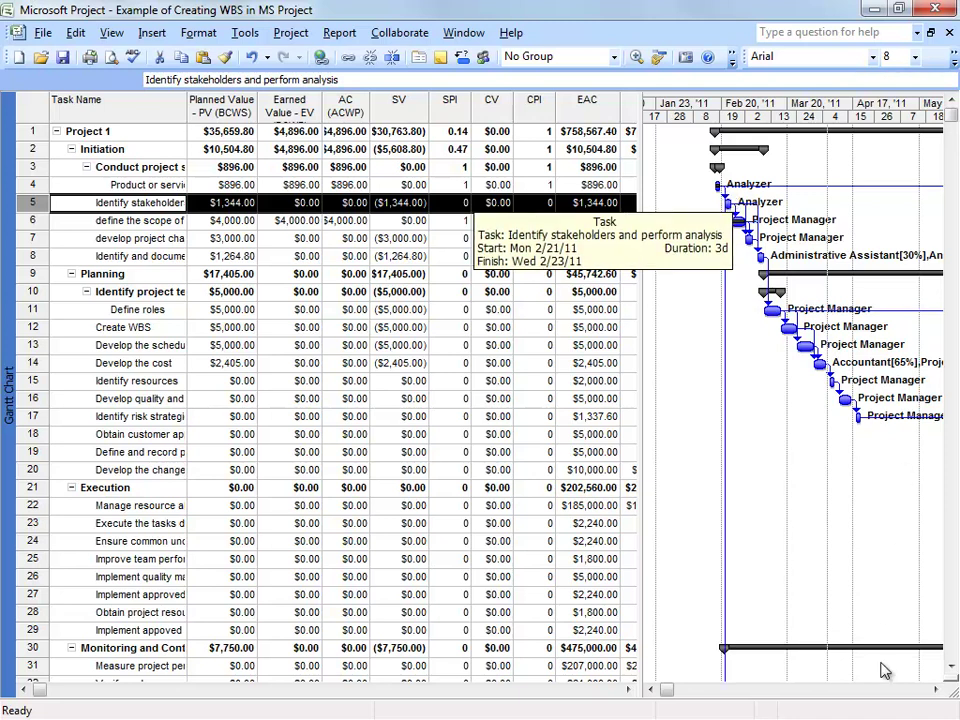
right_click(718, 108)
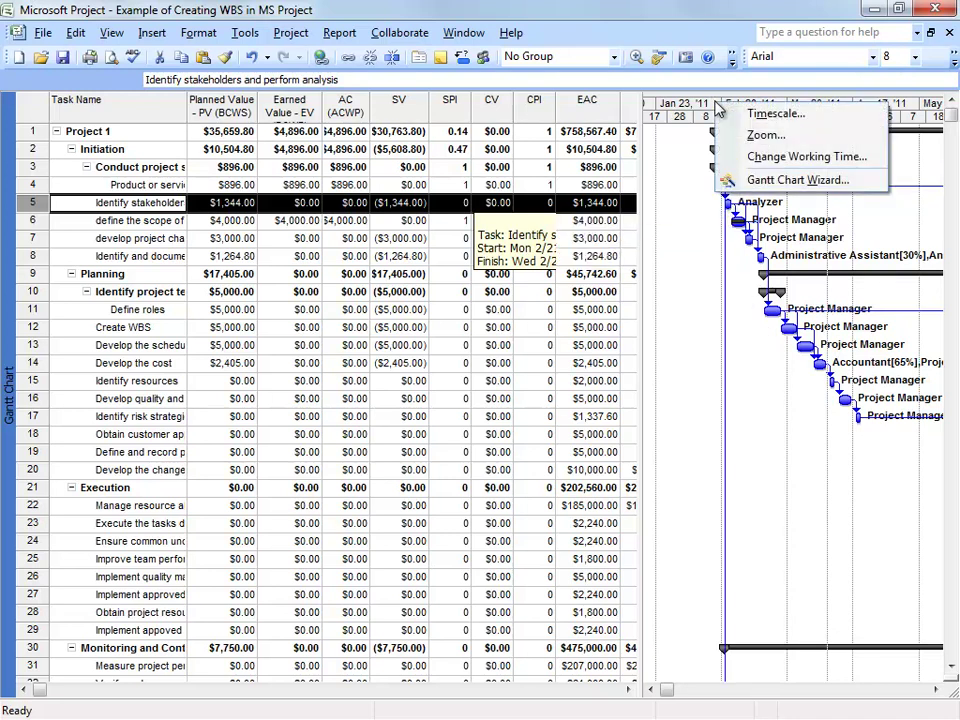
left_click(766, 134)
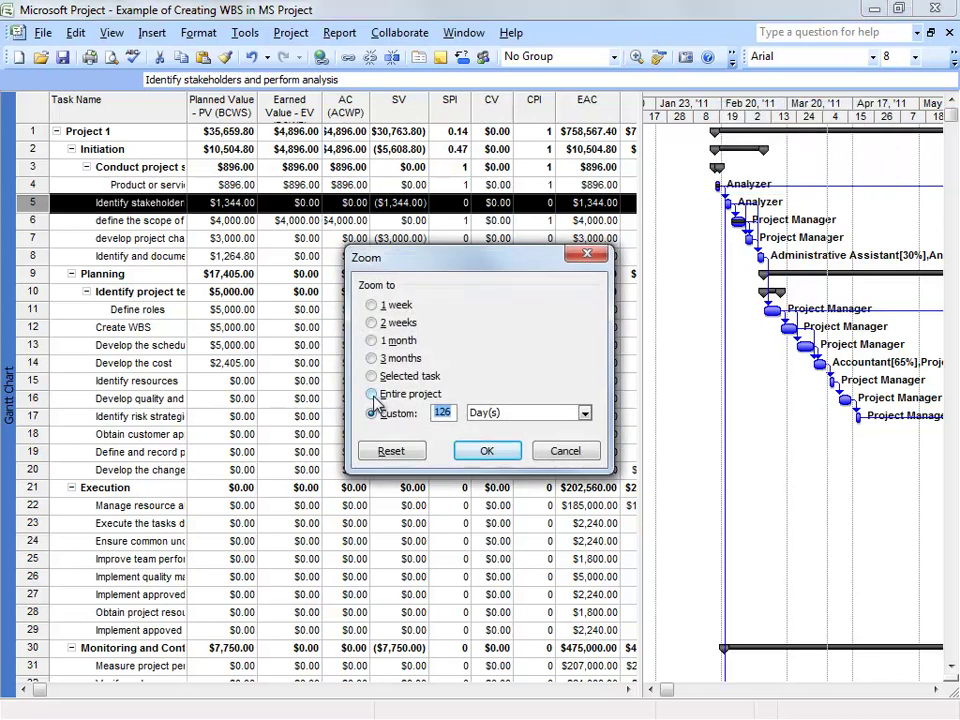
left_click(371, 358)
left_click(487, 451)
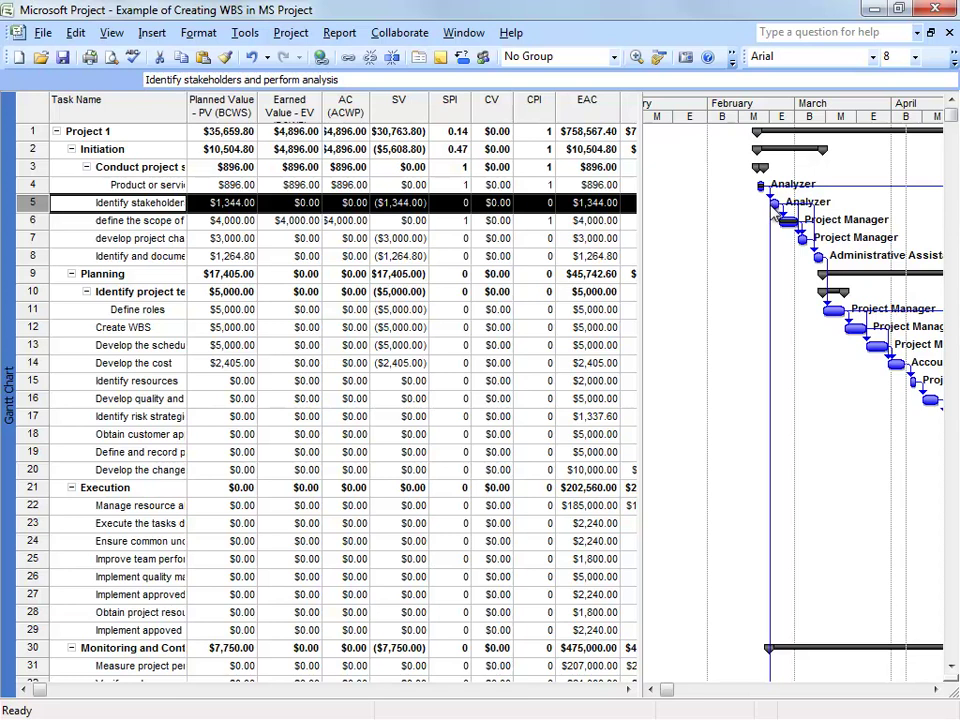
left_click_drag(767, 205, 774, 204)
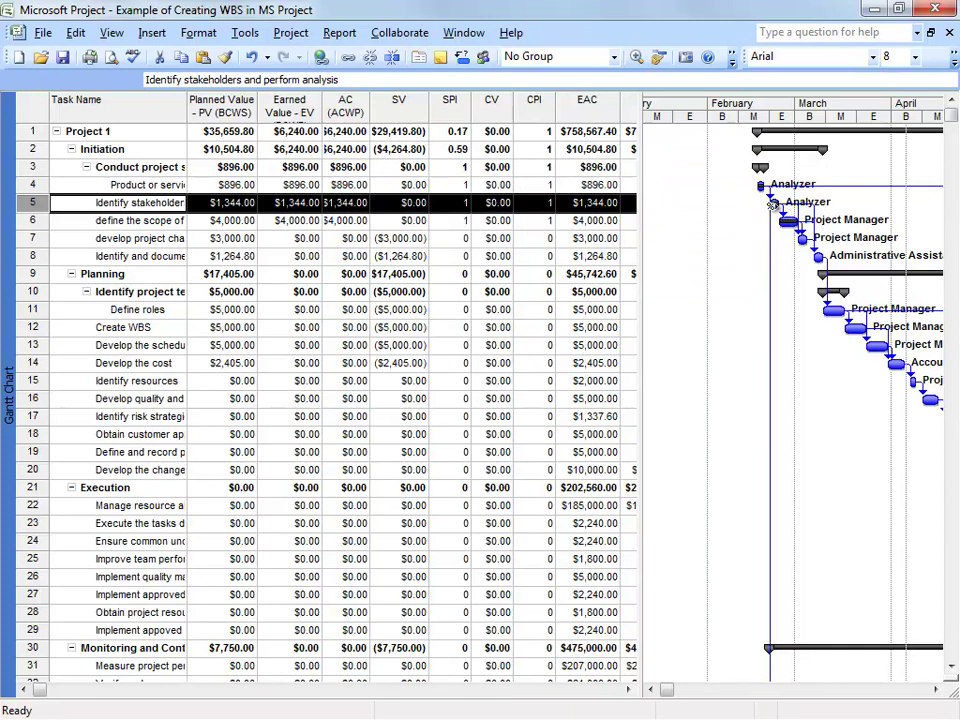
left_click_drag(772, 204, 774, 204)
Examine the planned value, earned value, actual cost and variances of the stakeholder analysis and scope definition tasks
left_click(366, 222)
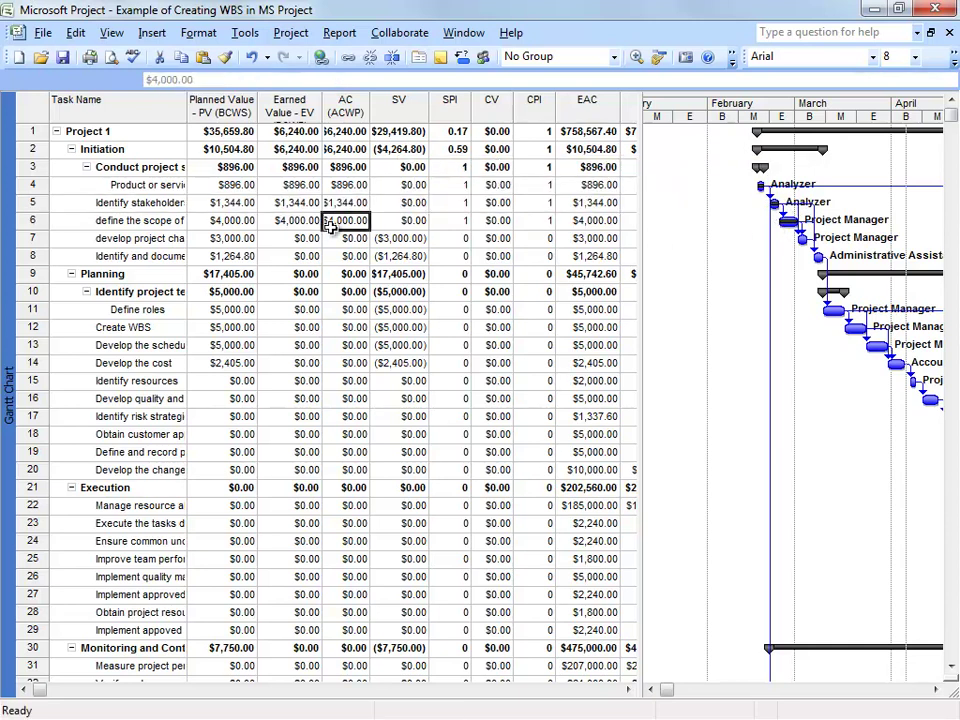
left_click(402, 204)
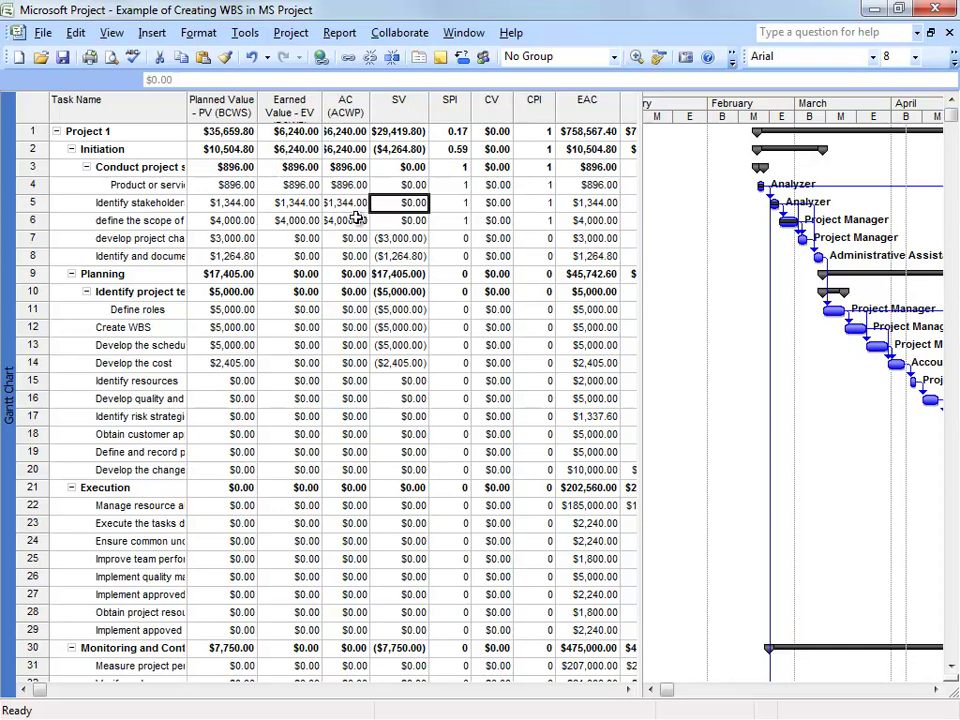
left_click(254, 203)
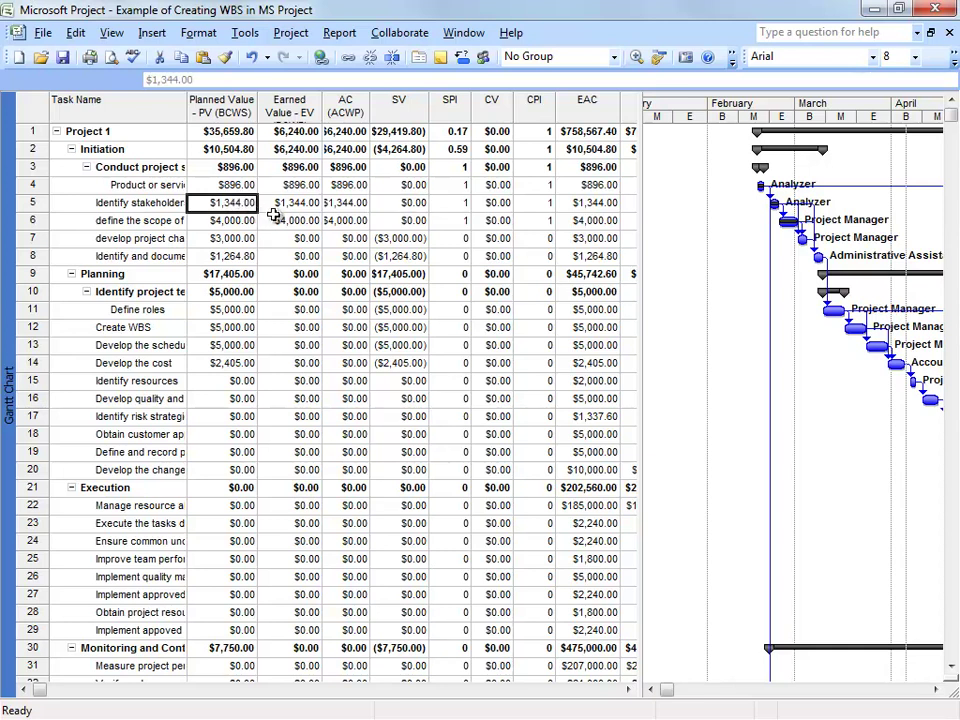
left_click(285, 226)
left_click(497, 221)
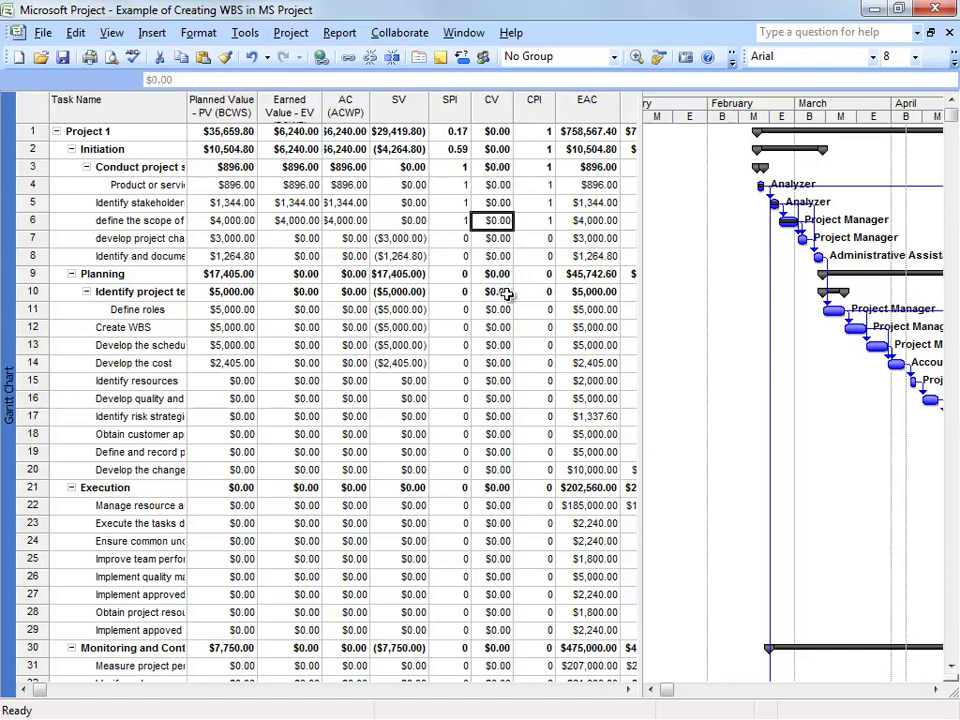
Widen the table area to fit the whole BAC column, keeping the Initiation and Planning task bars in view
left_click_drag(641, 101, 697, 101)
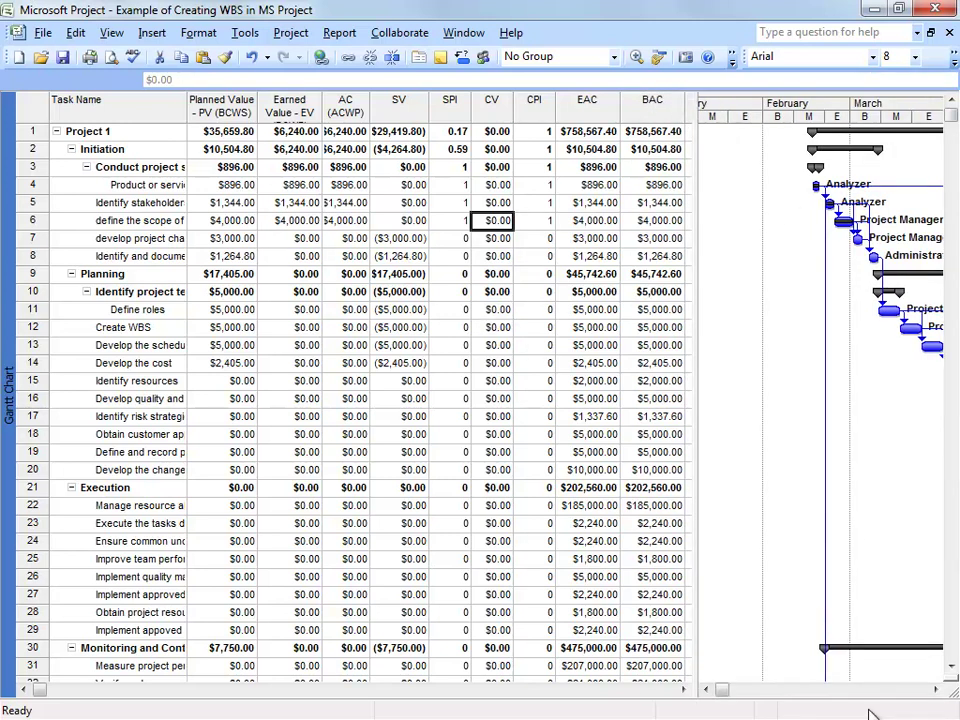
left_click(935, 689)
left_click(935, 689)
left_click(935, 689)
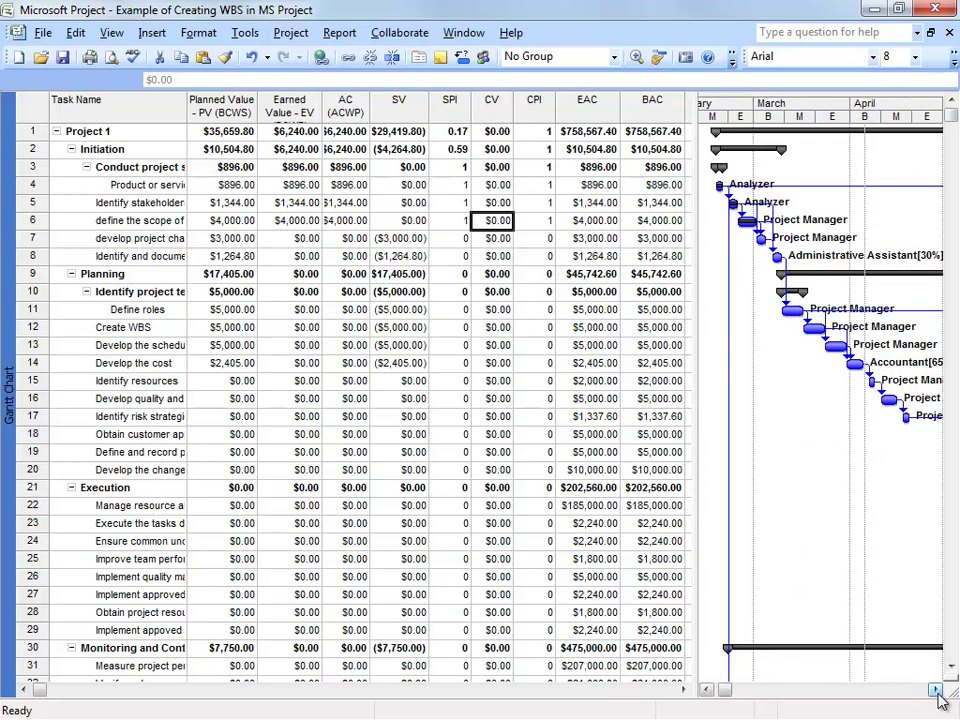